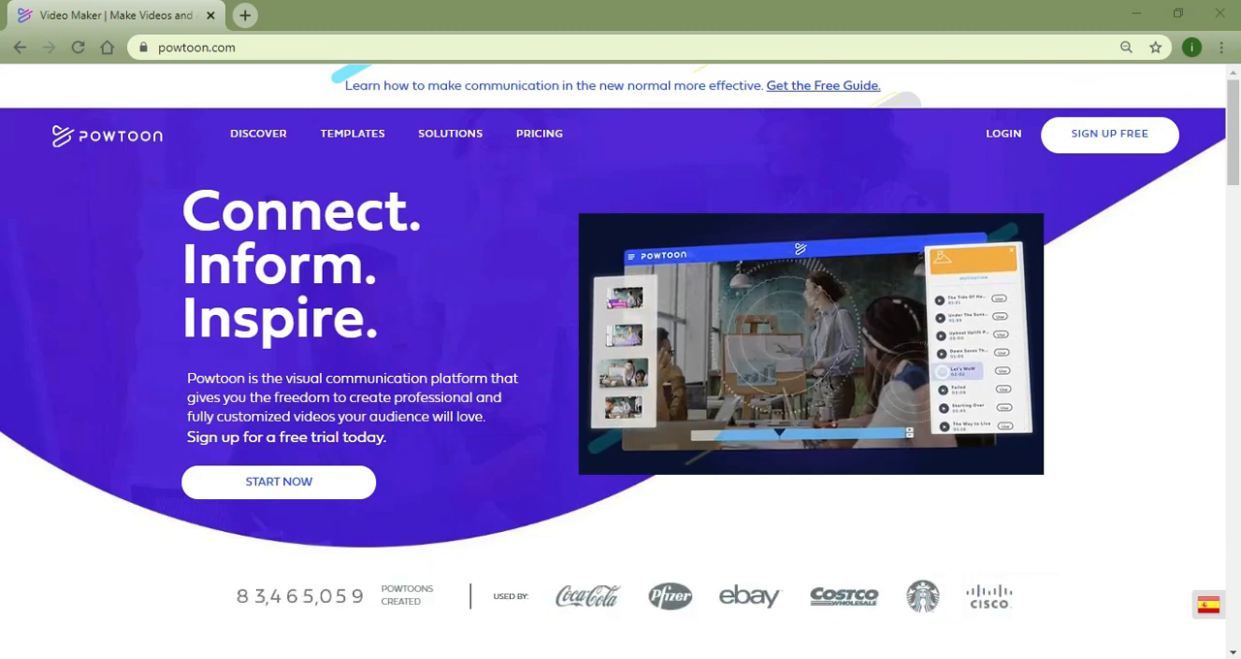
Log in to the account and start a blank Powtoon with the Modern Edge look.
left_click(1005, 136)
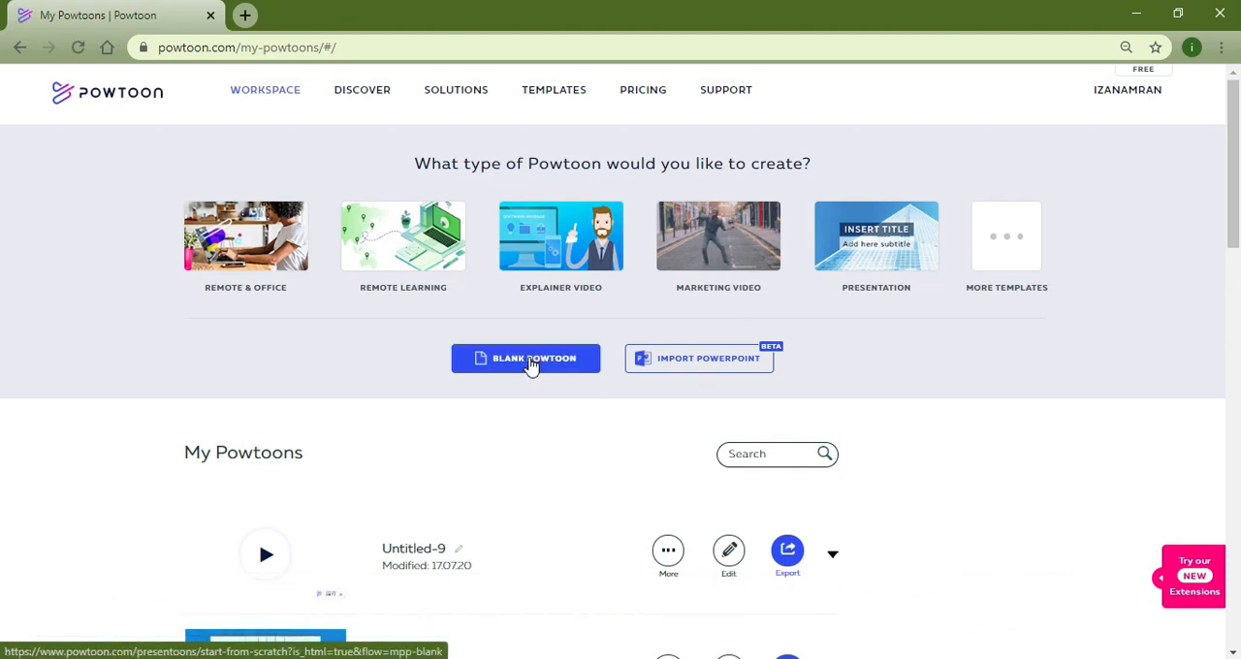
left_click(532, 366)
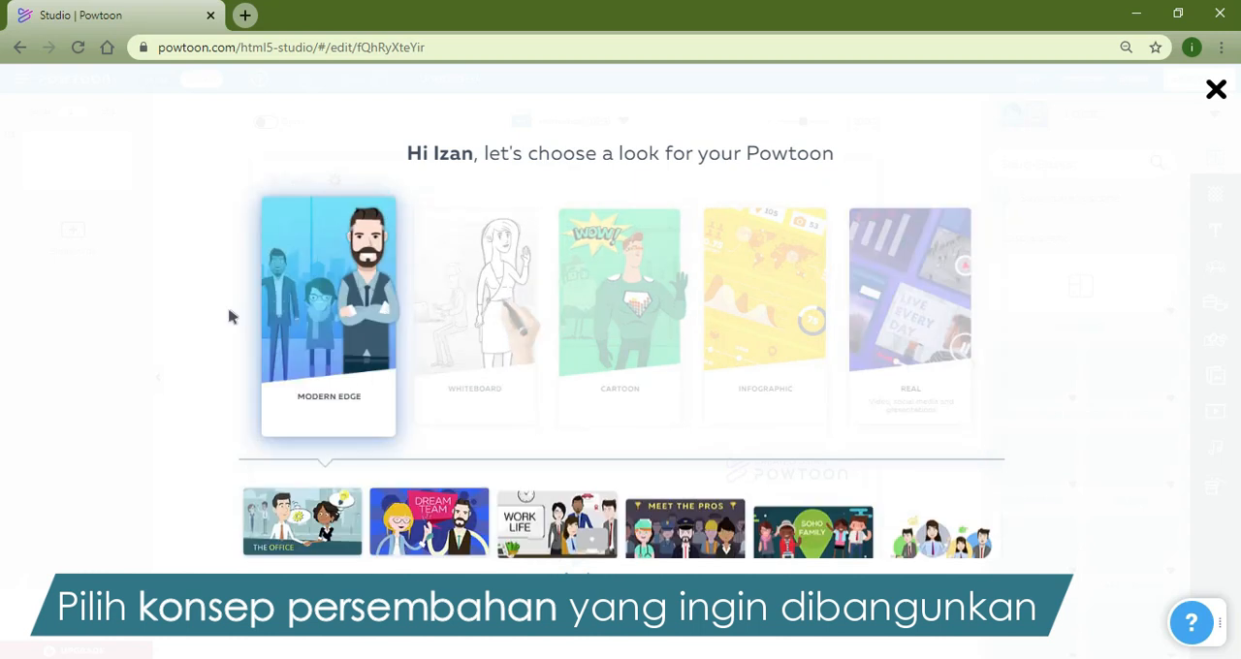
left_click(280, 313)
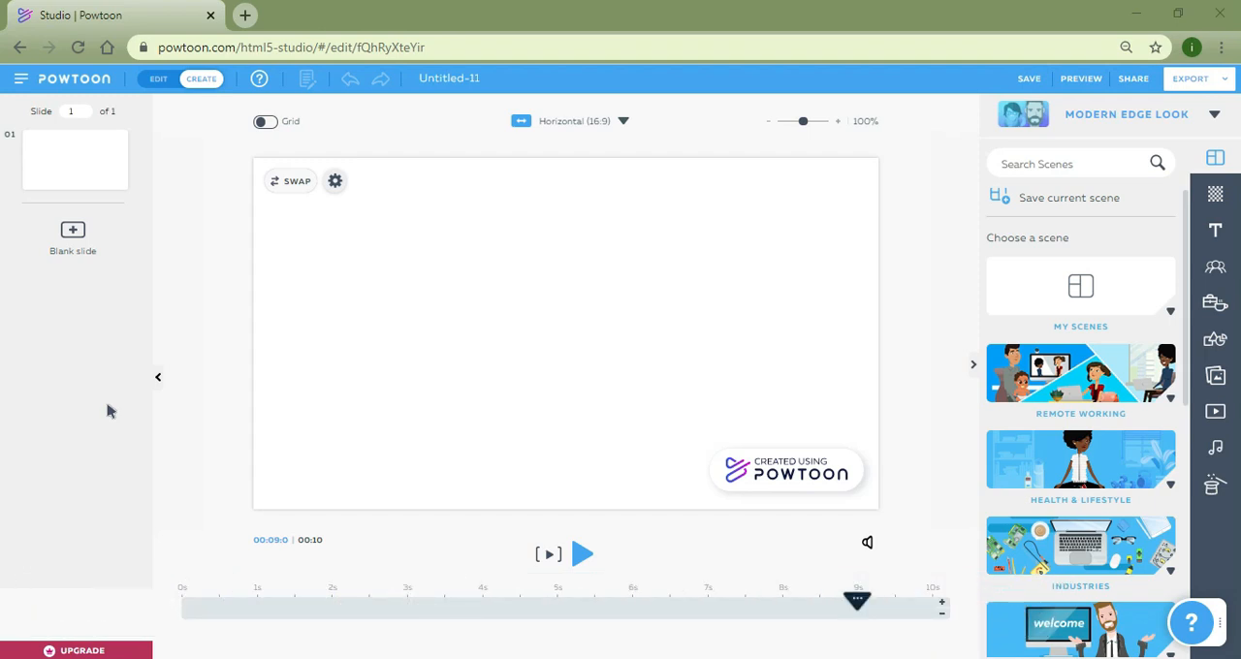
Switch the studio to Edit mode and back to Create mode, and add a blank slide after the first.
left_click(159, 81)
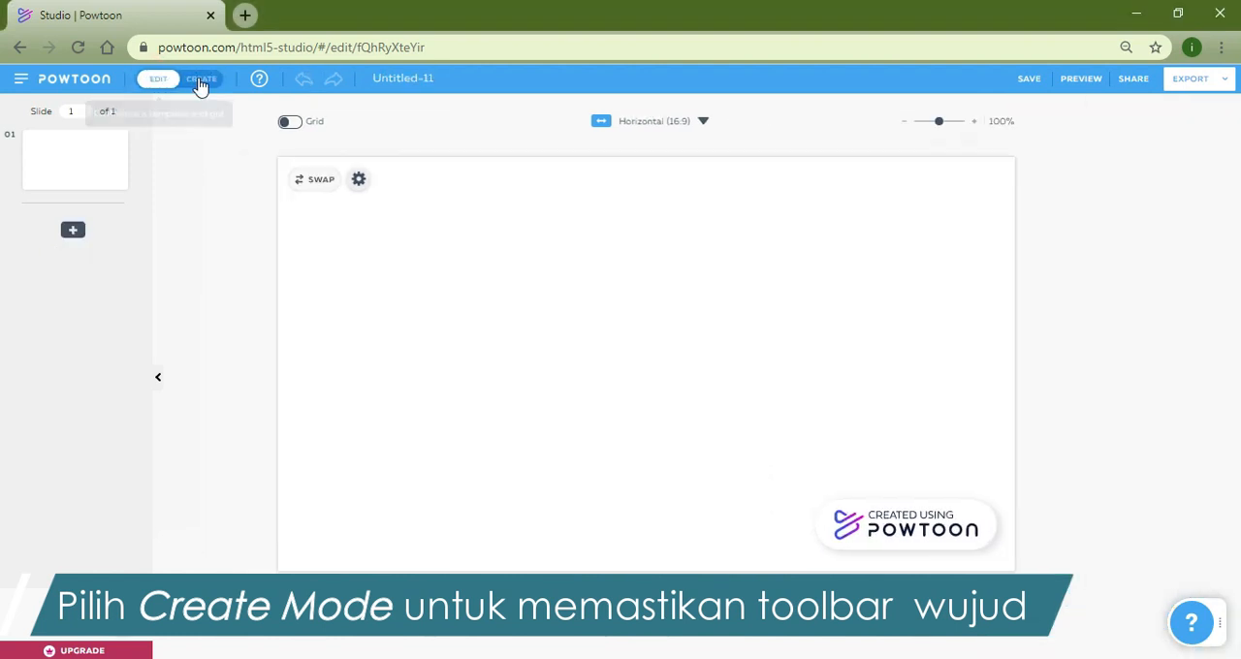
left_click(199, 79)
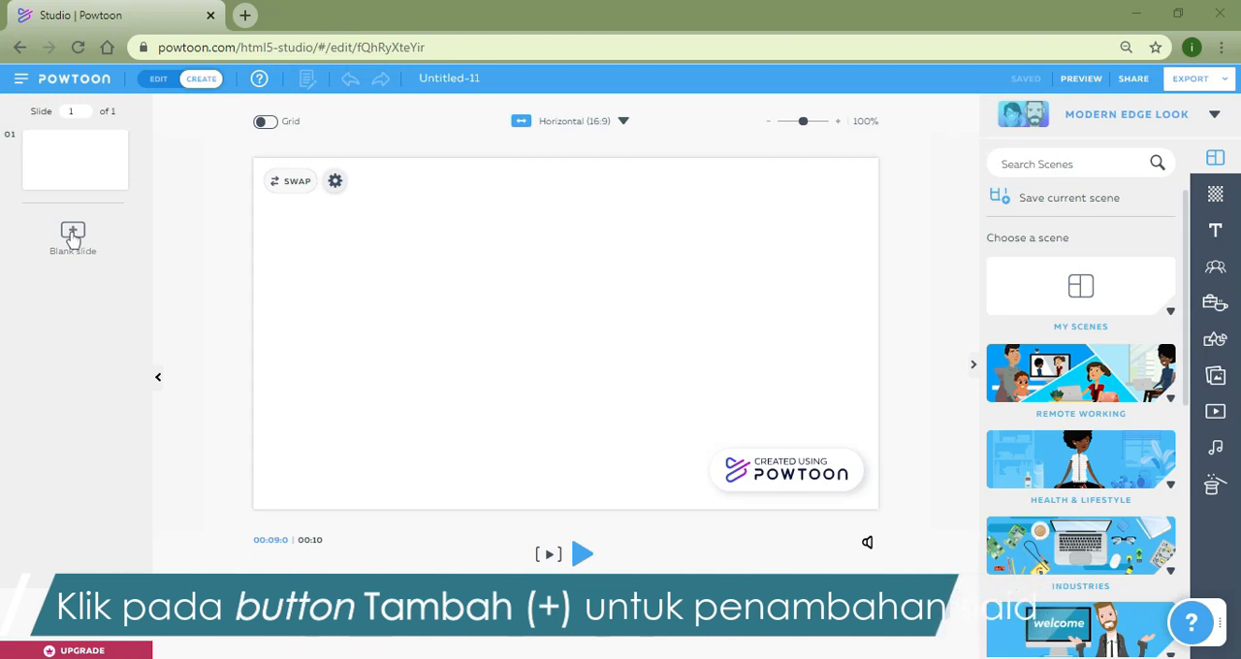
left_click(72, 235)
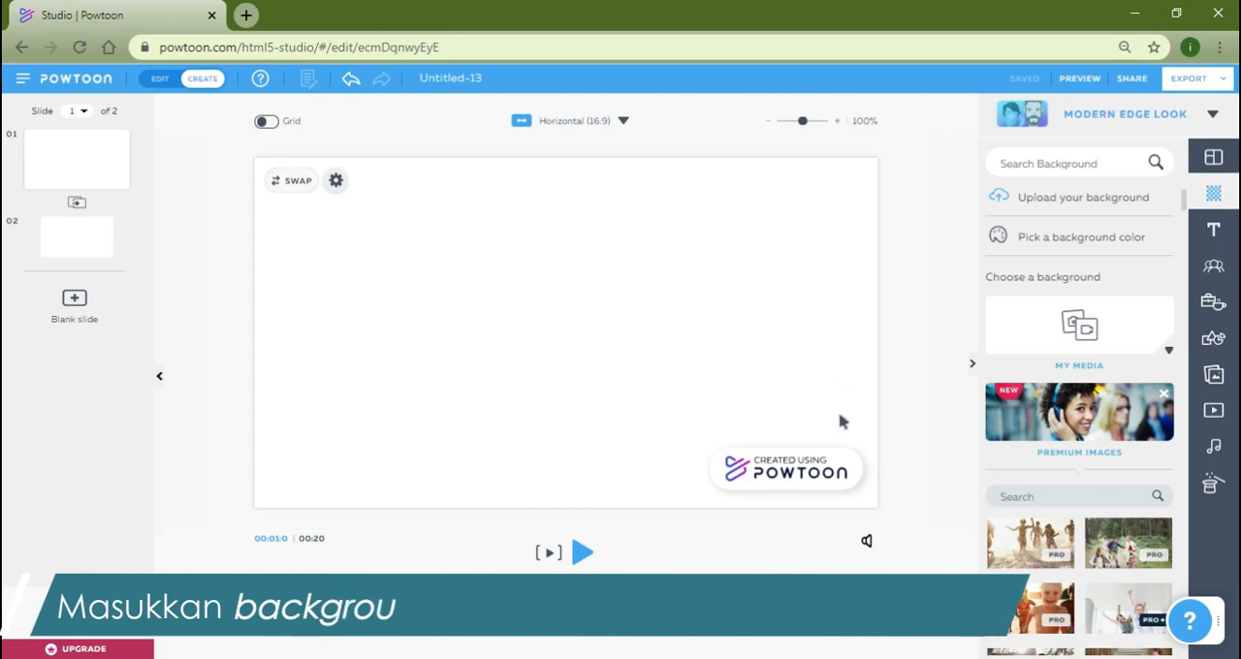
Set the first slide's background to the premium beach photo of the woman in a red hat and floral clothes.
scroll(1054, 441, "down", 1)
scroll(1055, 441, "down", 5)
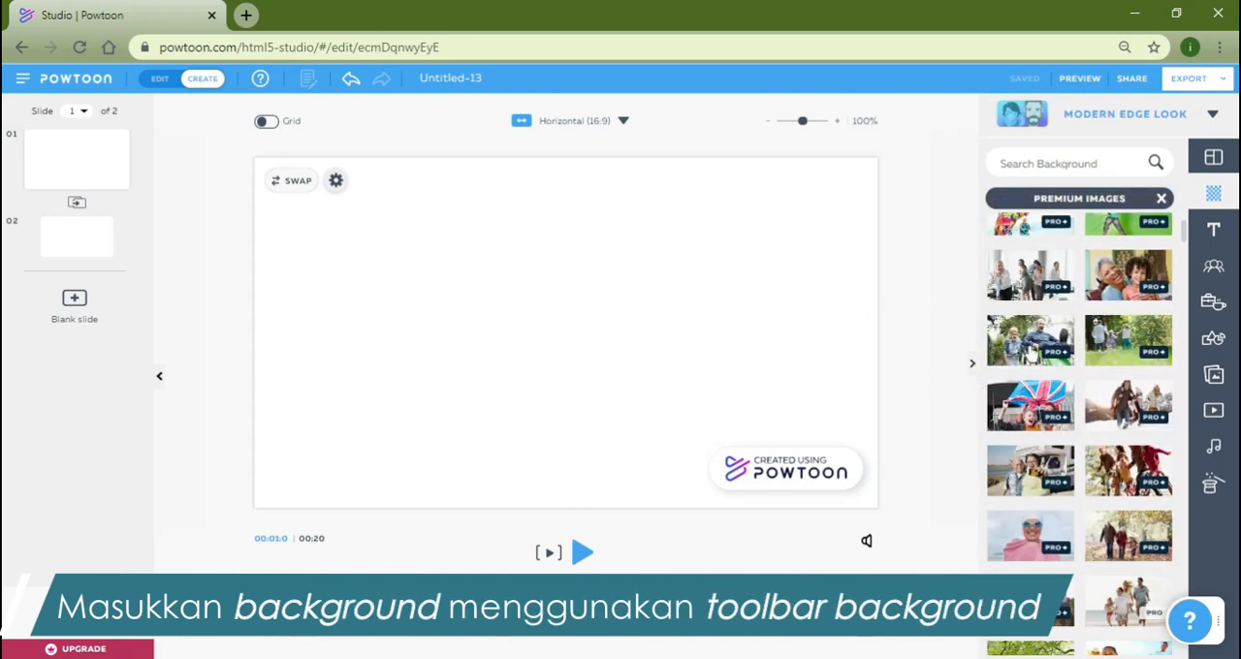
scroll(1016, 364, "up", 5)
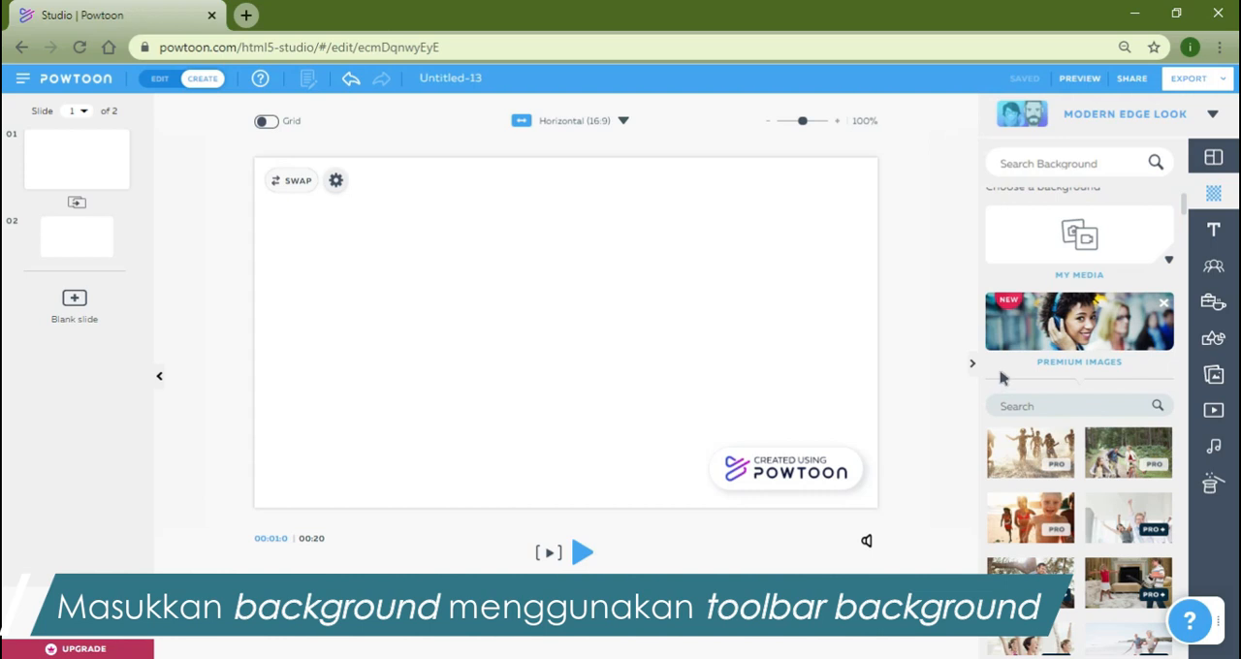
scroll(1003, 378, "down", 3)
scroll(993, 378, "down", 3)
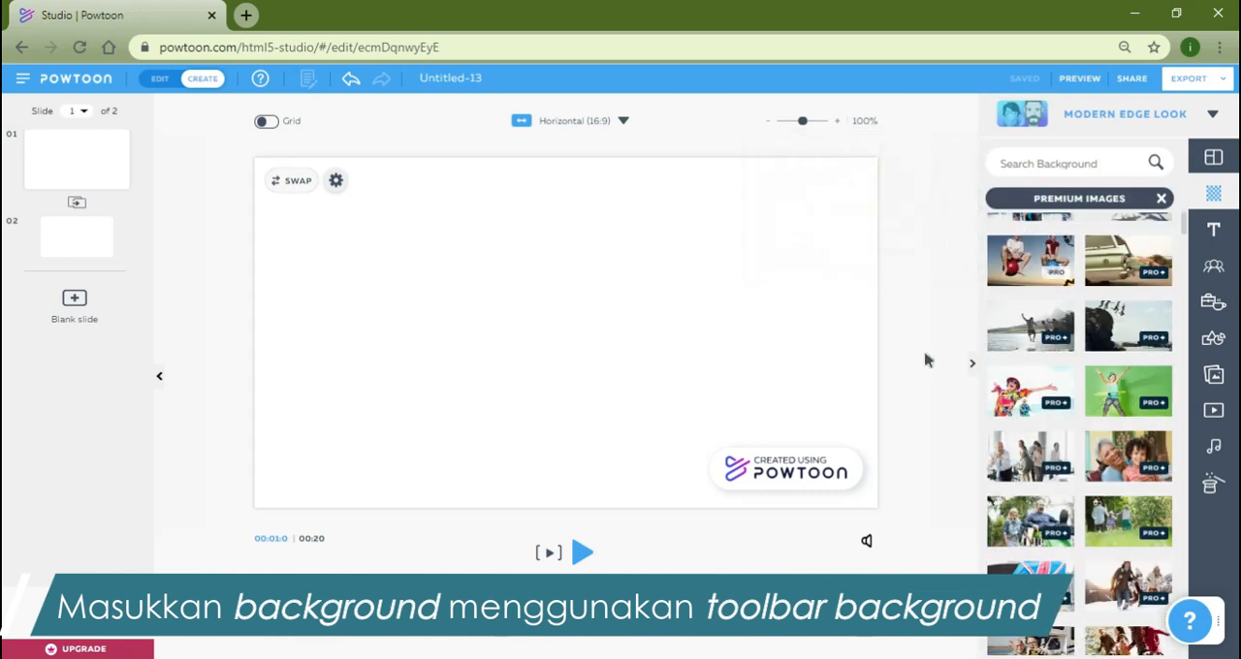
left_click(1011, 411)
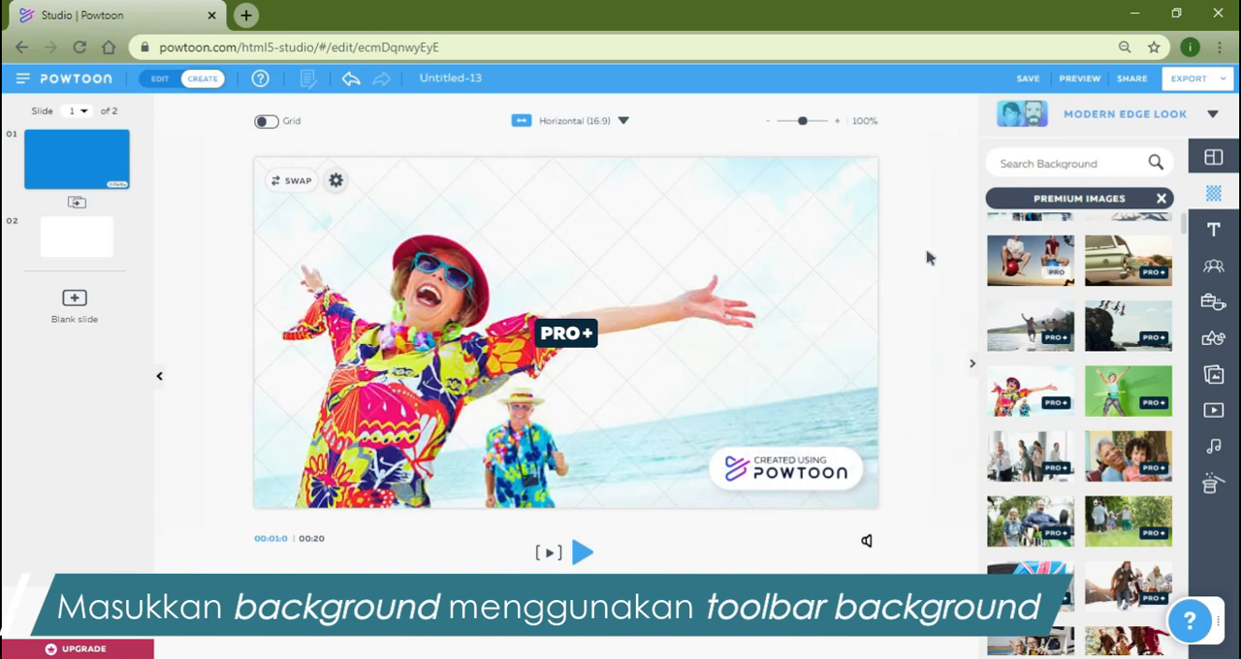
Leave the premium images and set the first slide's background to the light blue basic color #6CB9F1.
left_click(1160, 198)
scroll(1054, 254, "up", 10)
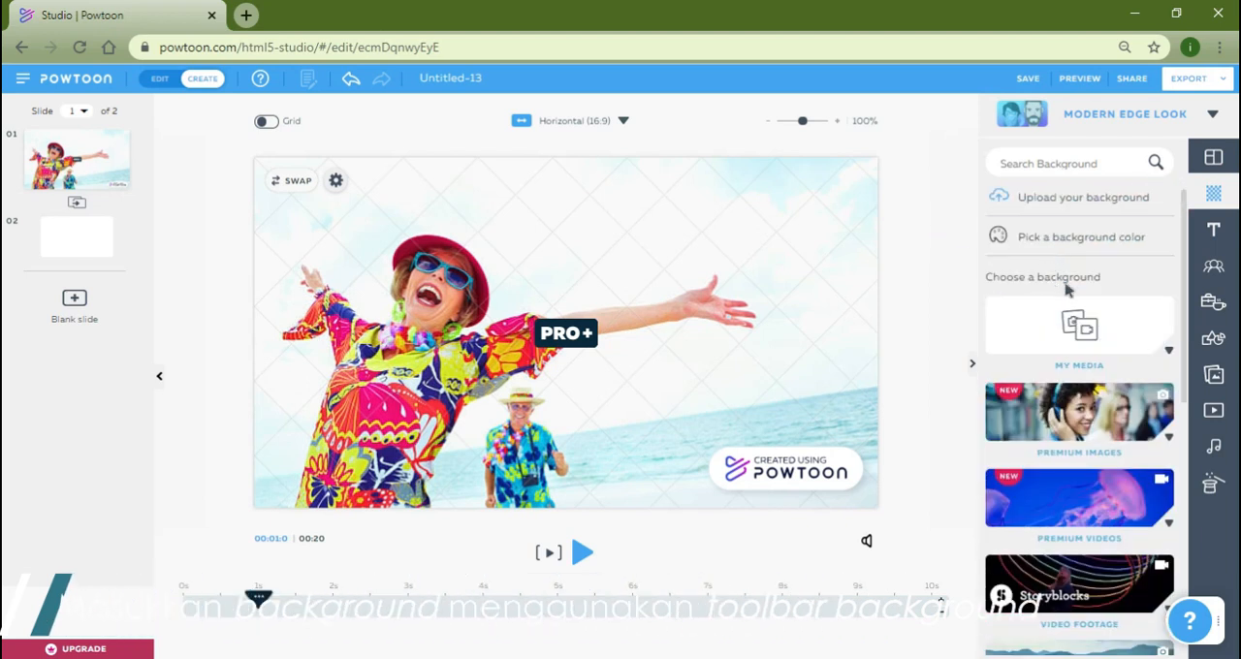
left_click(1095, 238)
left_click(877, 297)
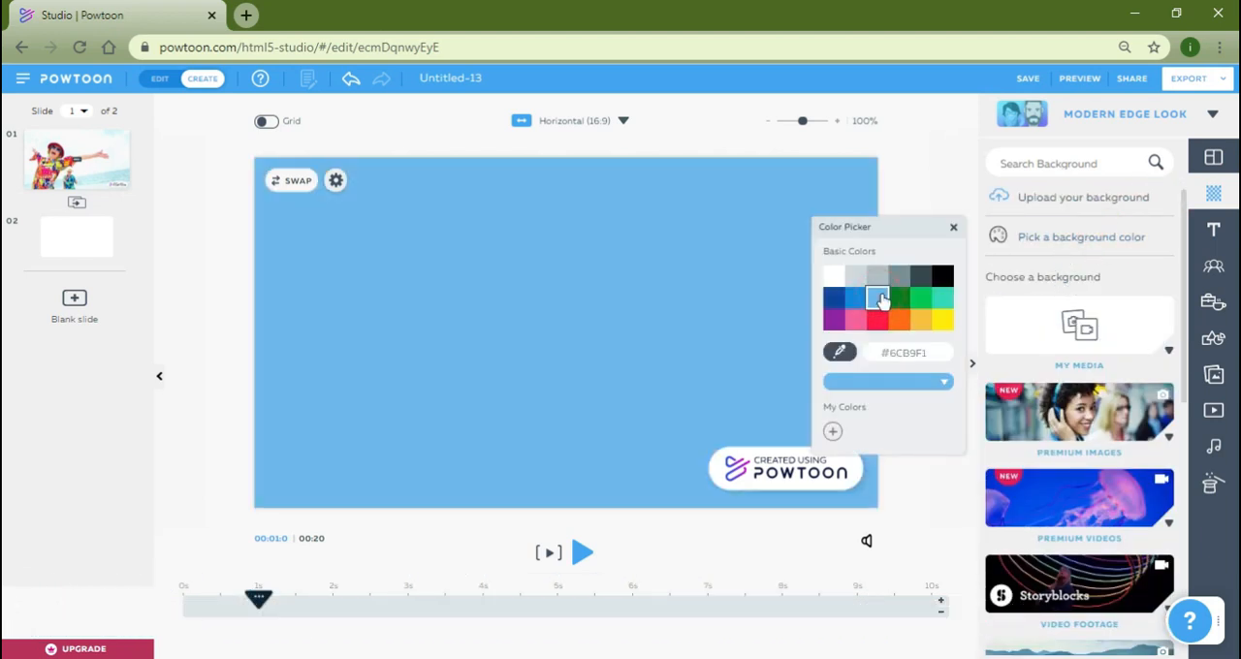
Add the woman in the headscarf from The Office - Free in the Typing pose and place her near the slide's left edge.
left_click(1213, 265)
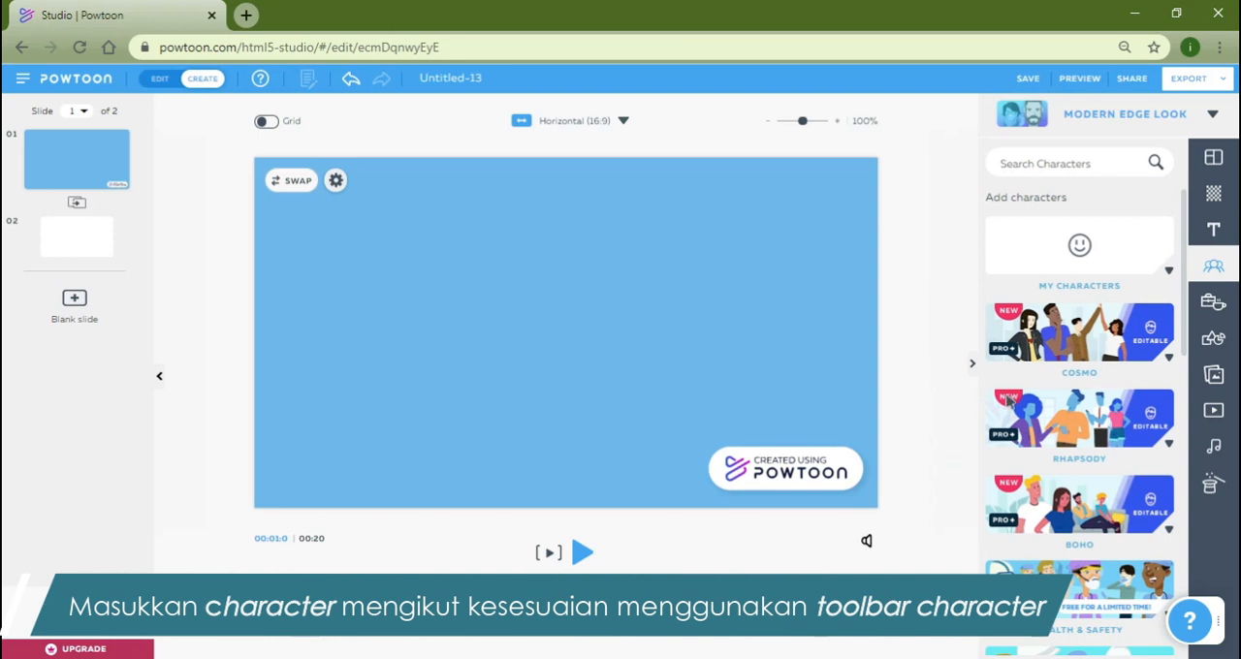
scroll(1010, 402, "down", 5)
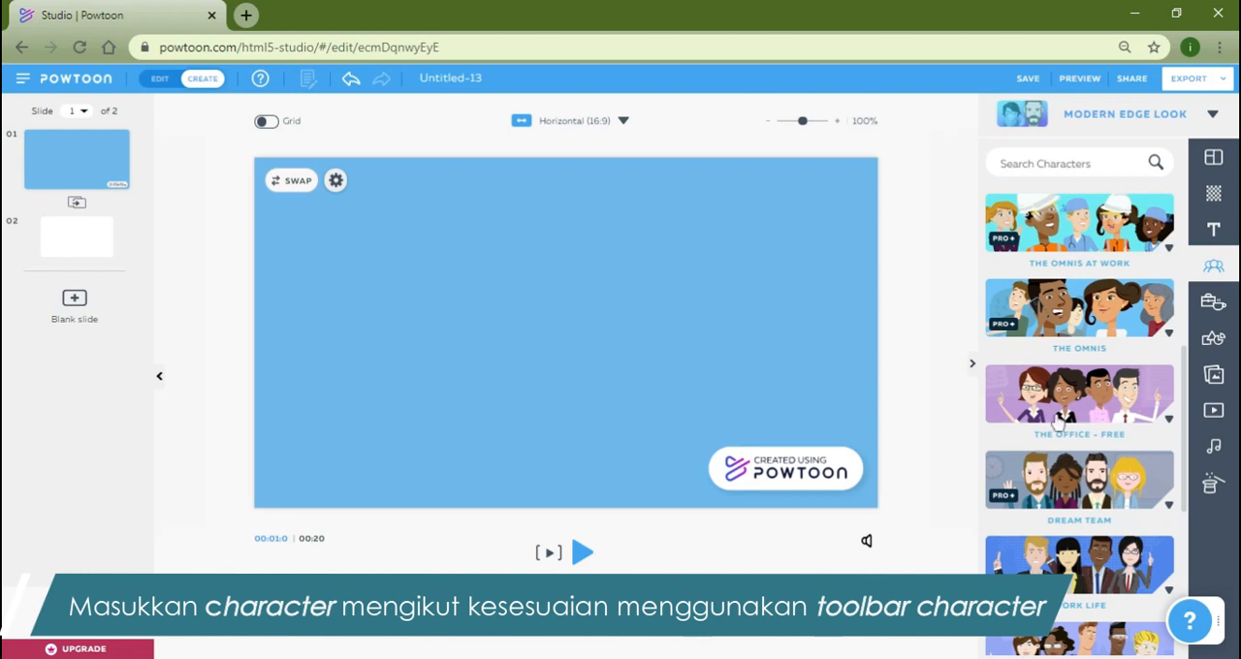
left_click(1063, 407)
mouse_move(1066, 392)
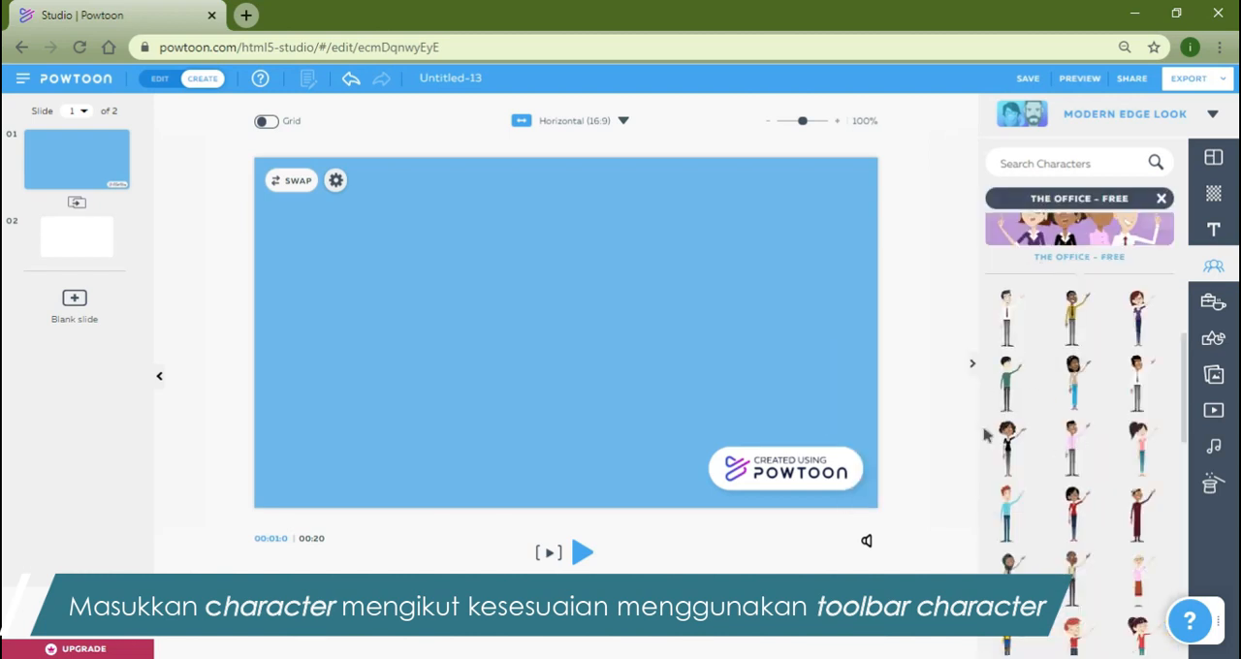
scroll(997, 430, "down", 3)
scroll(988, 407, "down", 2)
mouse_move(1011, 312)
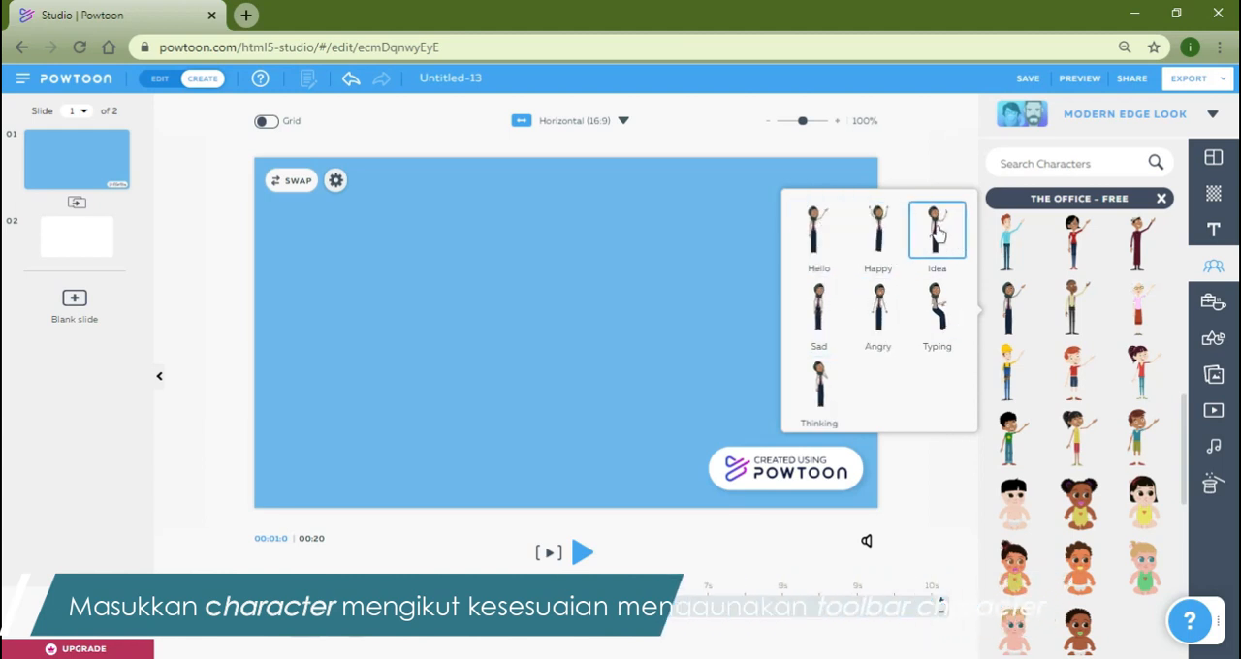
left_click(819, 381)
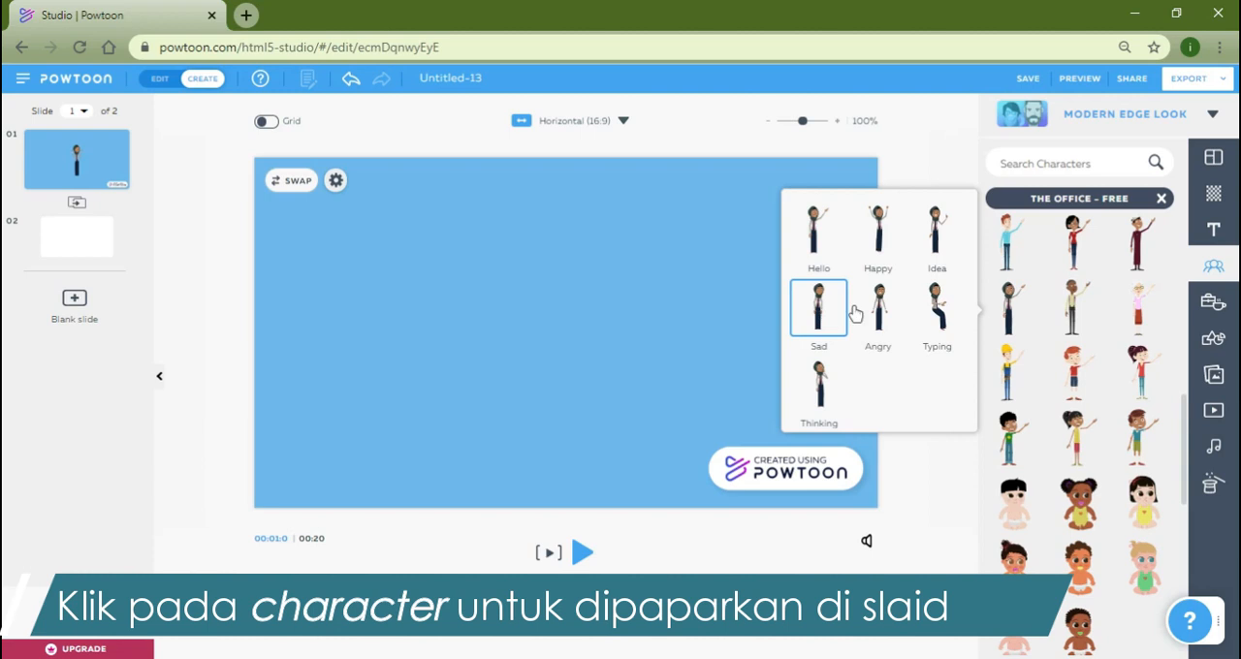
left_click(939, 310)
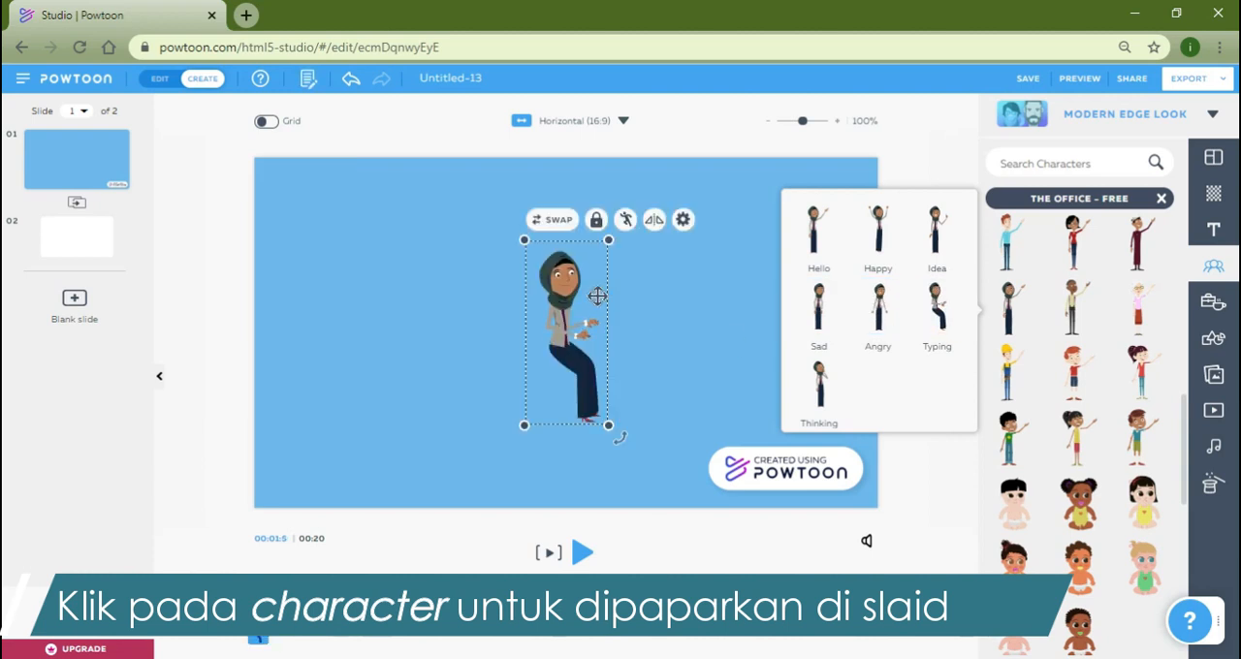
left_click_drag(514, 312, 332, 306)
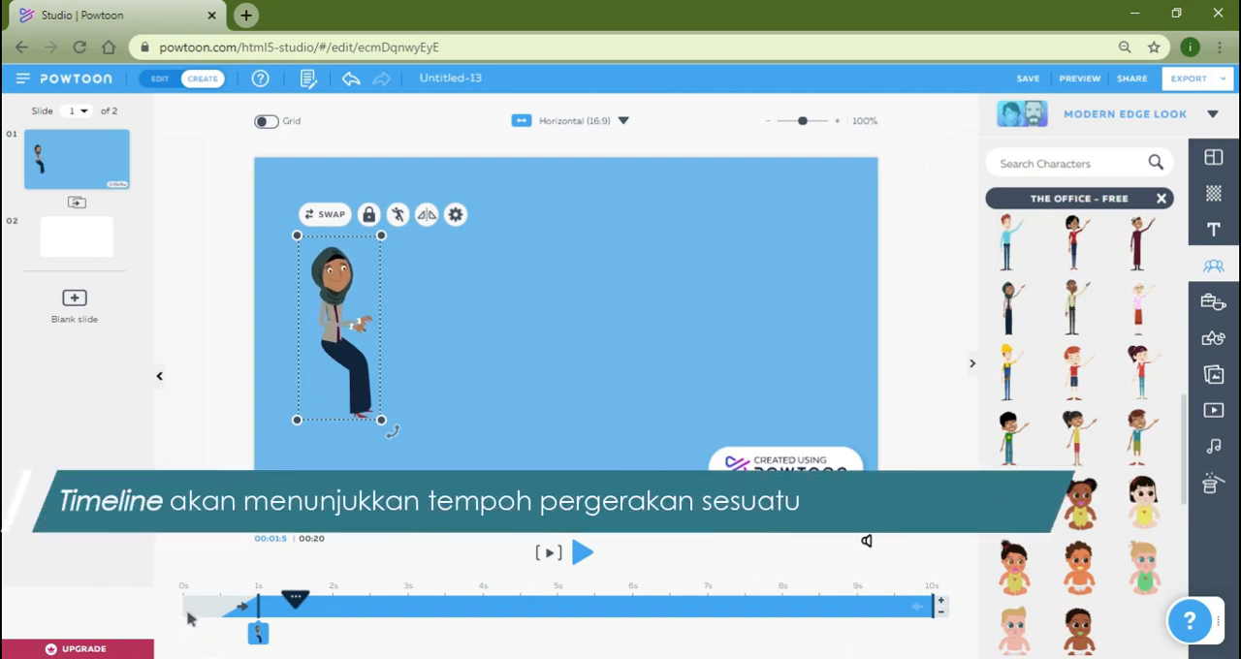
Examine the character's timeline span up to 10 s and play the current slide to preview it.
mouse_move(257, 638)
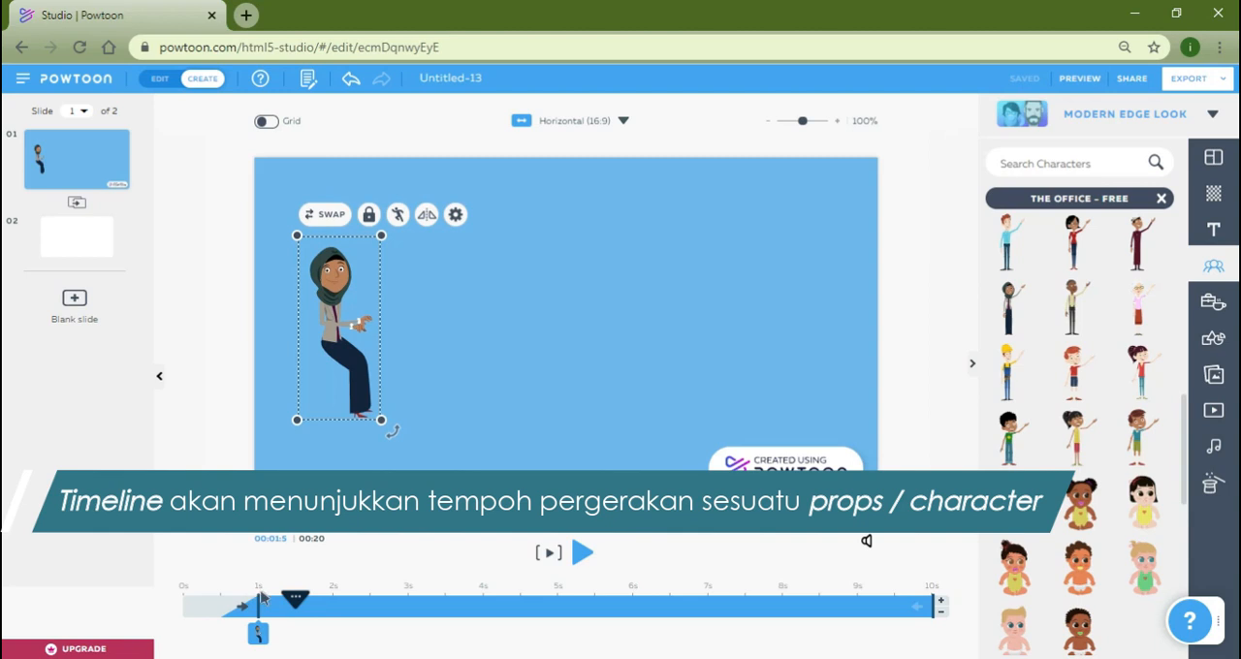
left_click(936, 599)
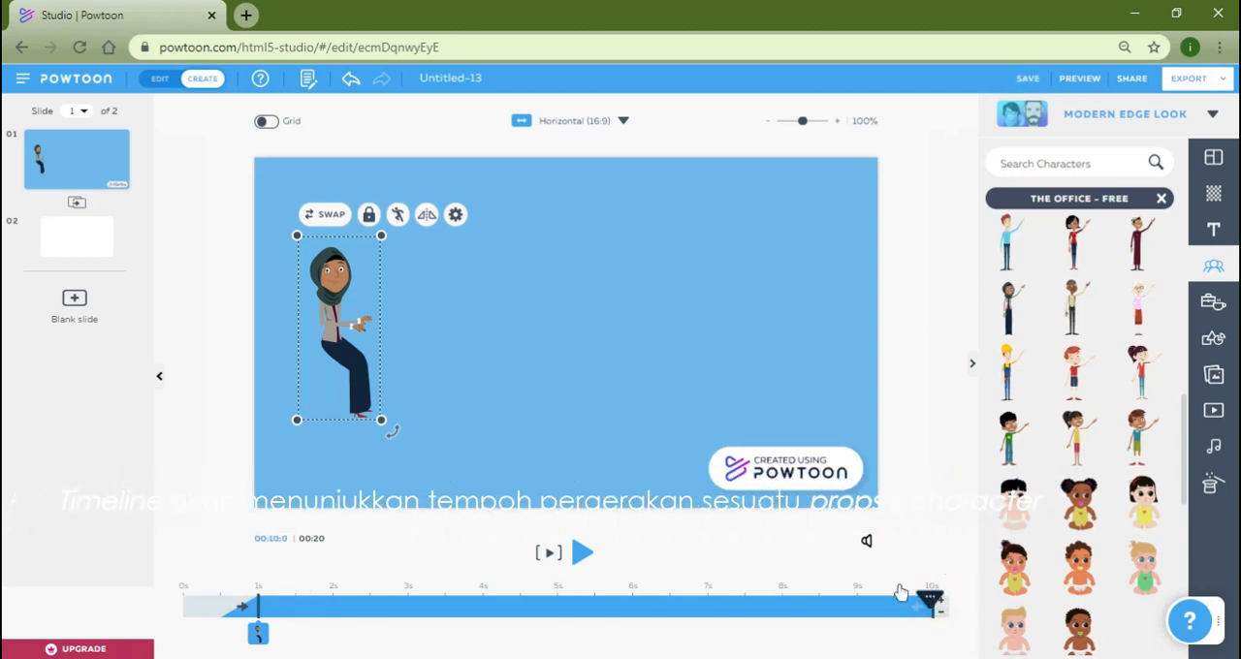
left_click(548, 554)
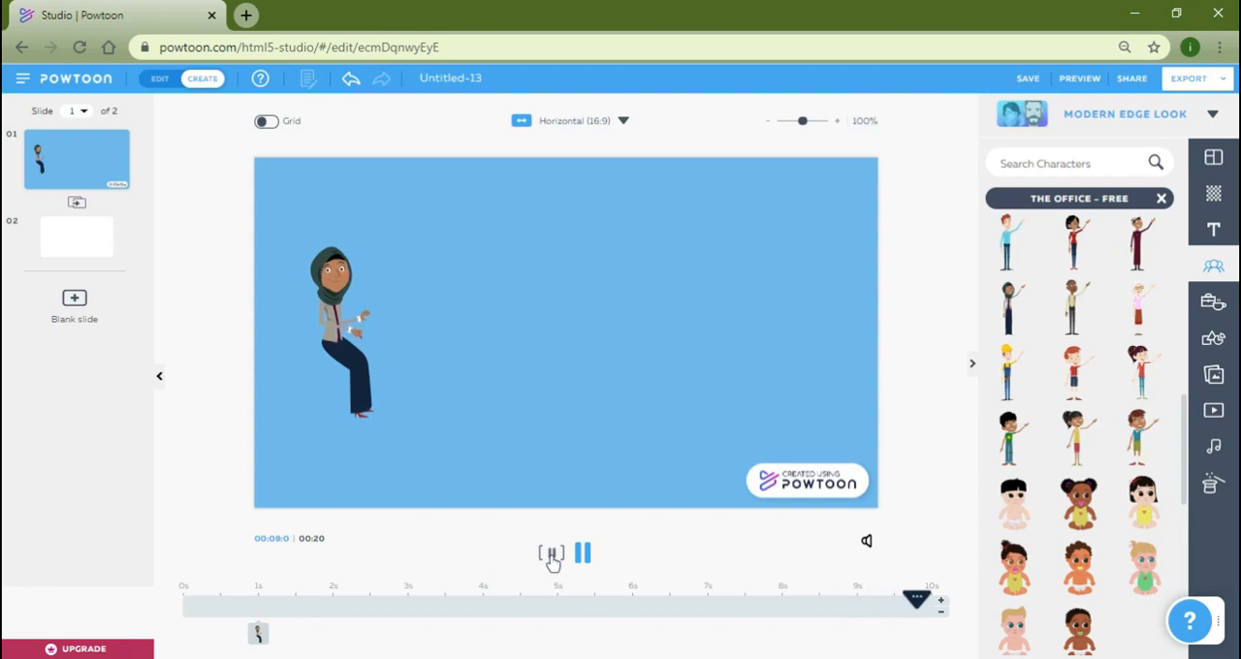
left_click(359, 405)
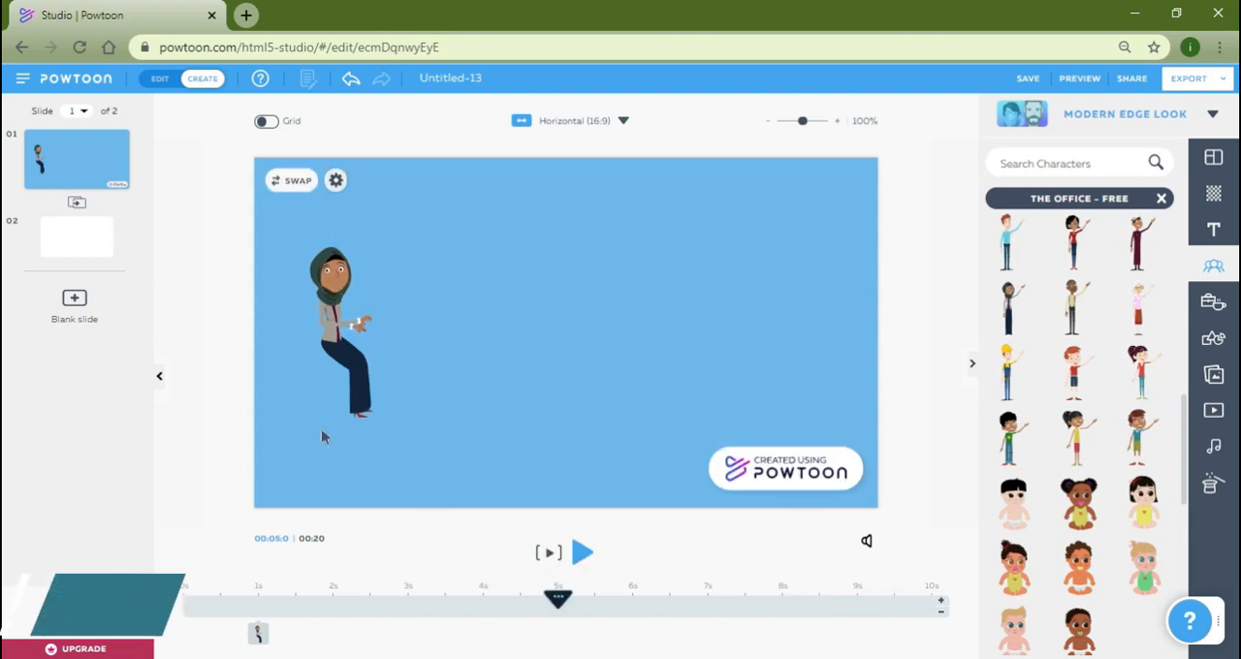
Give the character a Slide Left enter effect using the Female hand option Hand 1.
left_click(324, 258)
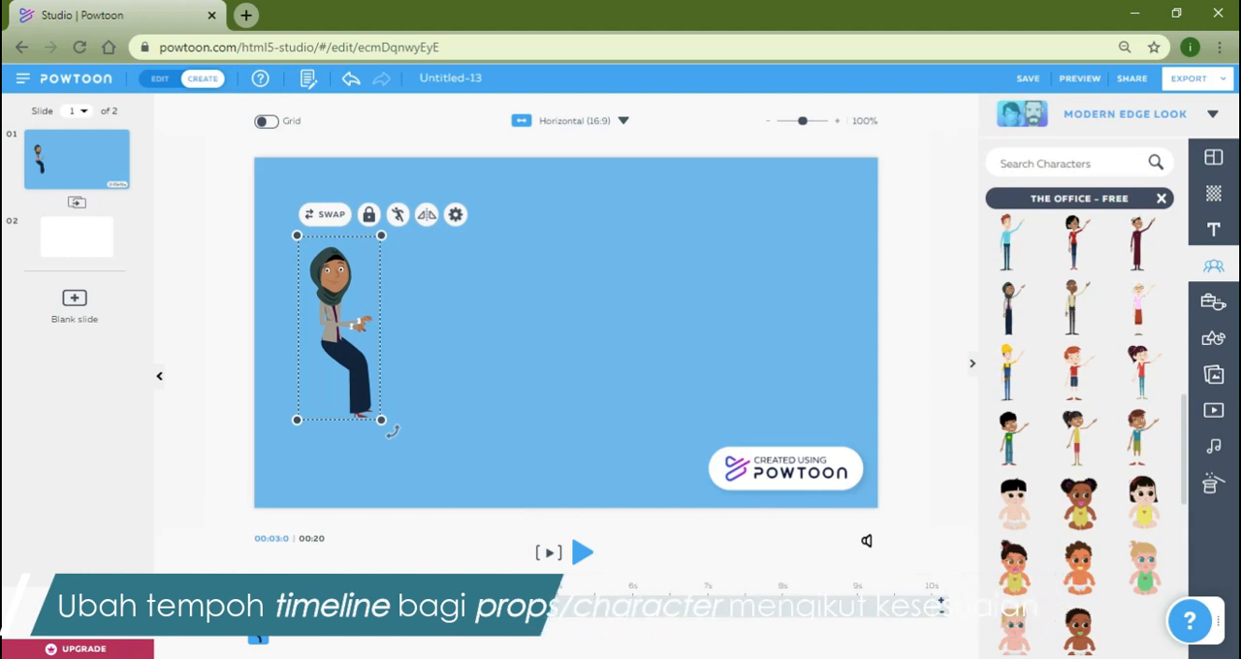
left_click(487, 432)
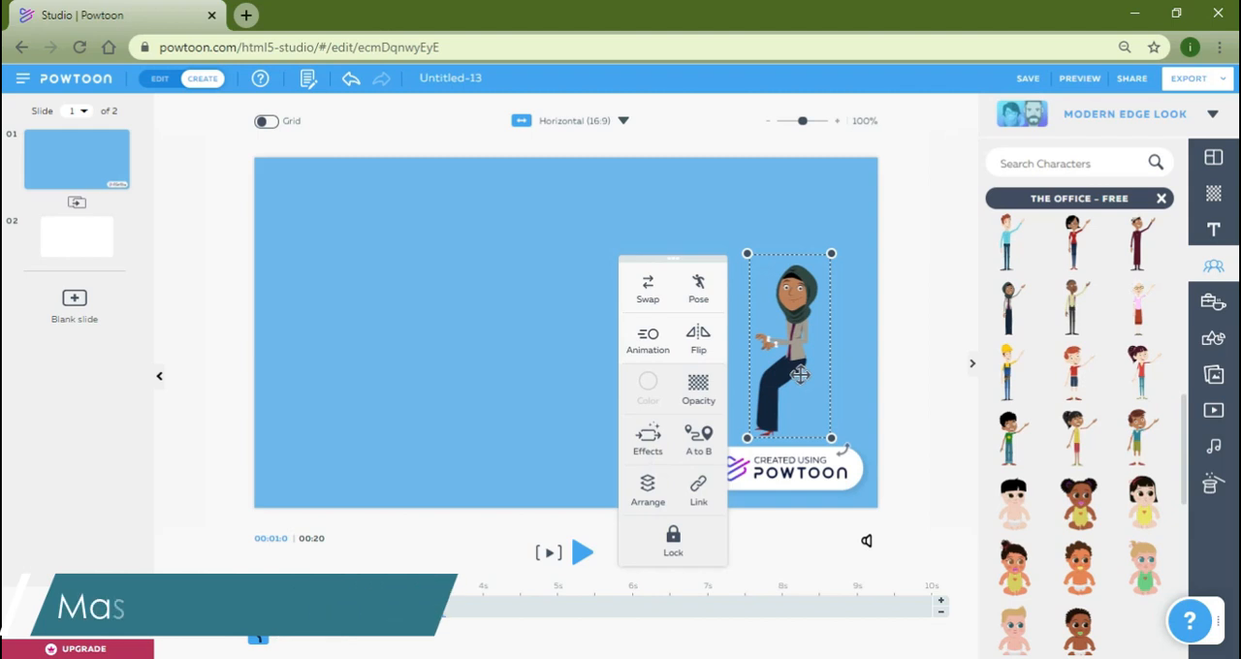
left_click(647, 444)
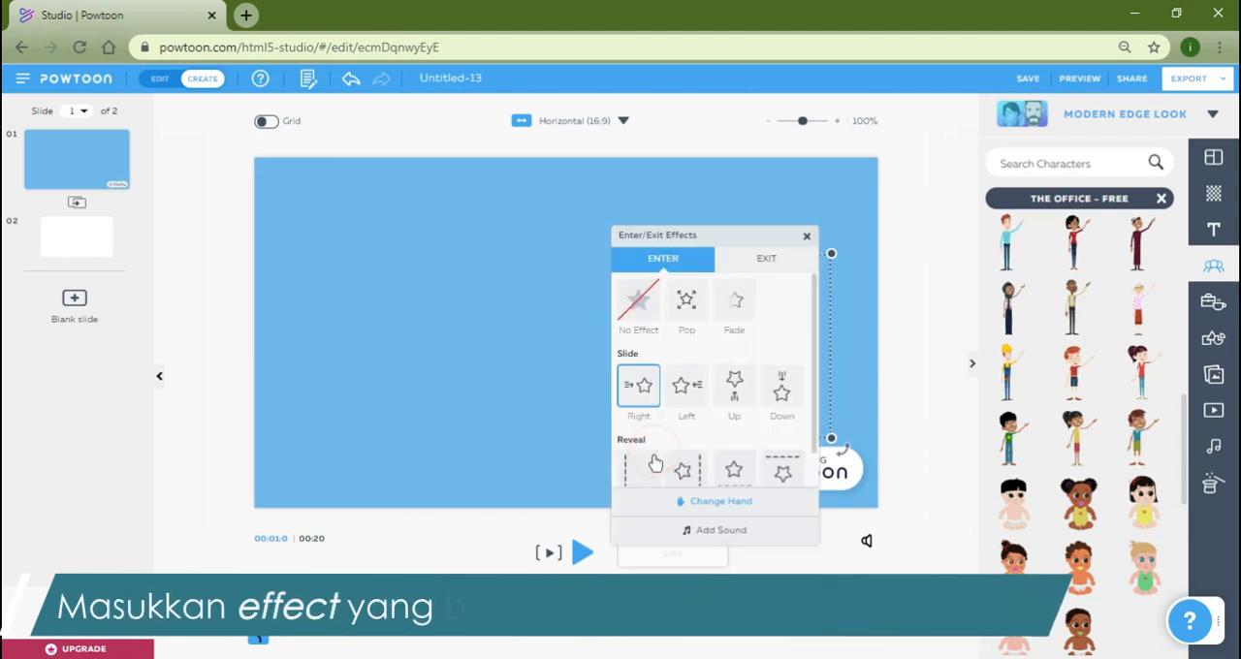
left_click(686, 393)
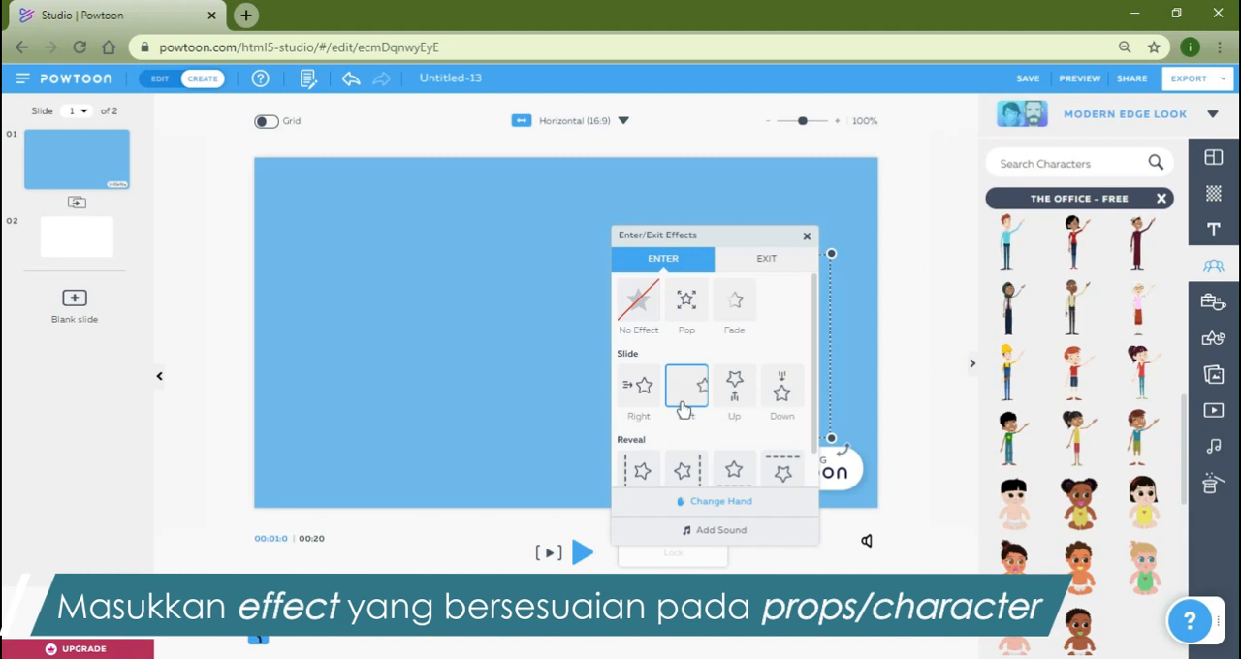
left_click(722, 504)
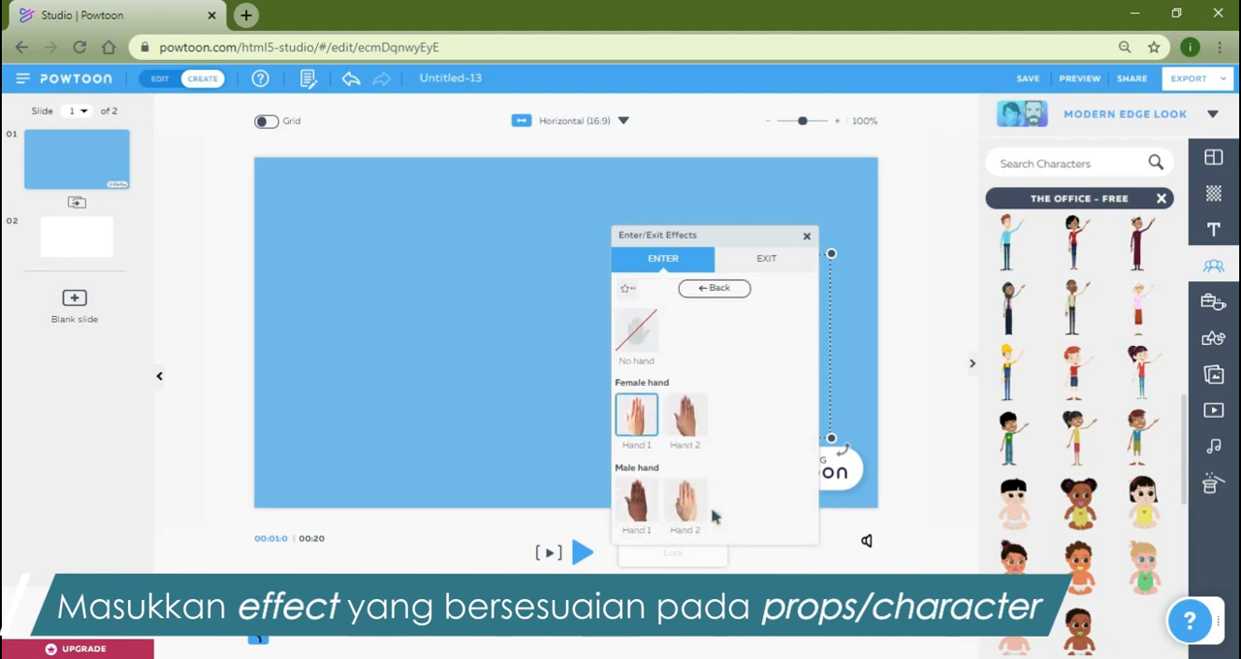
left_click(638, 420)
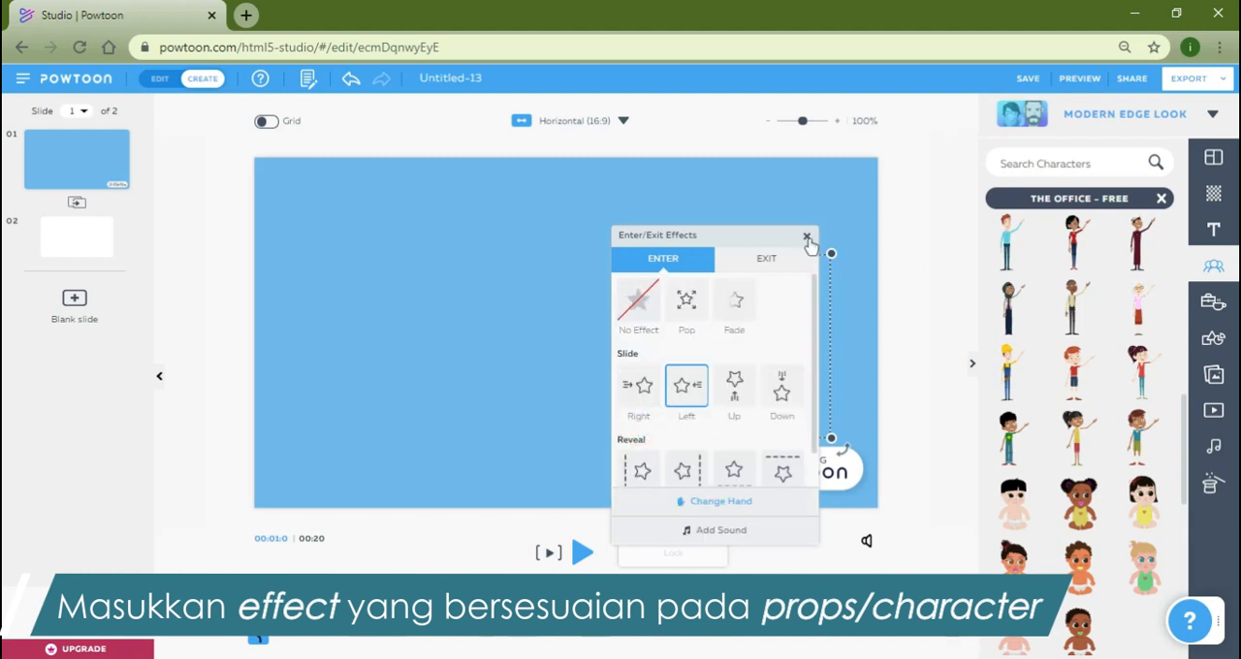
left_click(802, 238)
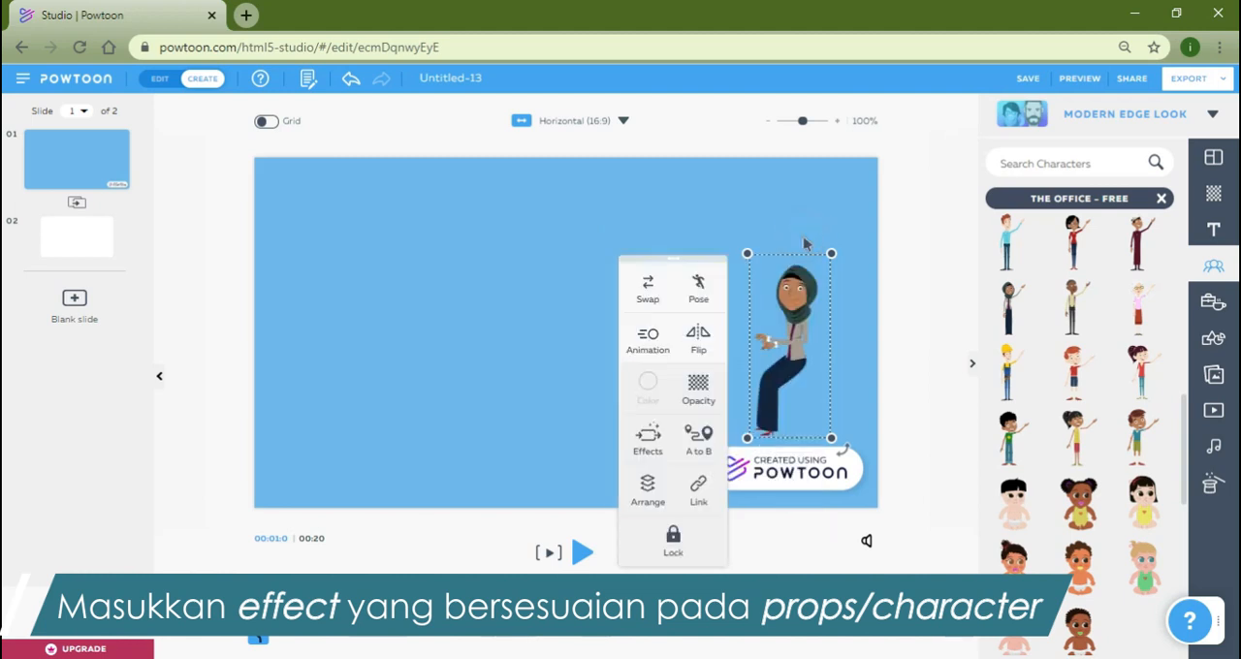
left_click(917, 347)
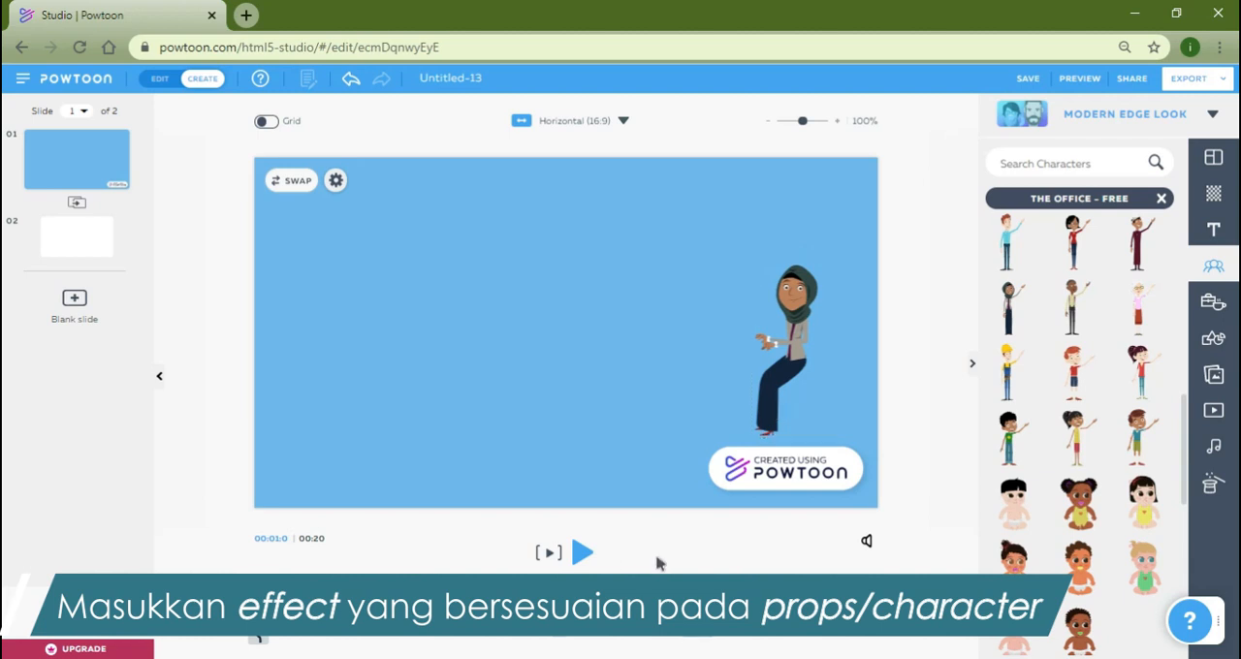
Play the current slide to check the character's effect and reselect the character at 1 s on the timeline.
left_click(548, 552)
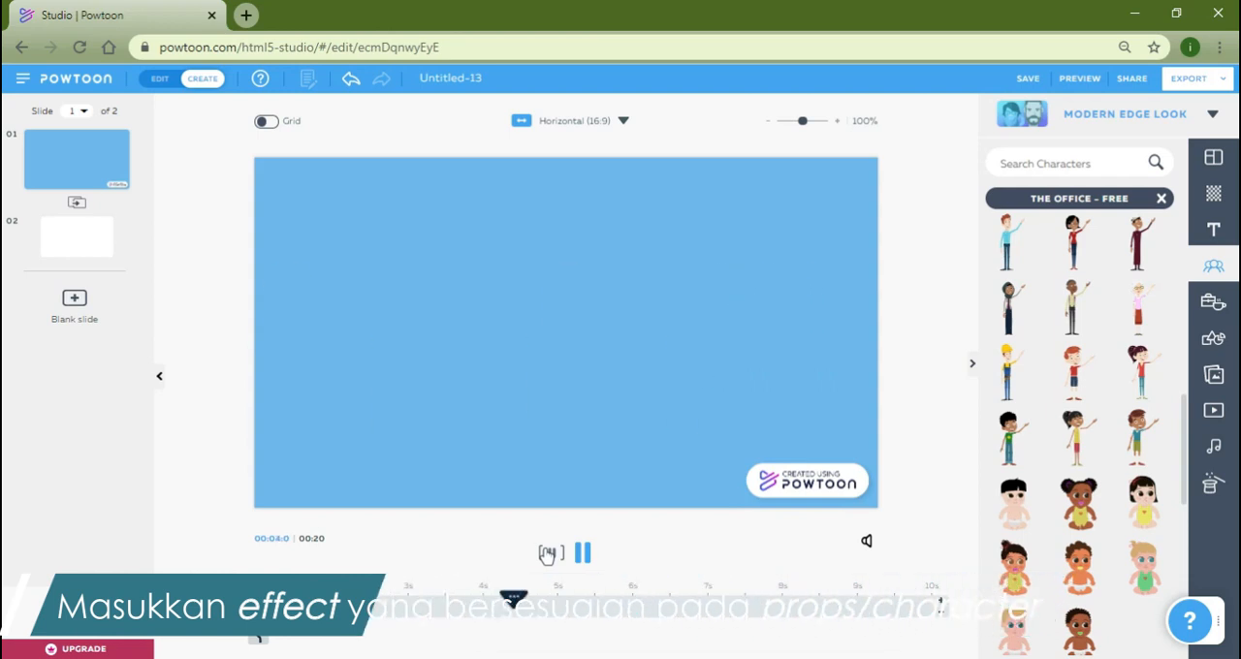
left_click(548, 553)
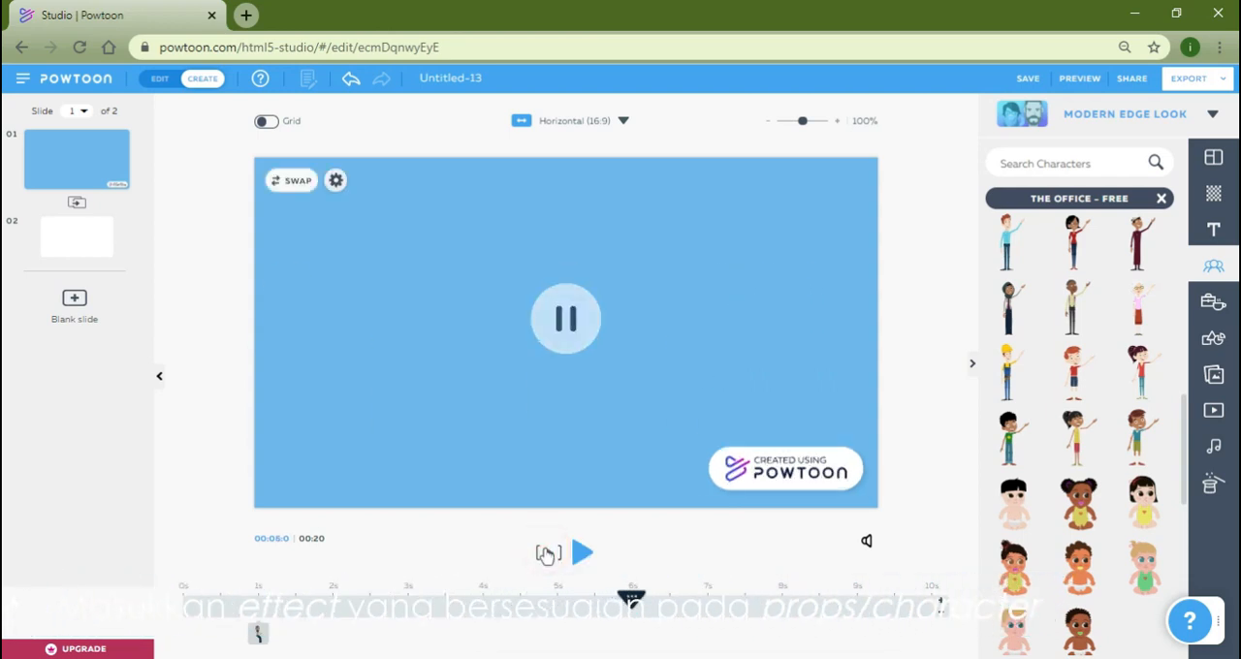
left_click(260, 608)
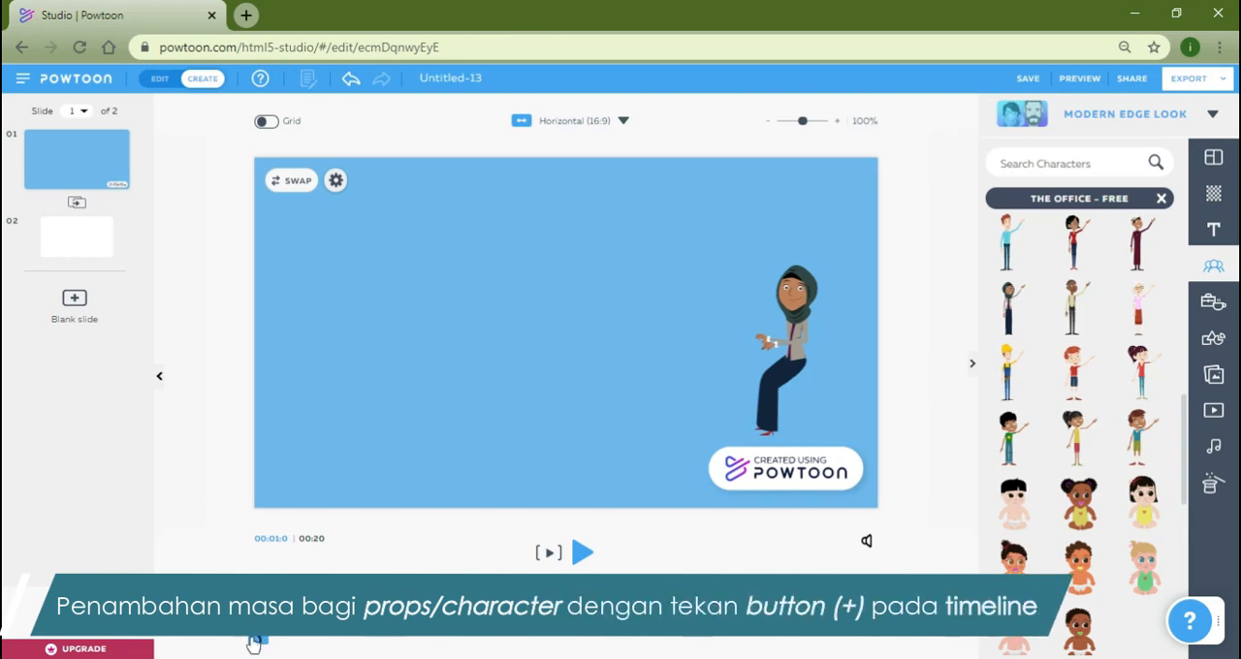
left_click(787, 355)
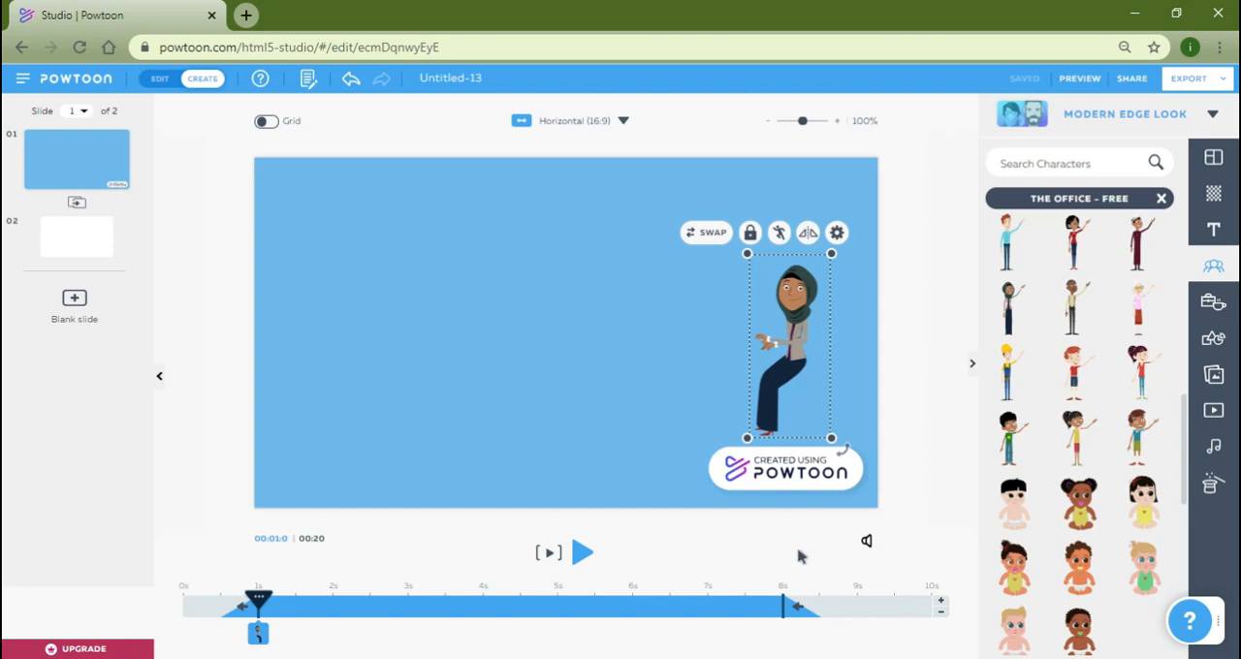
Extend the character's span on the timeline so it exits at 10 s, and play the current slide.
left_click_drag(783, 604, 894, 605)
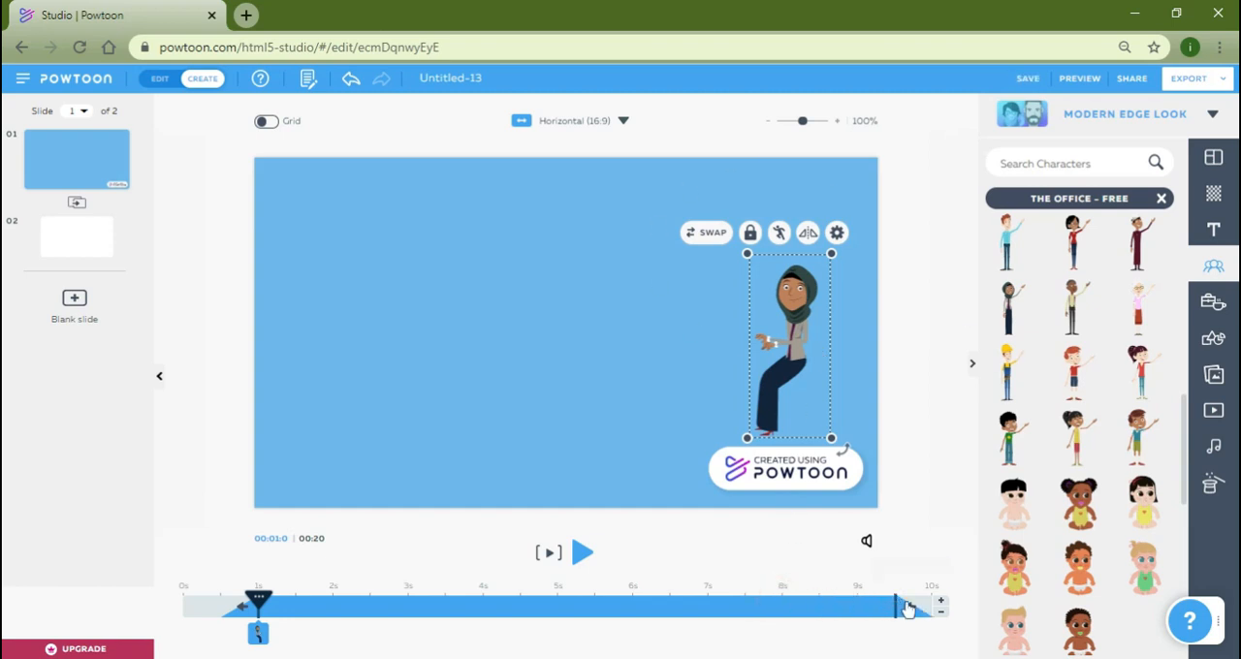
left_click(921, 540)
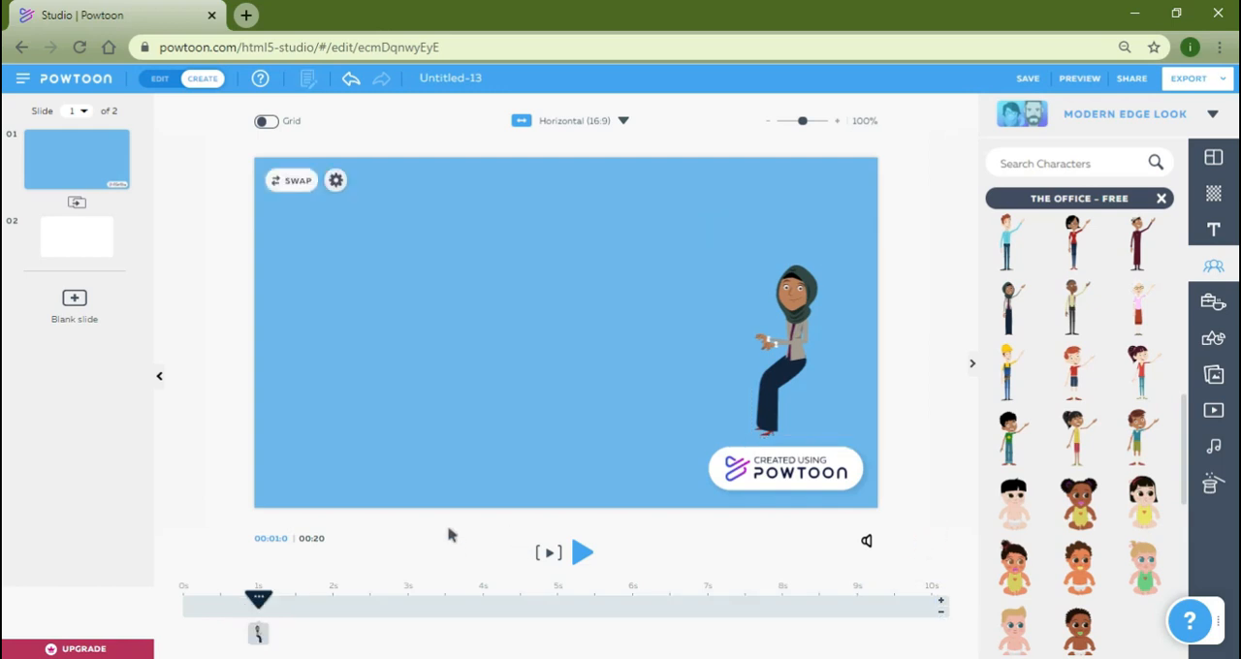
left_click(545, 554)
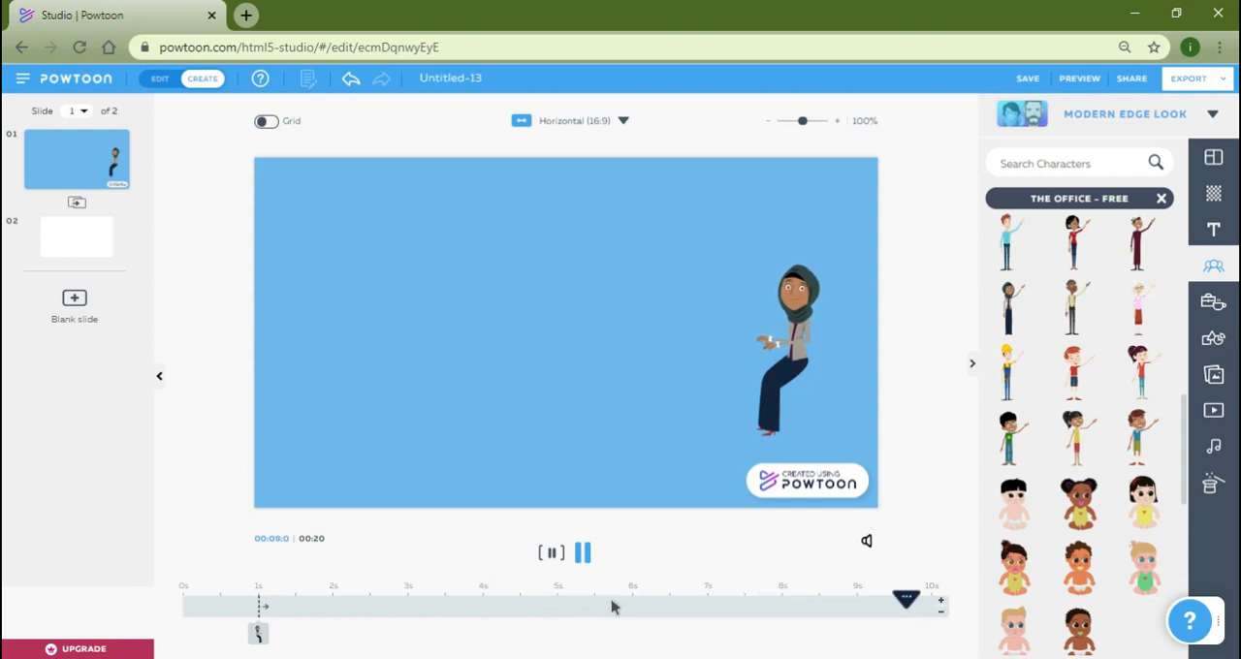
Add an A to B movement that takes the character from the slide's right side to its upper-left area.
left_click(814, 291)
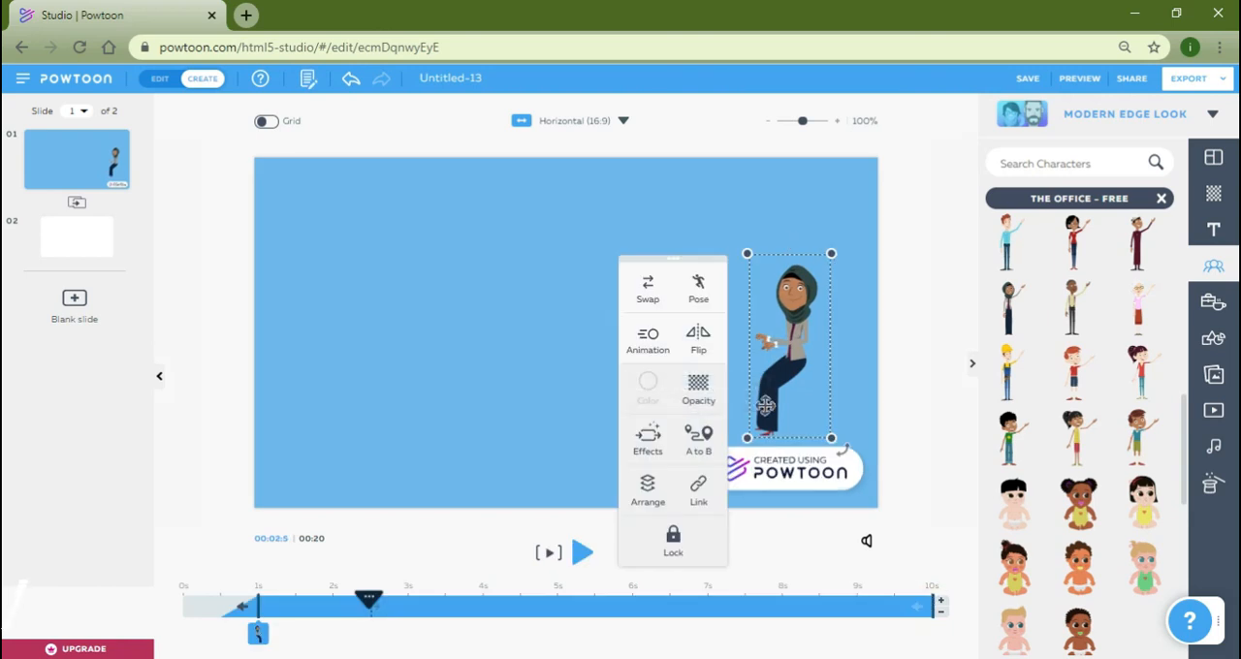
left_click(696, 448)
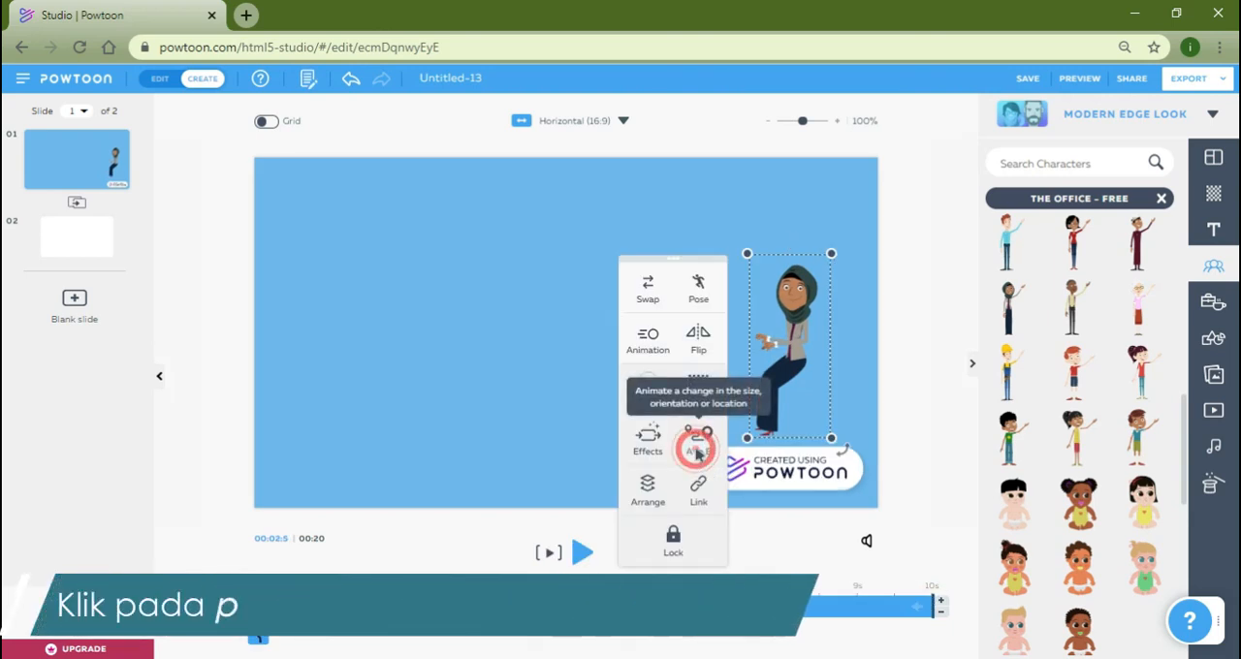
left_click_drag(687, 338, 375, 319)
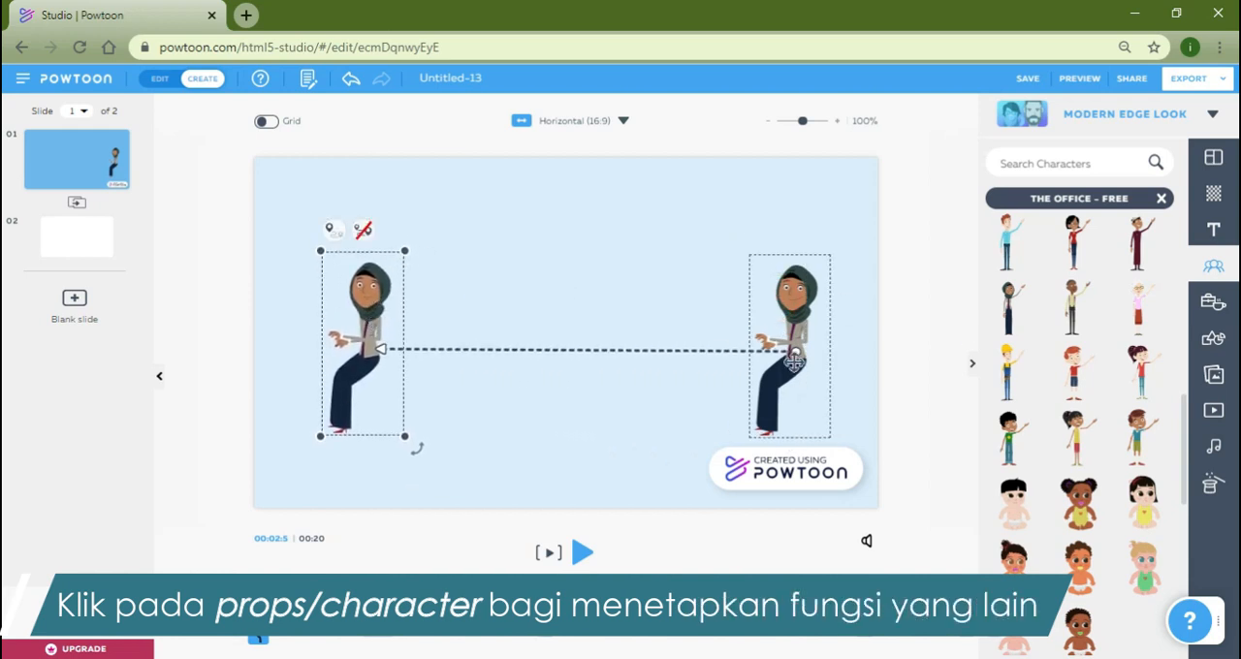
left_click(378, 376)
left_click_drag(366, 349, 372, 276)
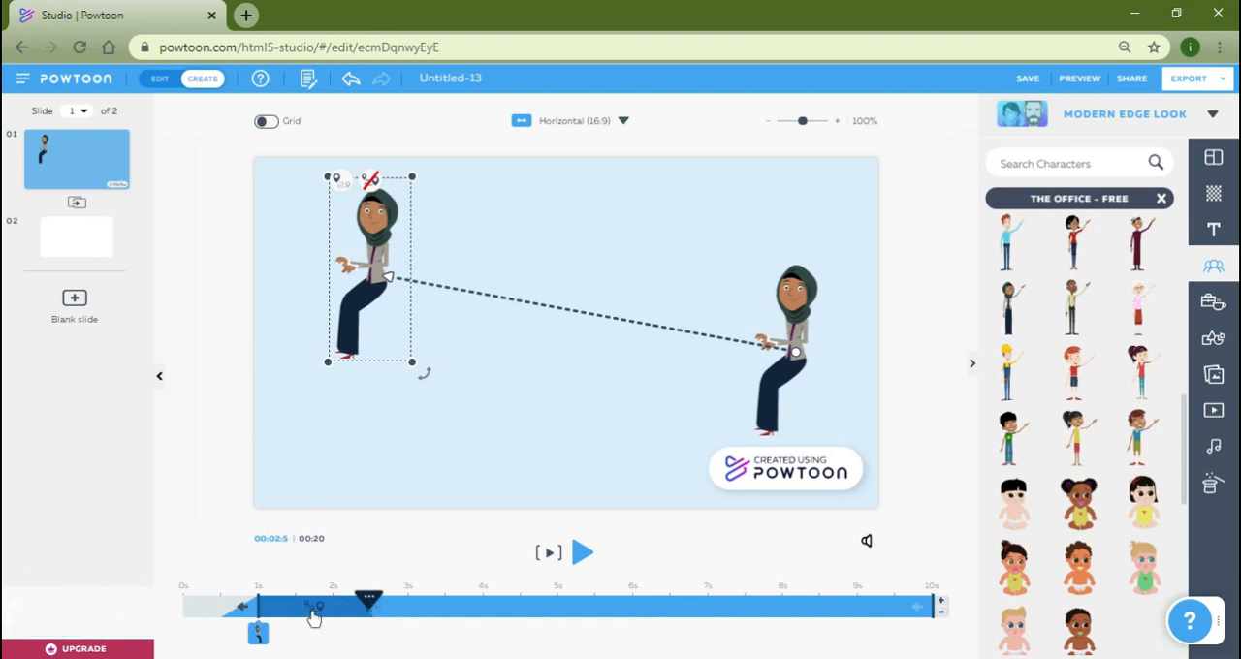
Extend the character's A to B movement to end at 4 s on the timeline and play the current slide to preview it.
left_click_drag(367, 601, 364, 602)
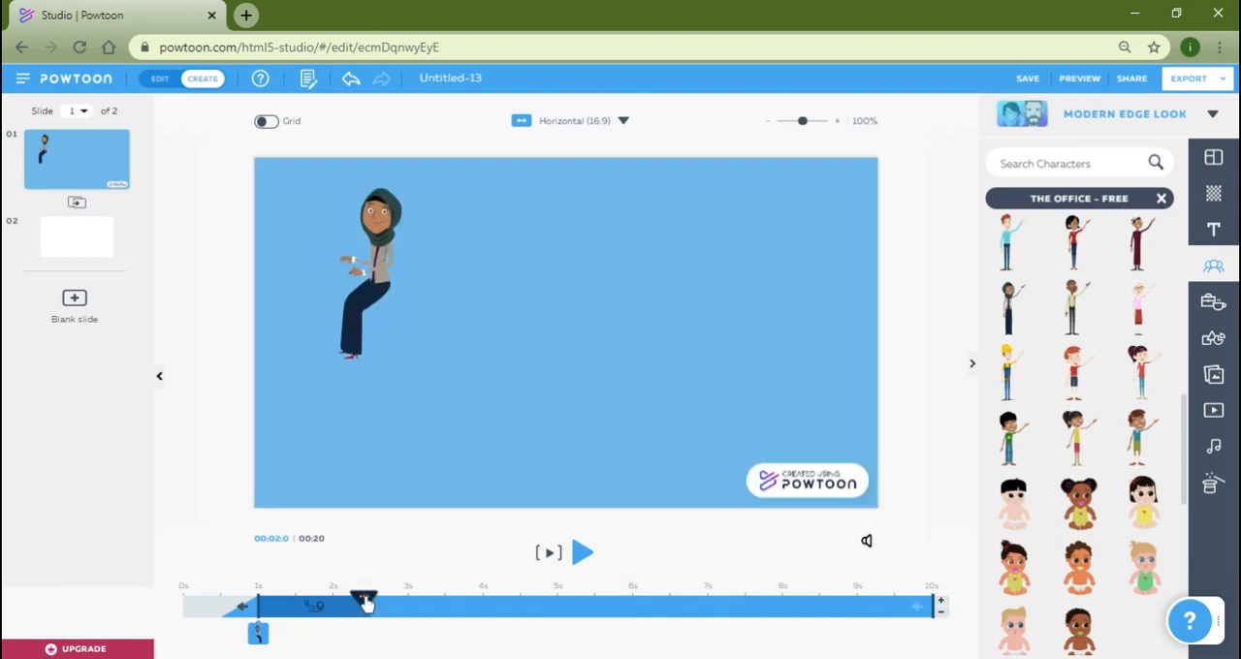
left_click(259, 605)
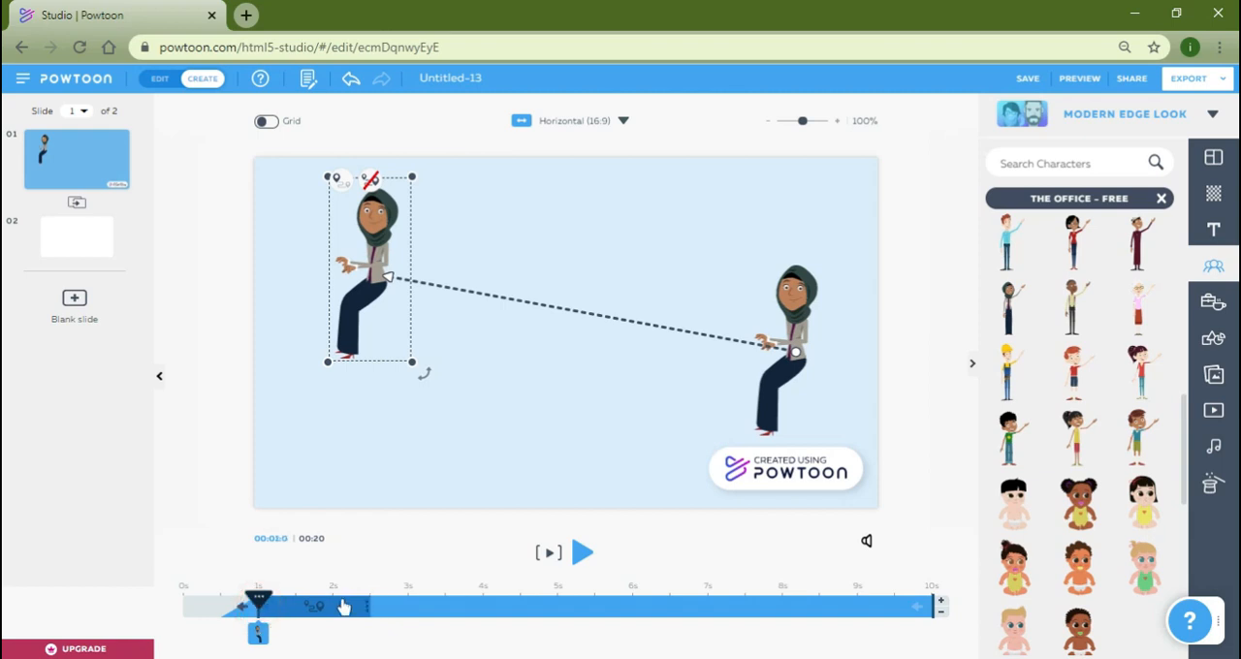
left_click_drag(369, 605, 484, 608)
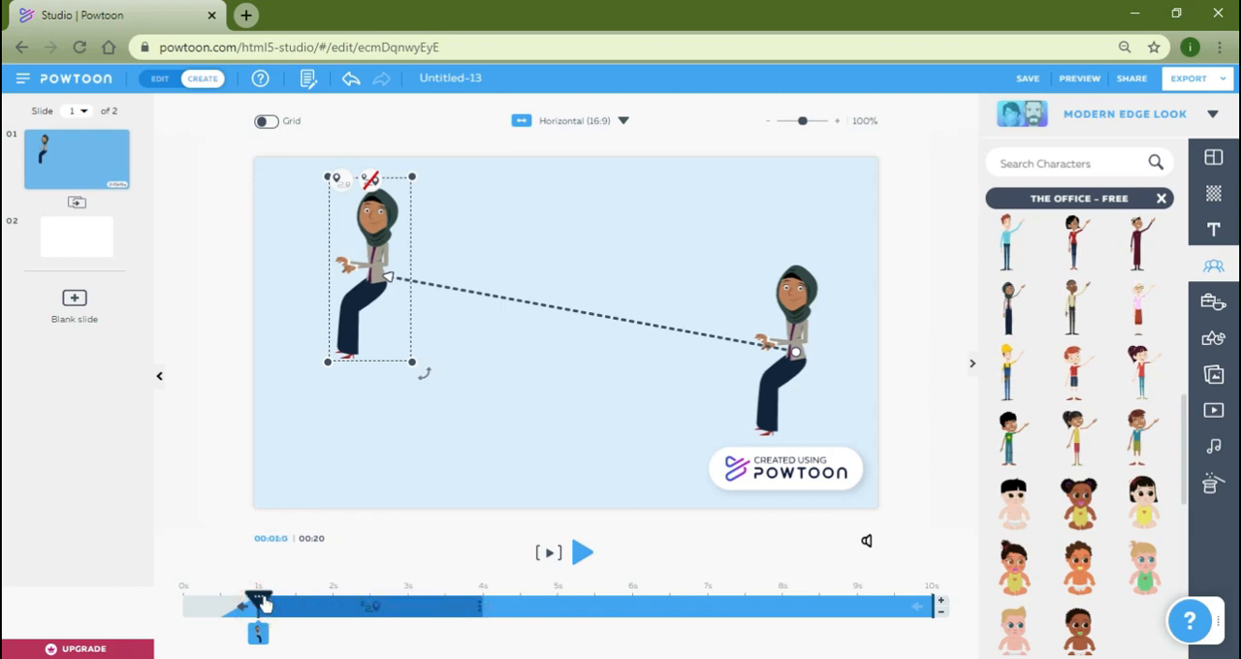
left_click(549, 556)
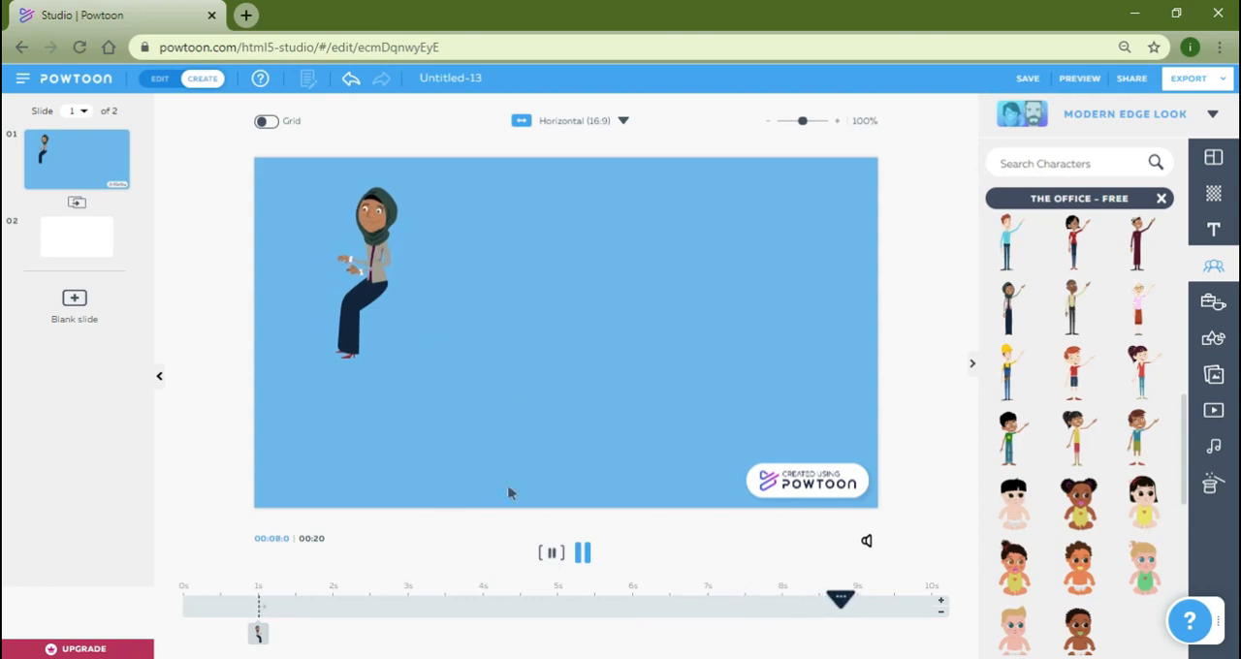
left_click(605, 453)
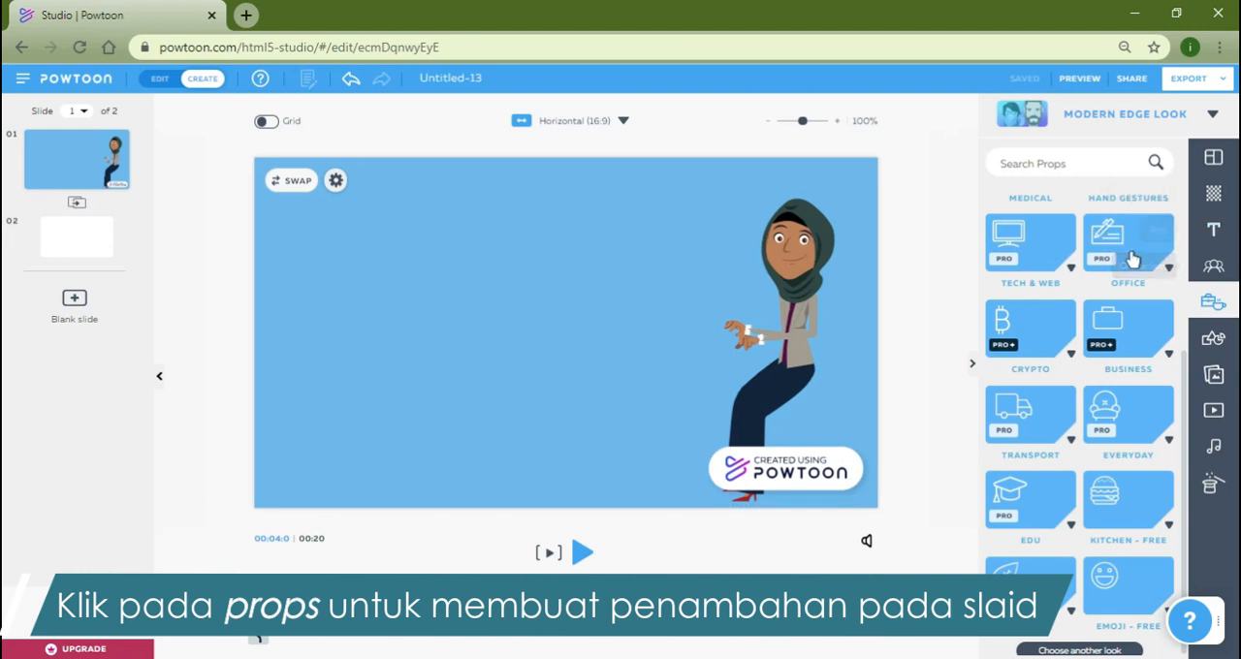
Add the yellow-topped table and the brown curved-back office chair from the Office props, placing the chair beside the character.
left_click(1157, 337)
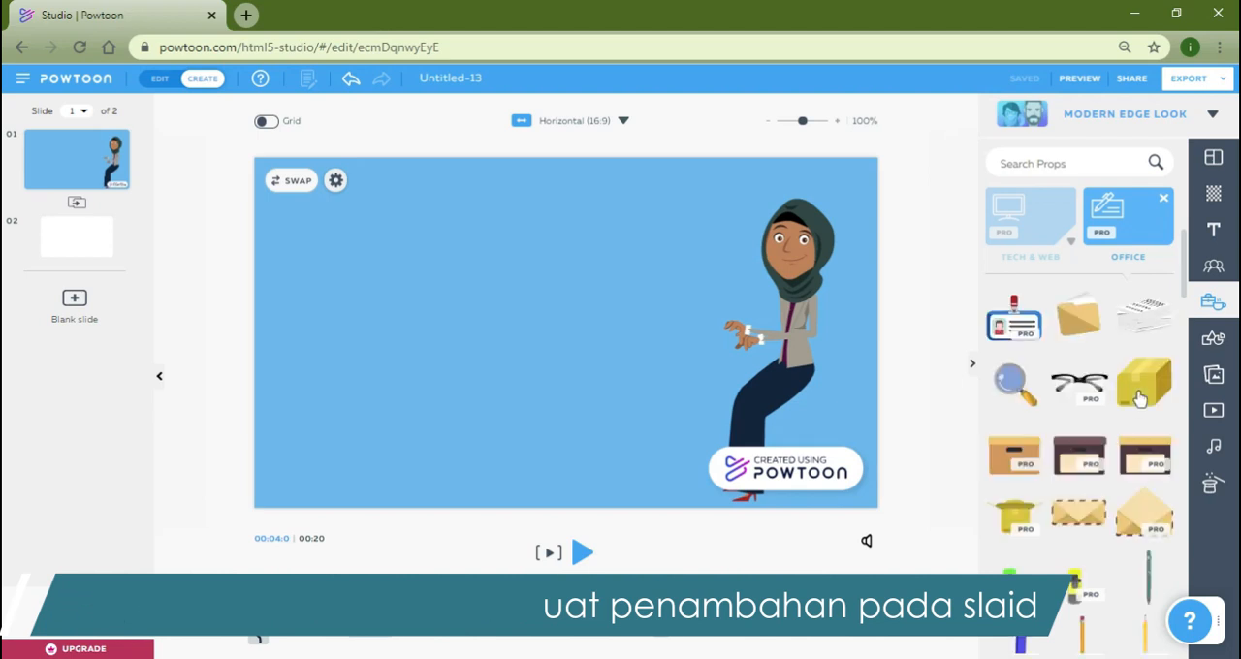
scroll(1129, 400, "down", 8)
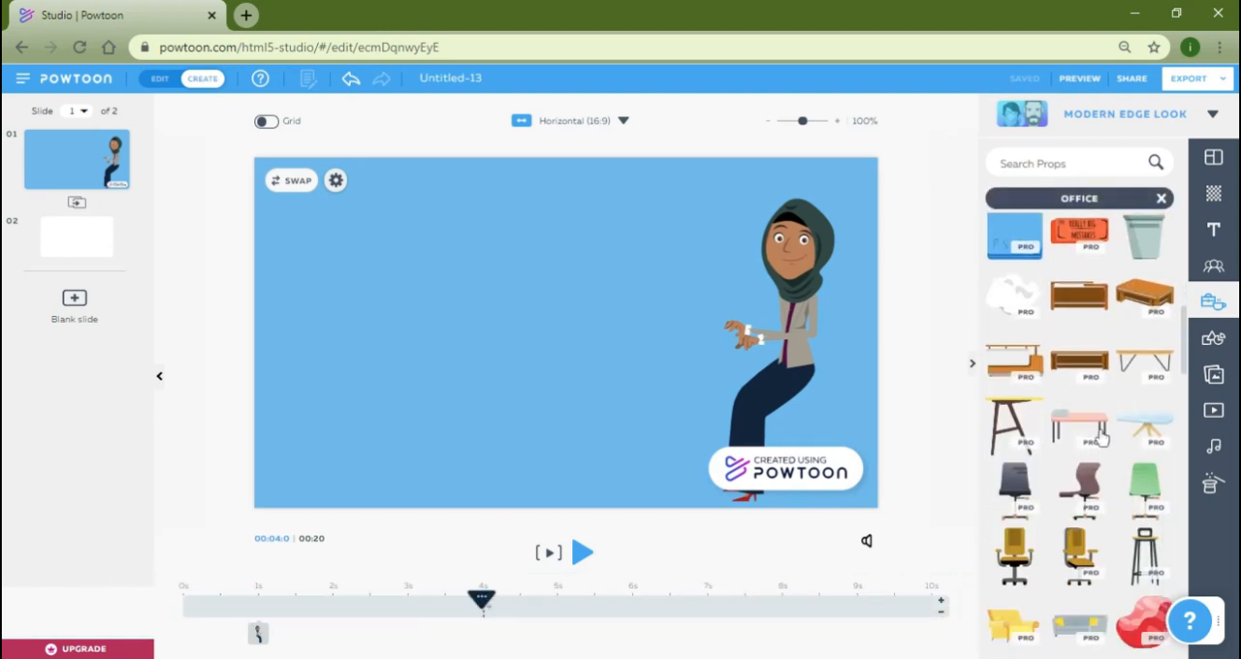
left_click(1008, 426)
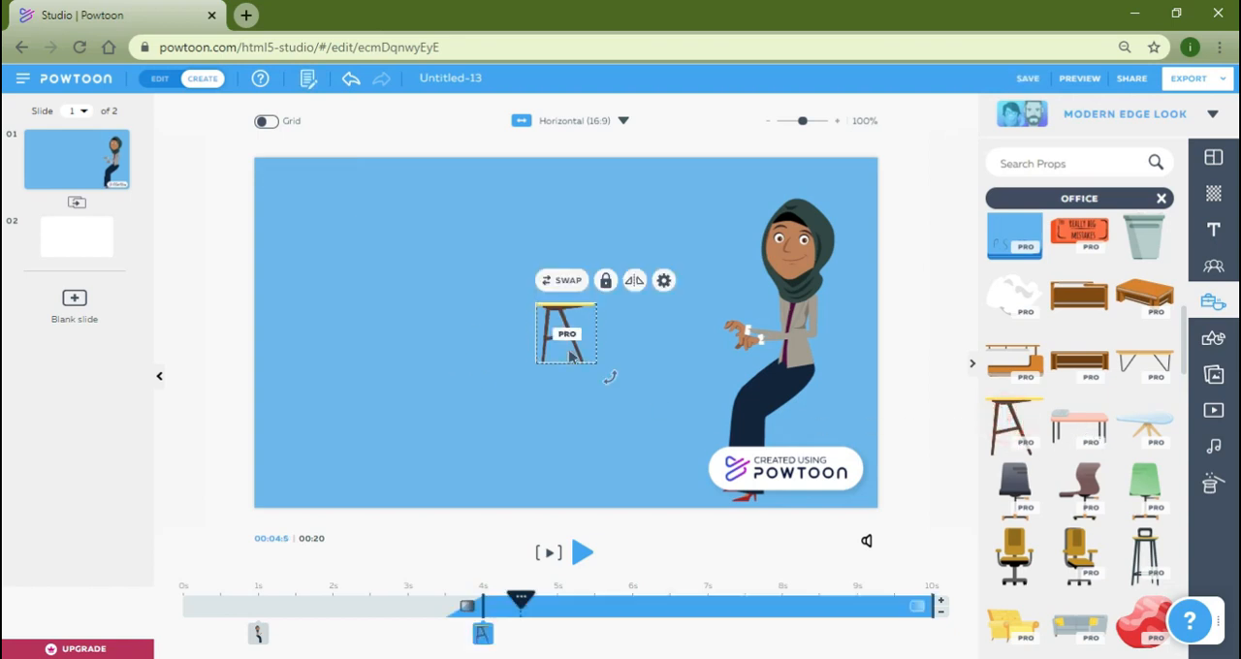
left_click_drag(531, 306, 448, 258)
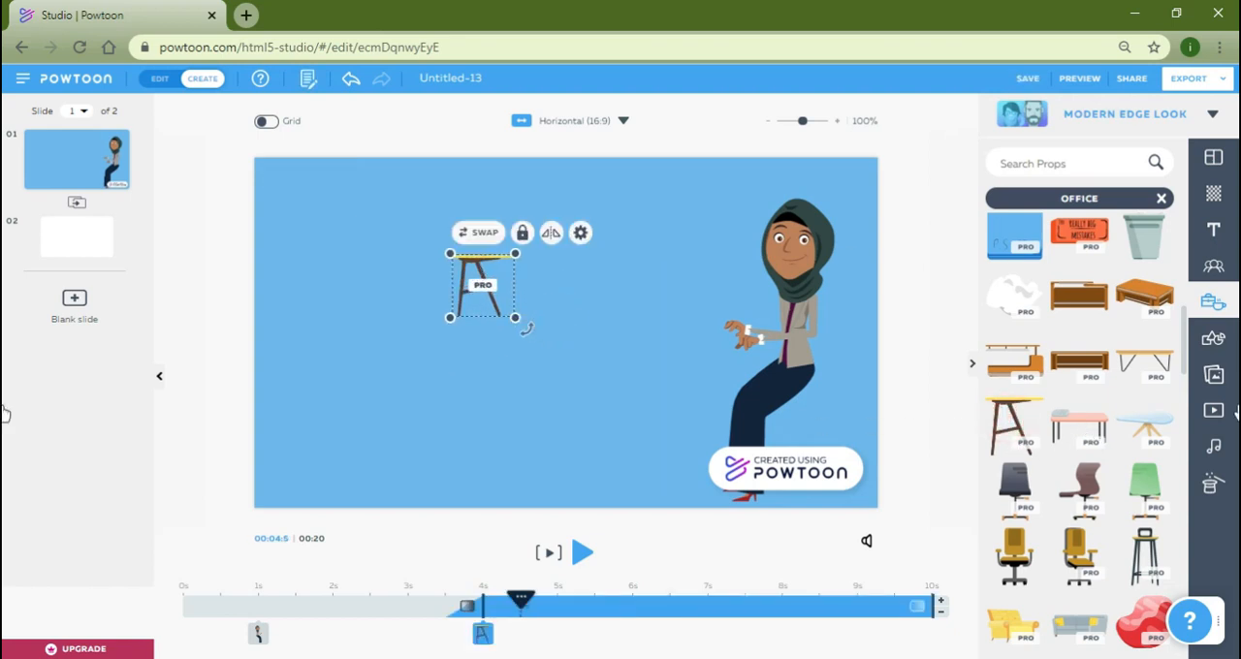
left_click(1085, 492)
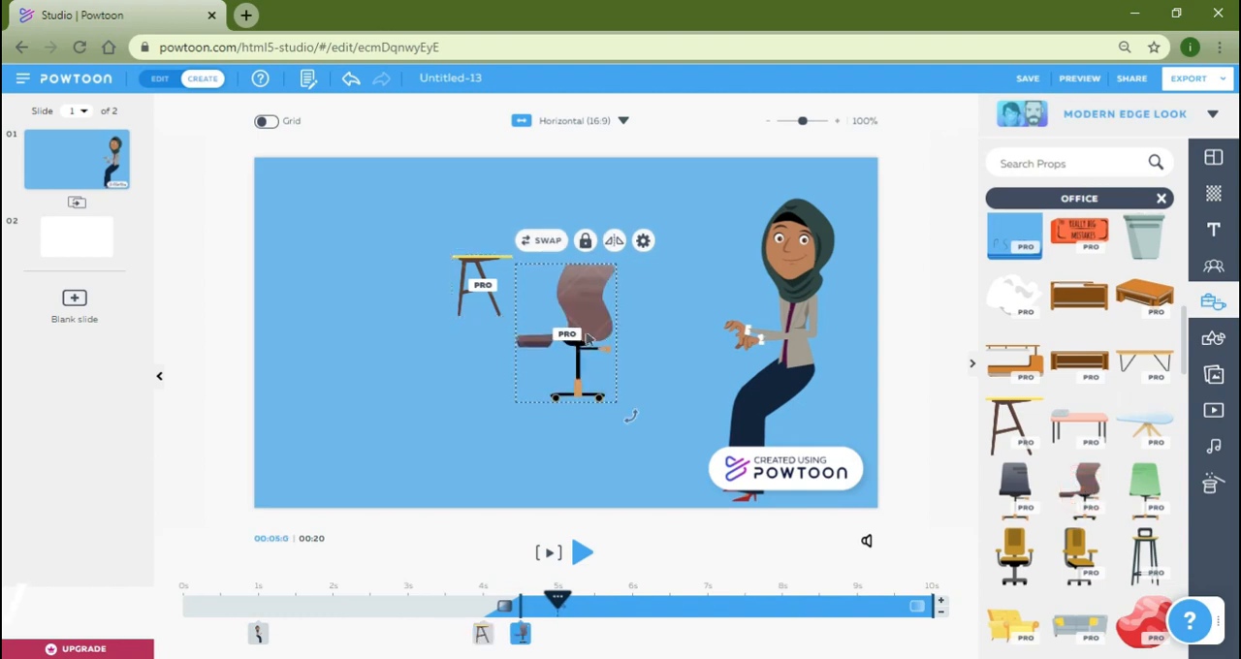
left_click_drag(658, 288, 712, 276)
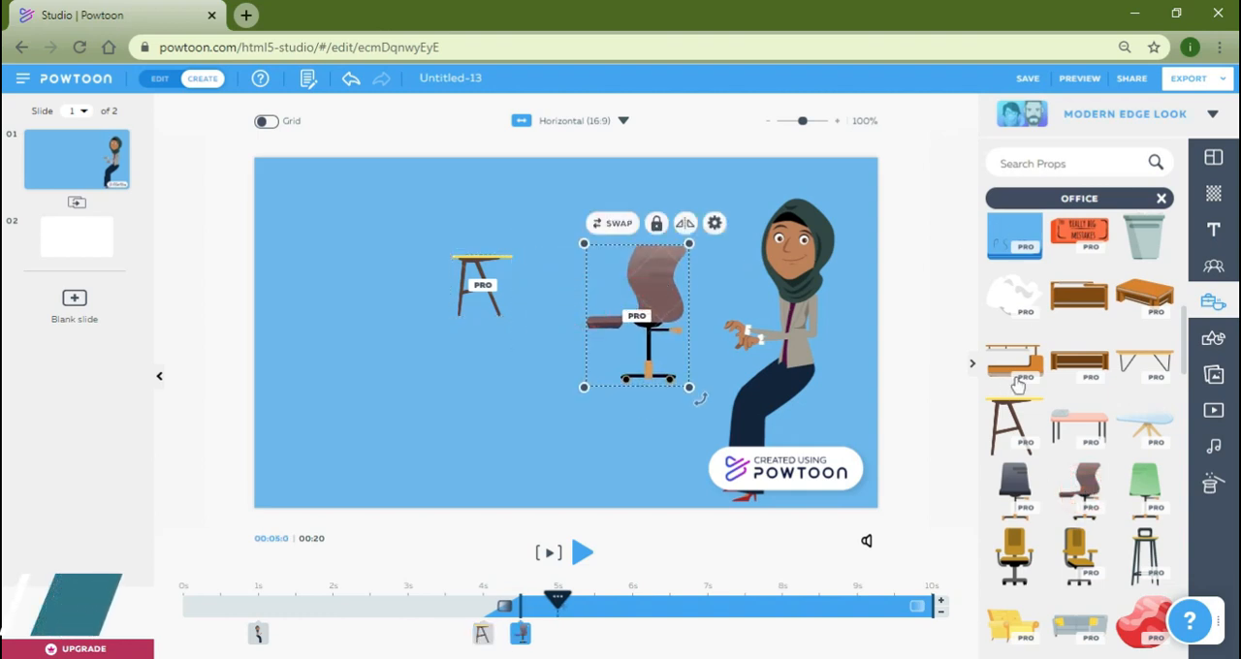
Look through the Office props for another item to place on the slide.
scroll(1014, 385, "down", 2)
scroll(1015, 385, "down", 2)
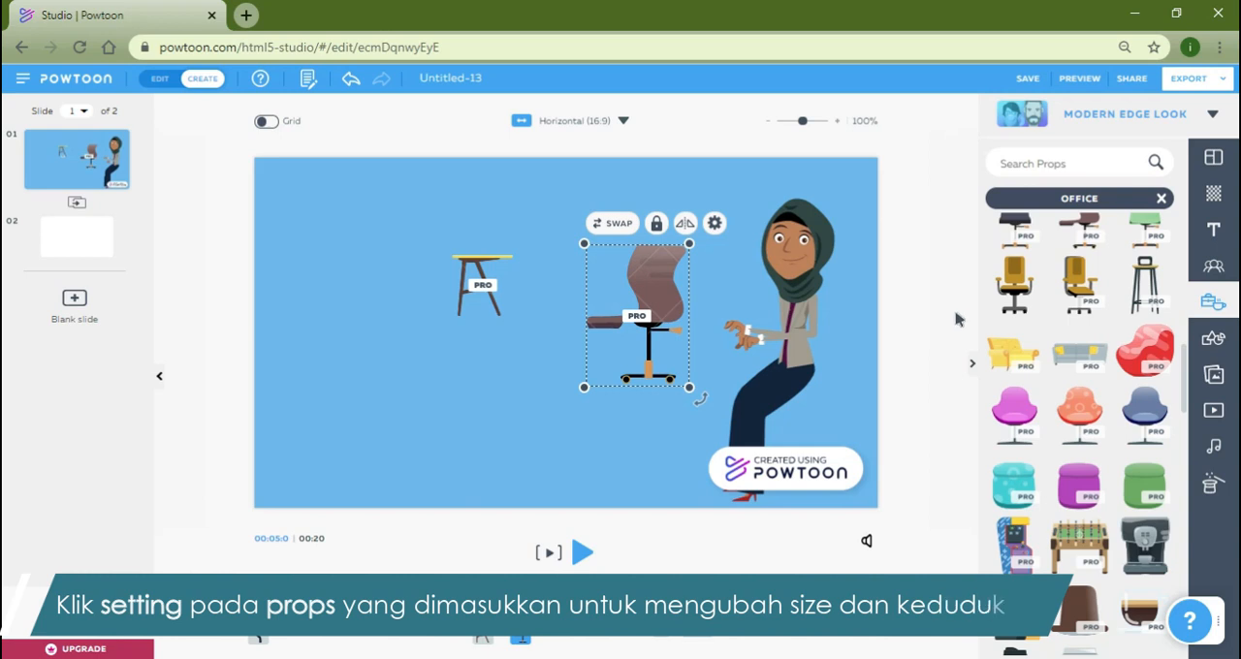
scroll(1090, 344, "down", 5)
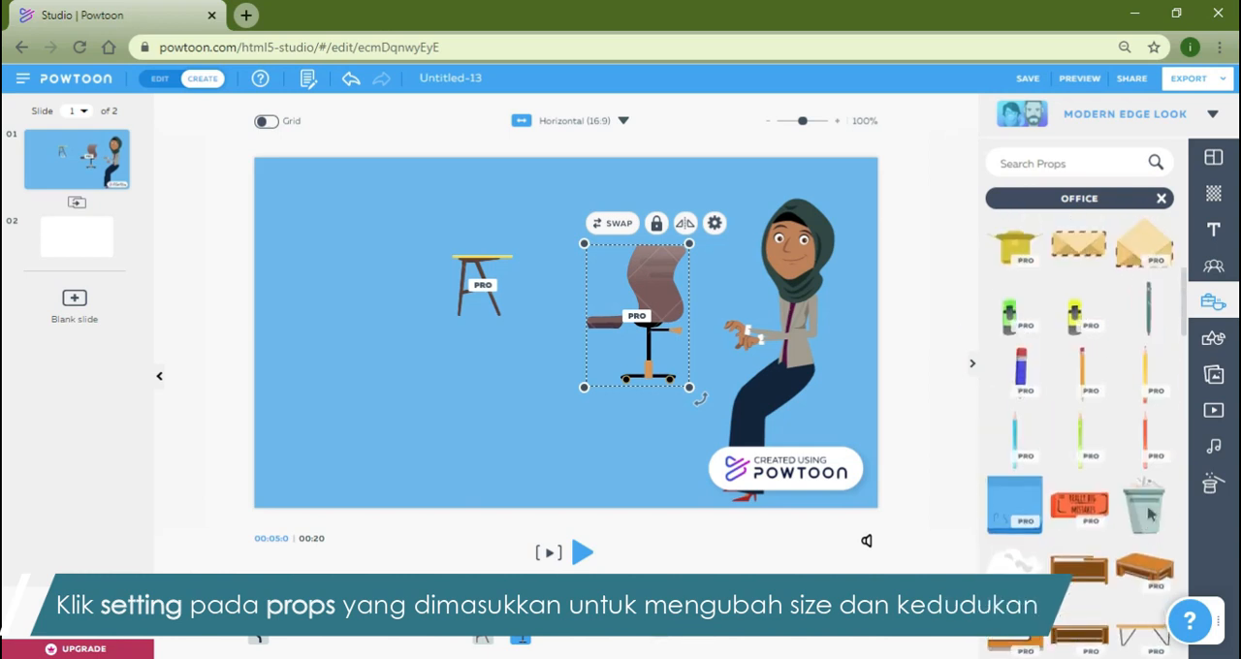
scroll(1157, 514, "up", 10)
scroll(1157, 511, "down", 6)
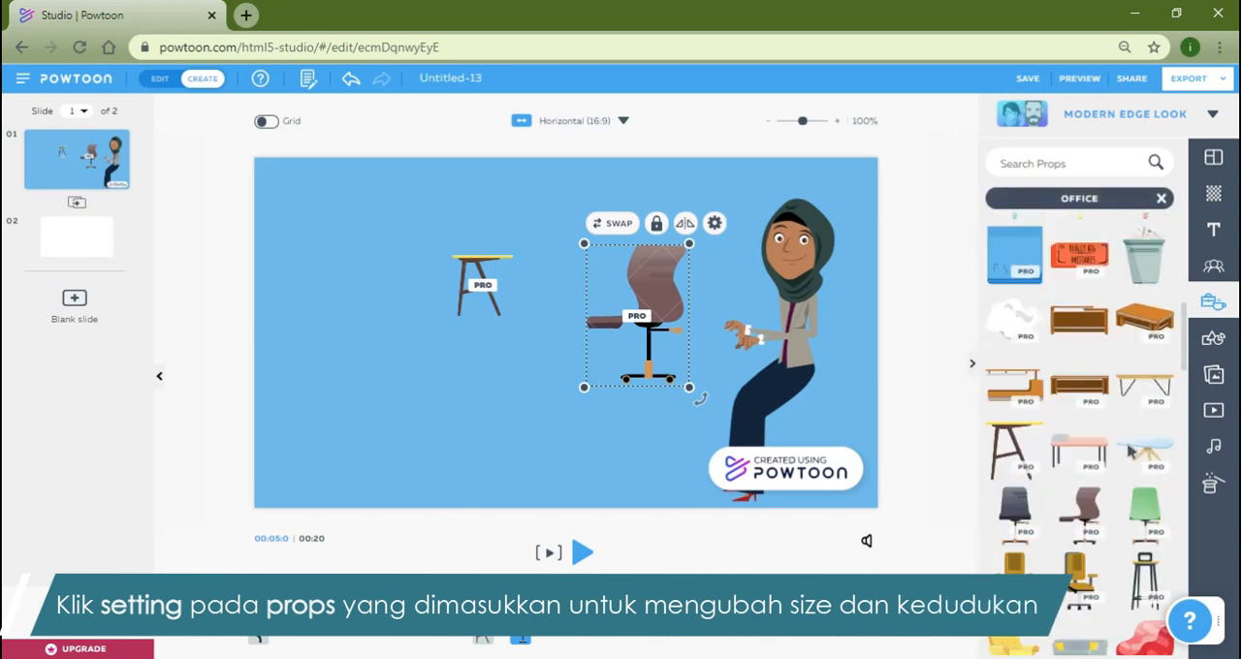
scroll(1129, 452, "down", 8)
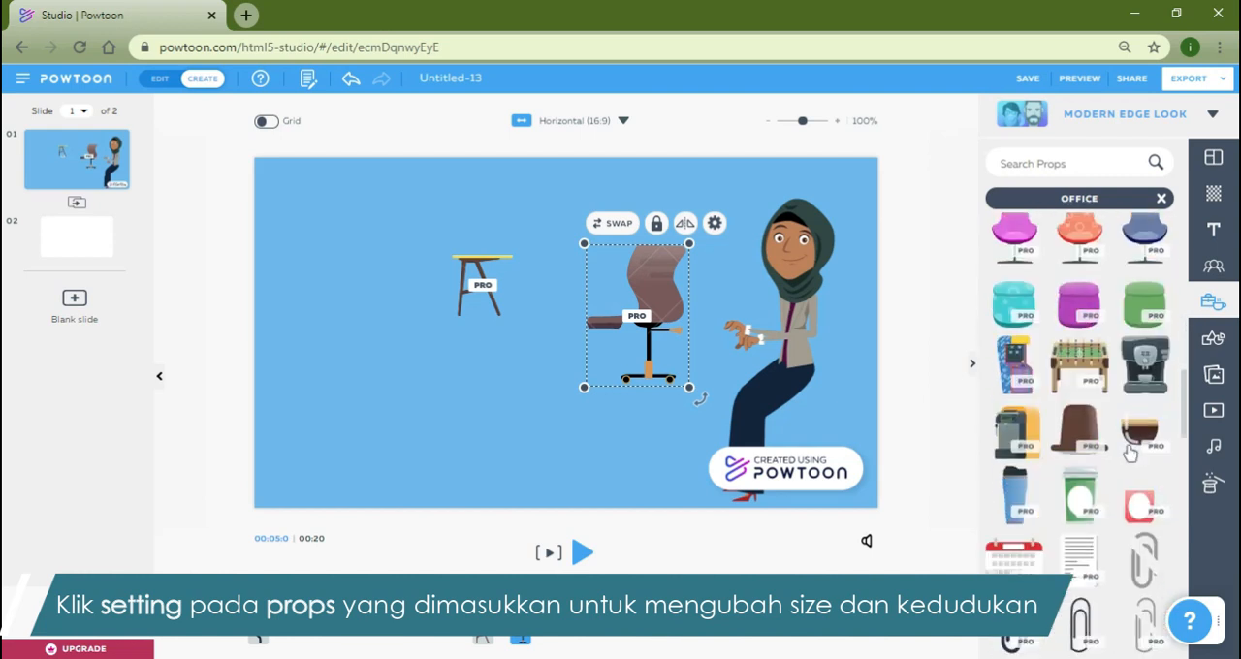
scroll(1129, 452, "down", 10)
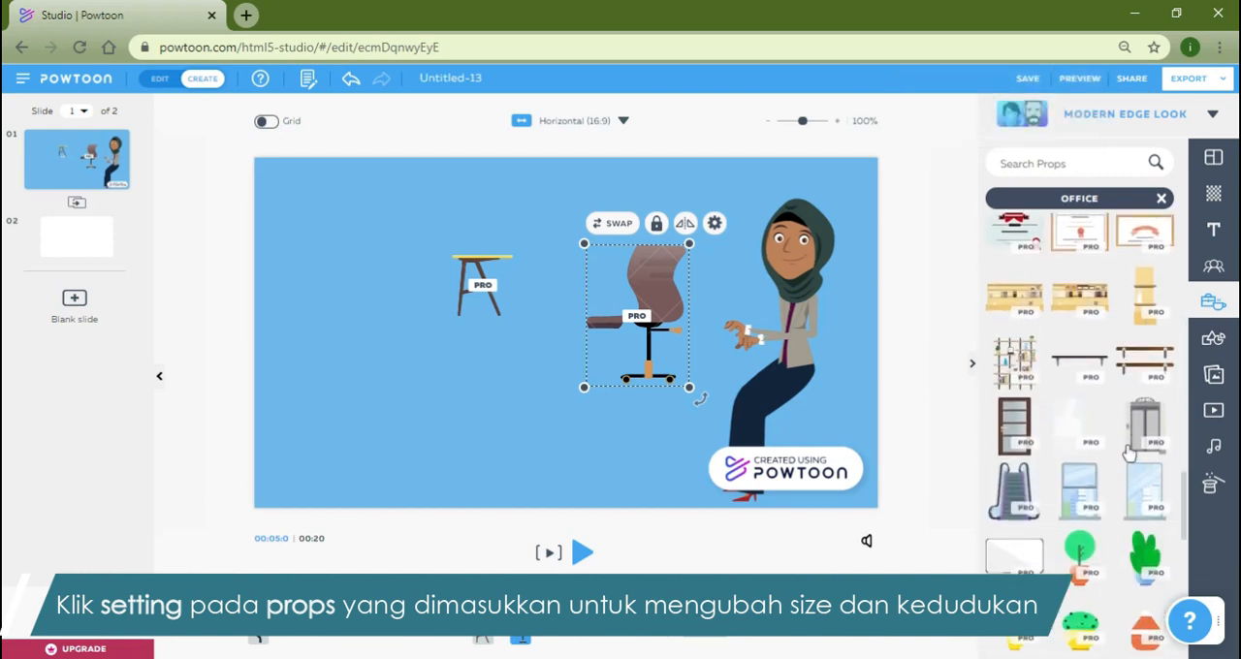
scroll(1130, 453, "up", 20)
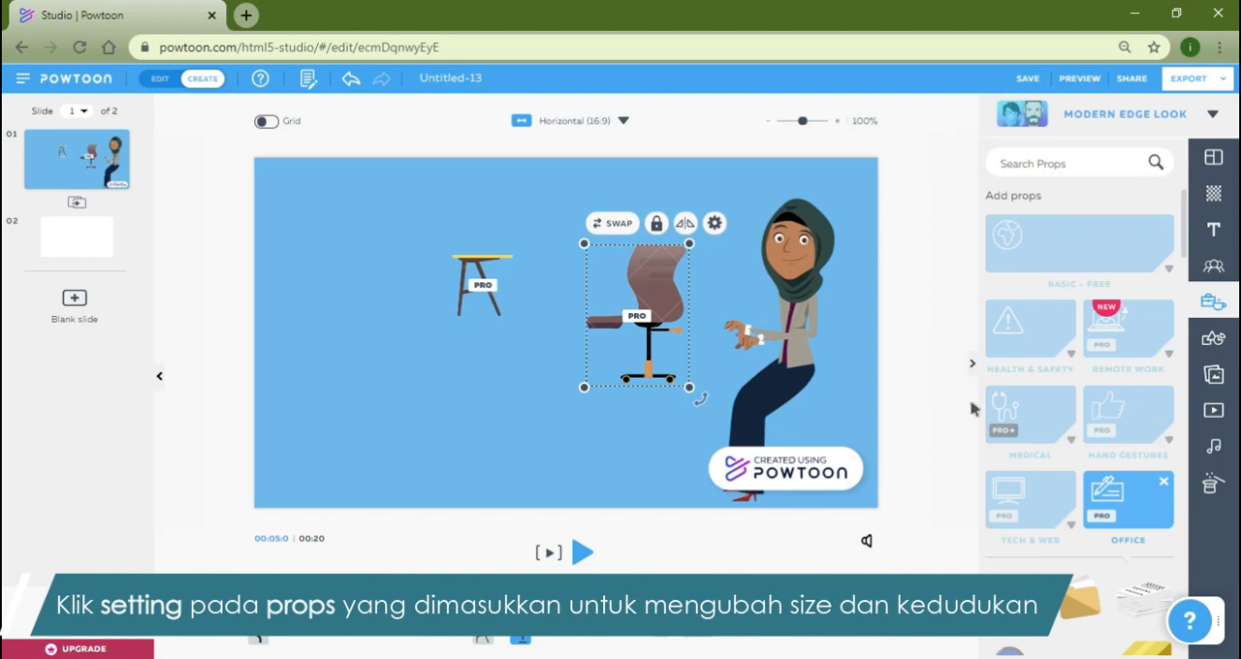
Search the props for "laptop", add the open side-view laptop, and place it in the slide's lower-left area.
left_click(1074, 158)
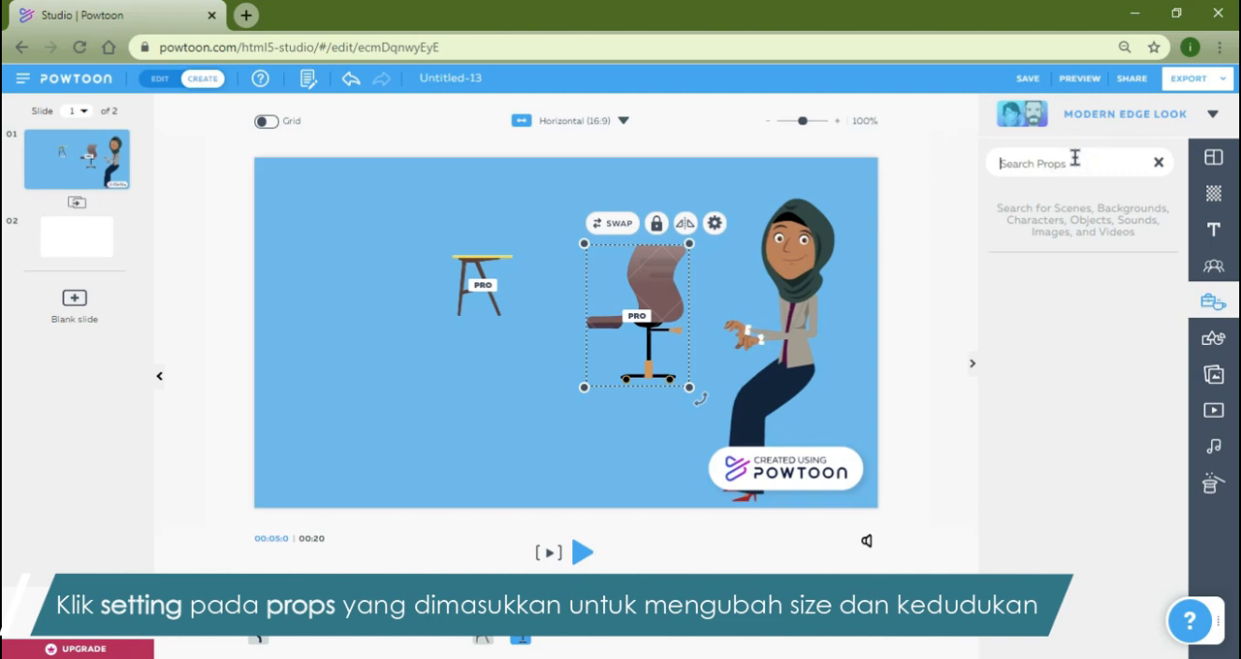
type("laptop")
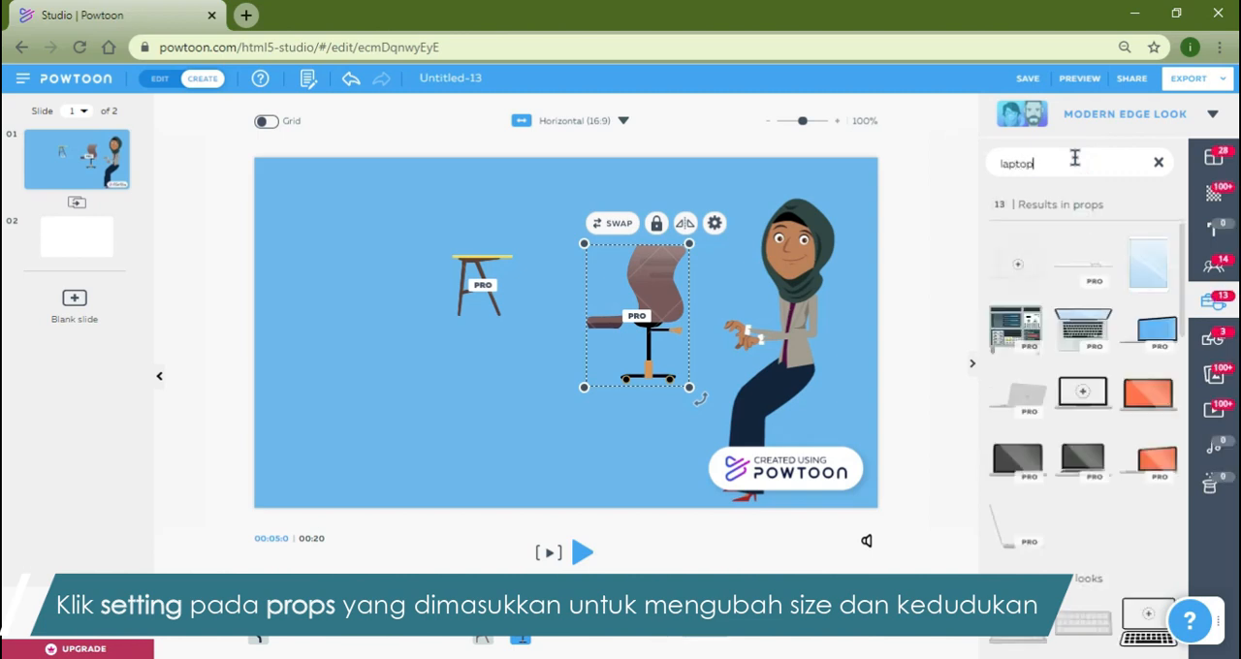
left_click(1016, 545)
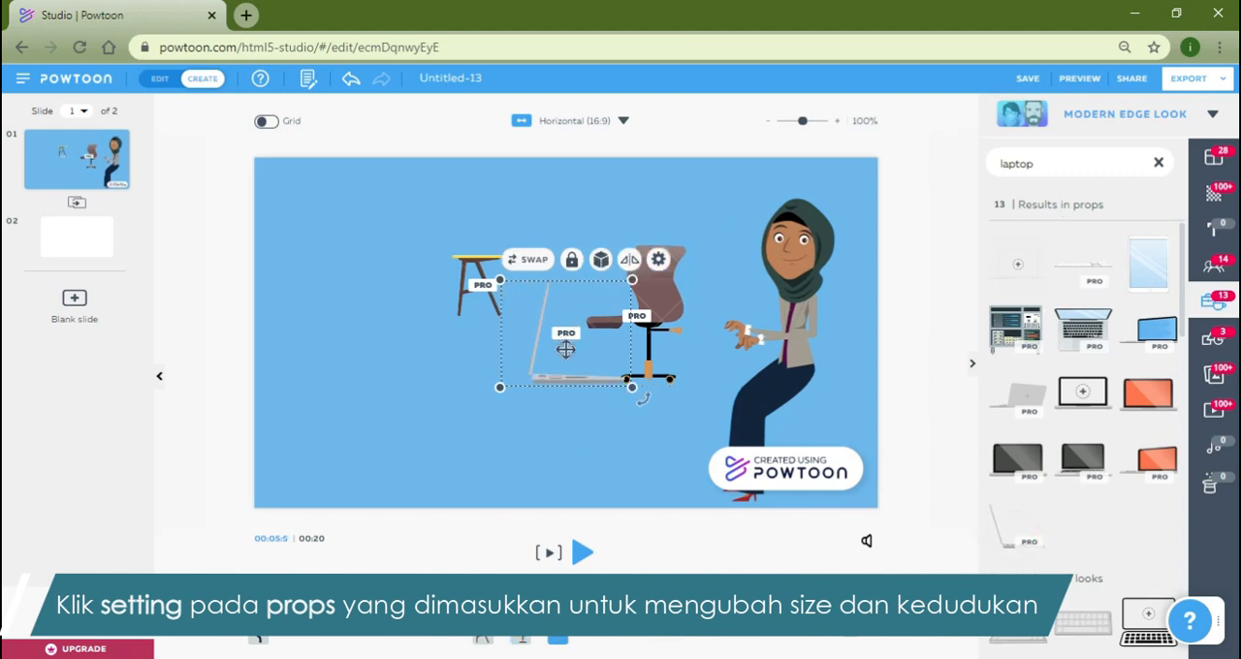
left_click_drag(554, 349, 397, 381)
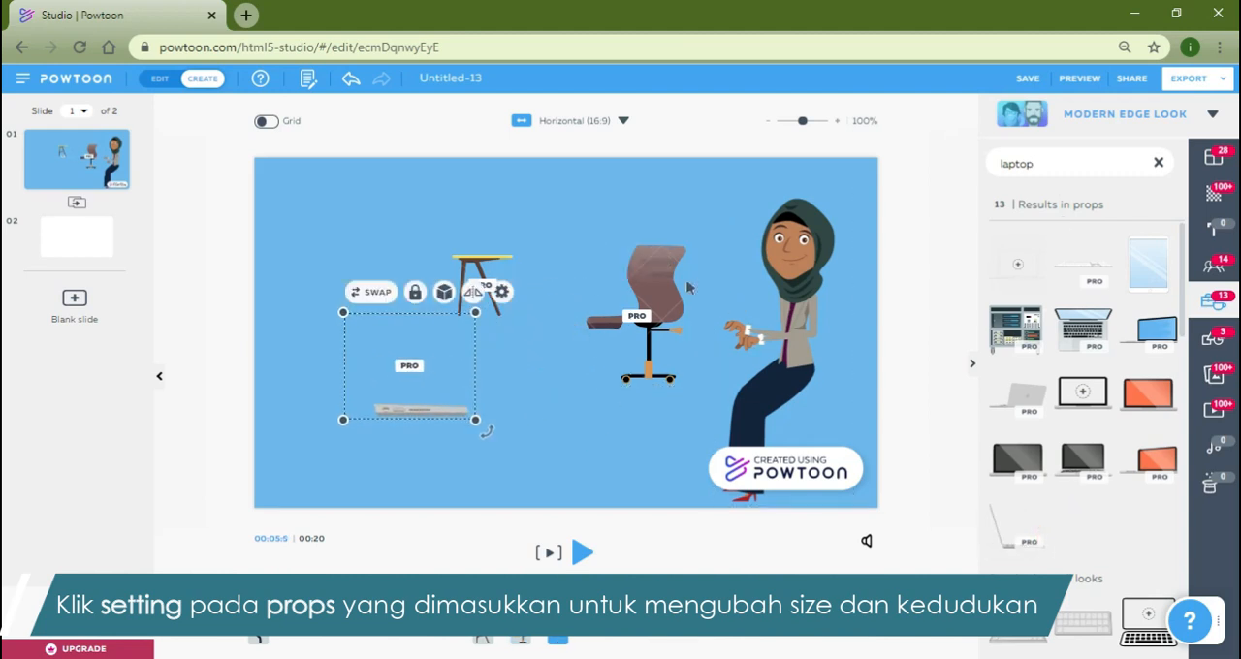
Move the office chair over to the seated character, enlarge it slightly, and send it to the back behind her.
left_click_drag(664, 278, 850, 353)
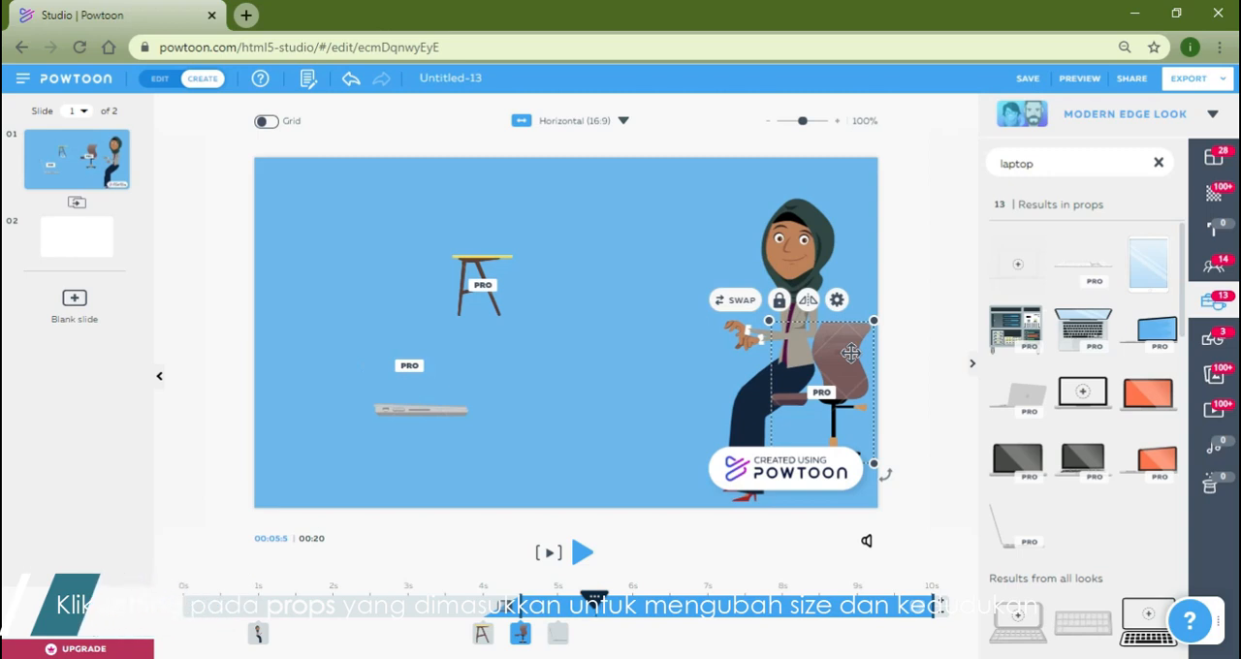
left_click_drag(875, 319, 838, 338)
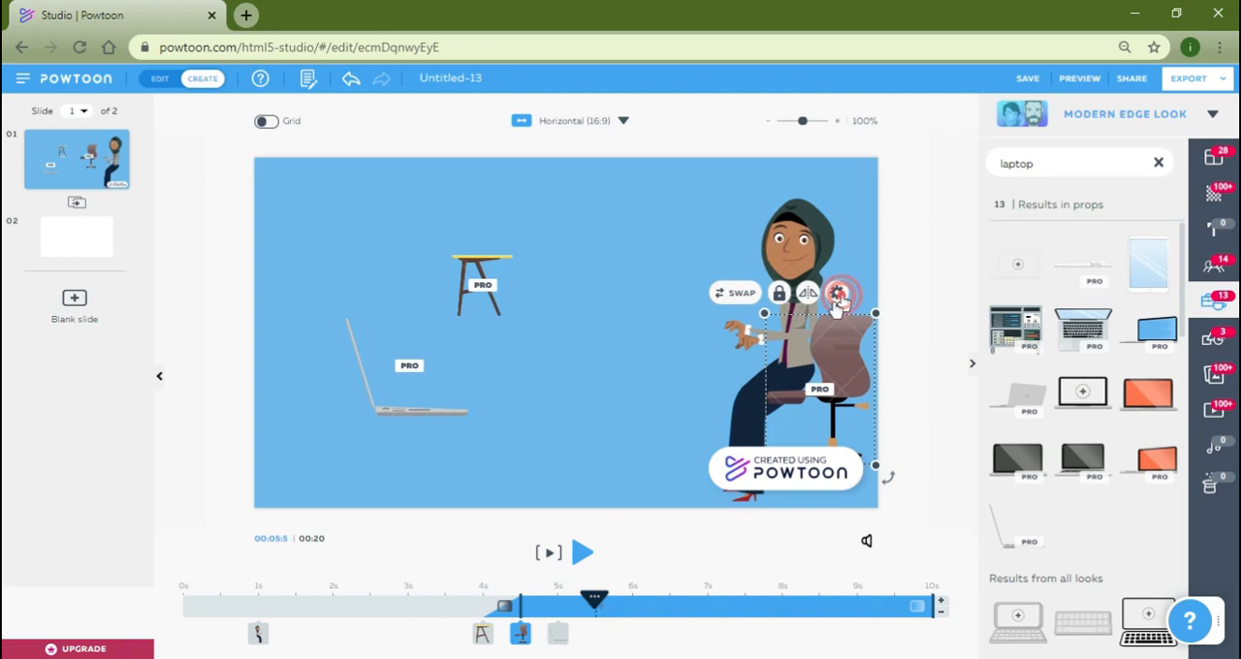
left_click(836, 292)
left_click(665, 521)
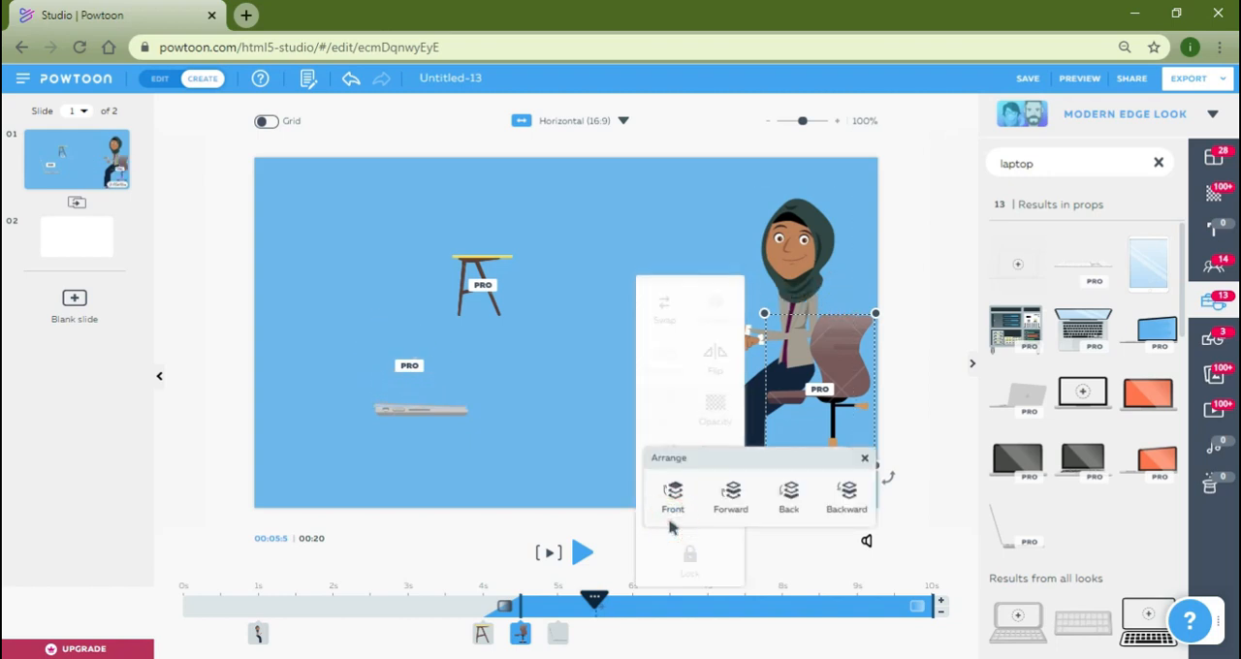
left_click(788, 504)
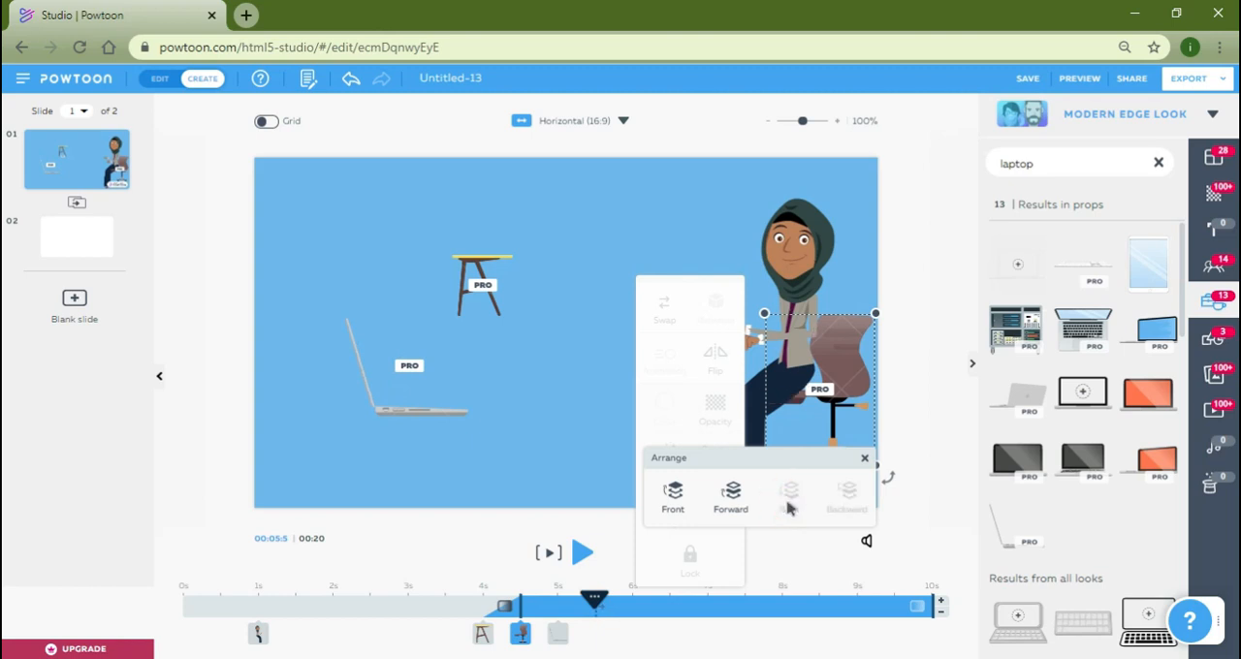
left_click(746, 368)
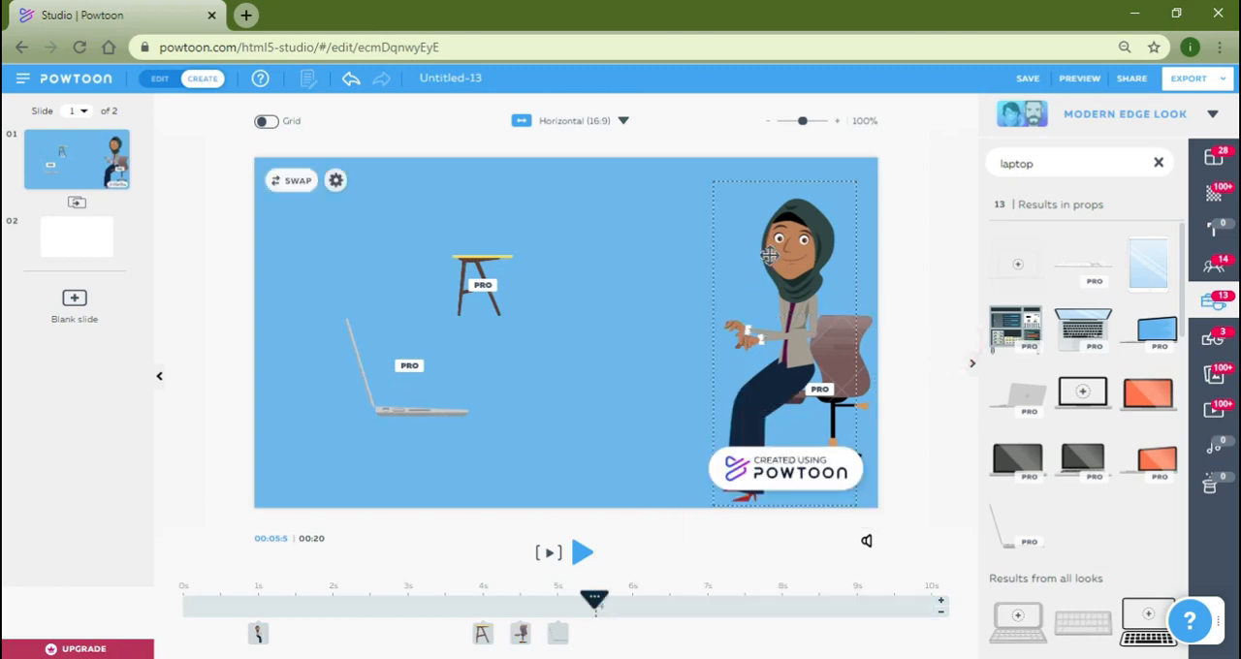
Move the character slightly right and down so she sits on the office chair.
left_click_drag(795, 284, 821, 293)
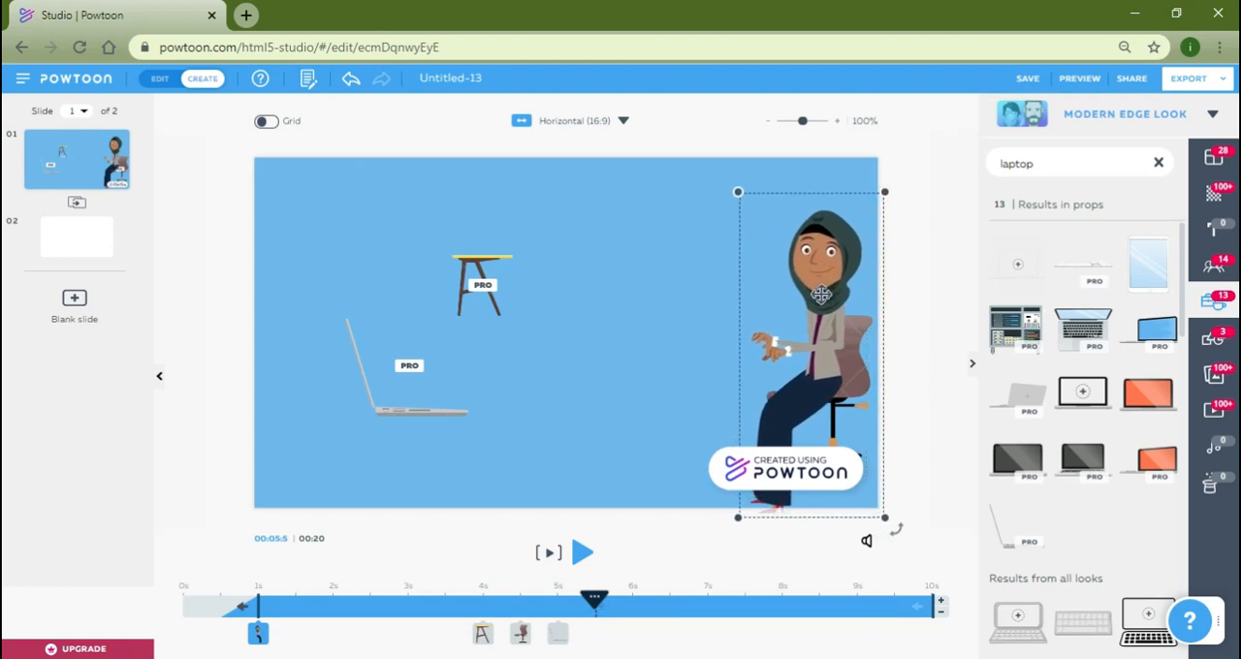
left_click(928, 297)
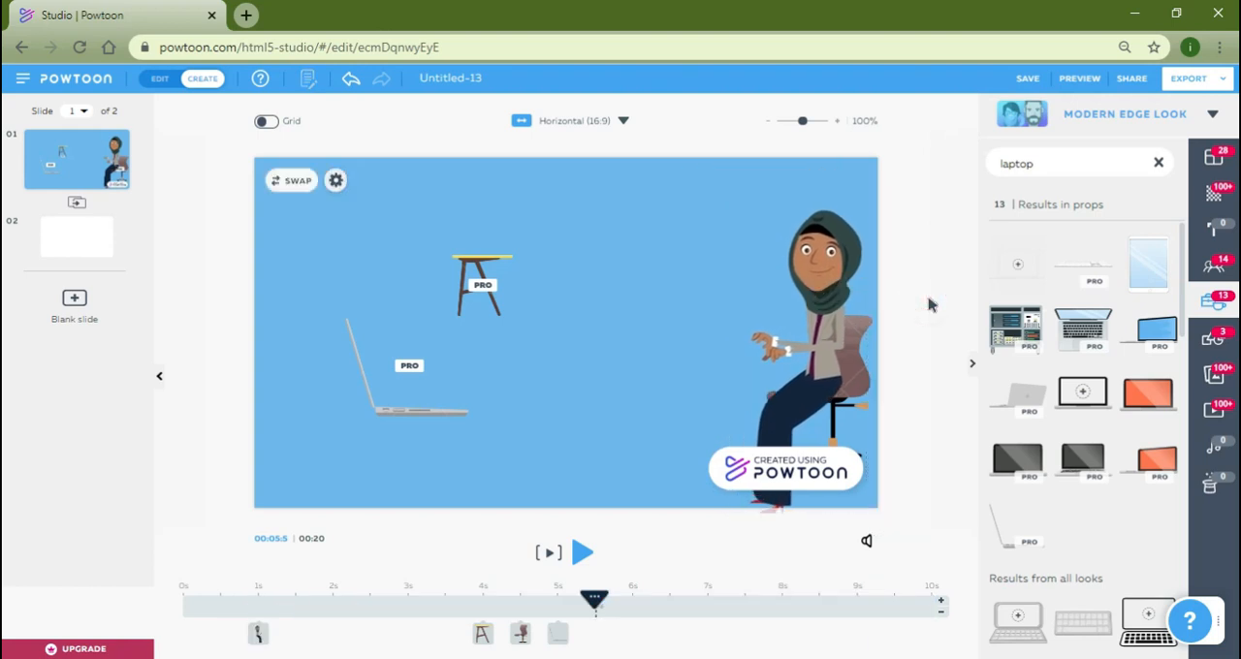
Move the table in front of the seated character, enlarge it, and place the slightly reduced laptop on the tabletop.
left_click_drag(508, 256, 743, 337)
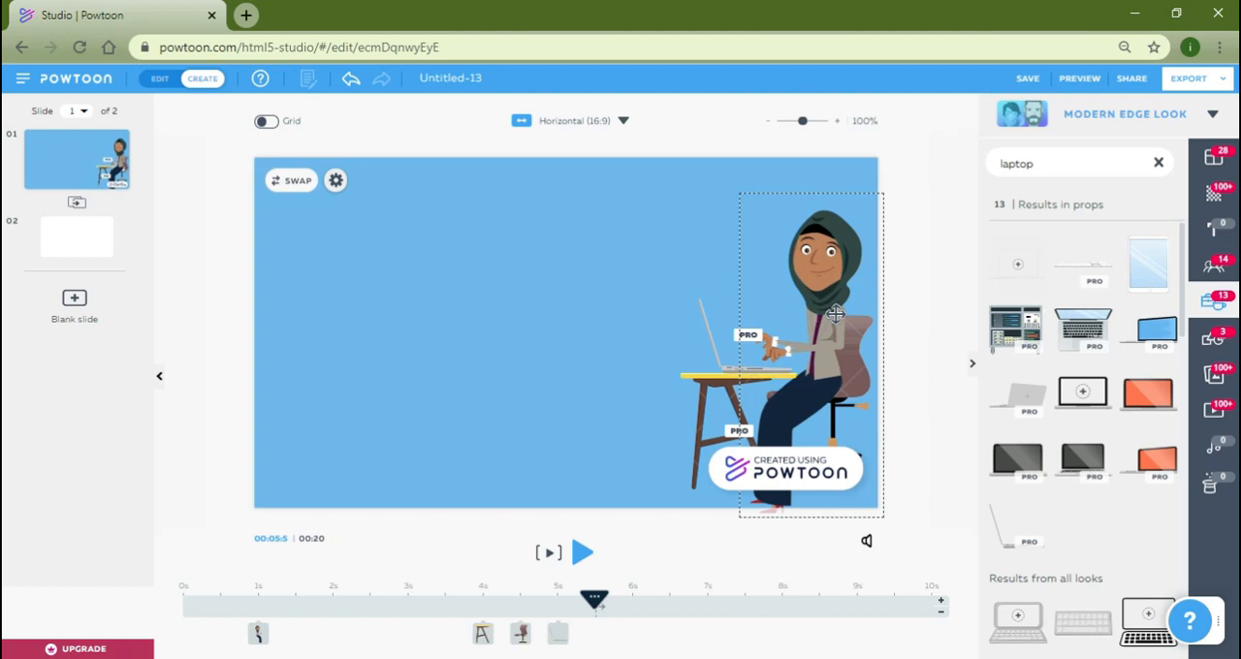
left_click(919, 266)
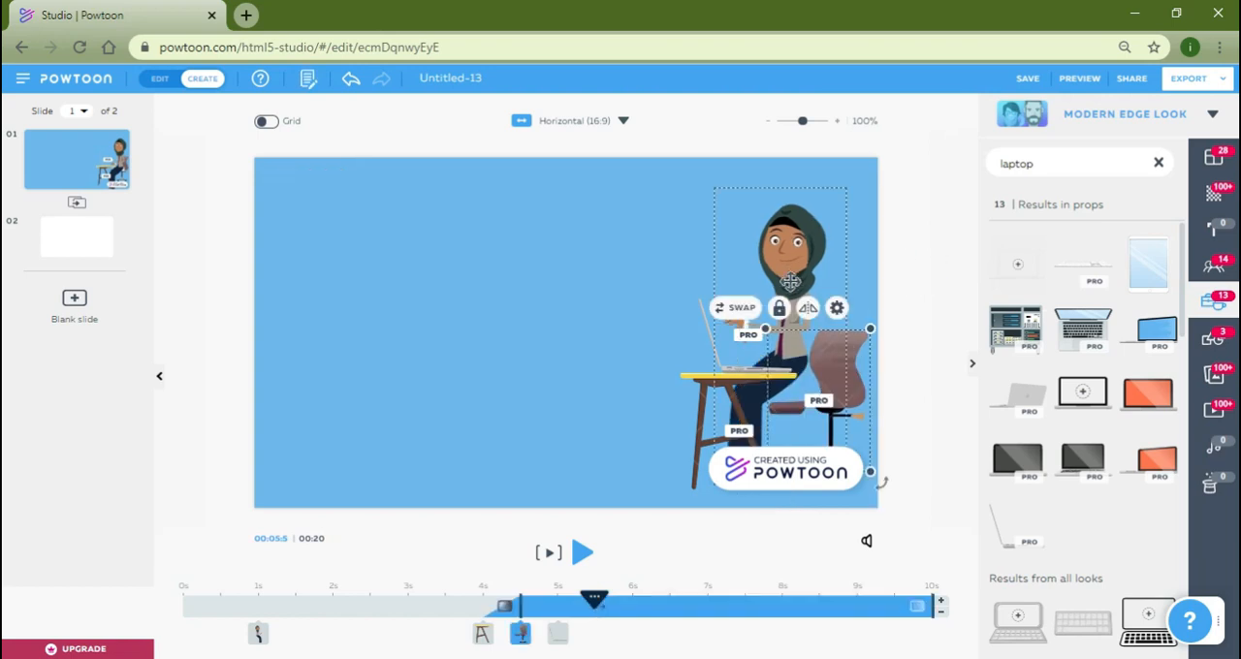
Reposition the character on the office chair and shrink her slightly so her hands line up with the laptop keyboard.
left_click(818, 298)
left_click_drag(812, 300, 819, 312)
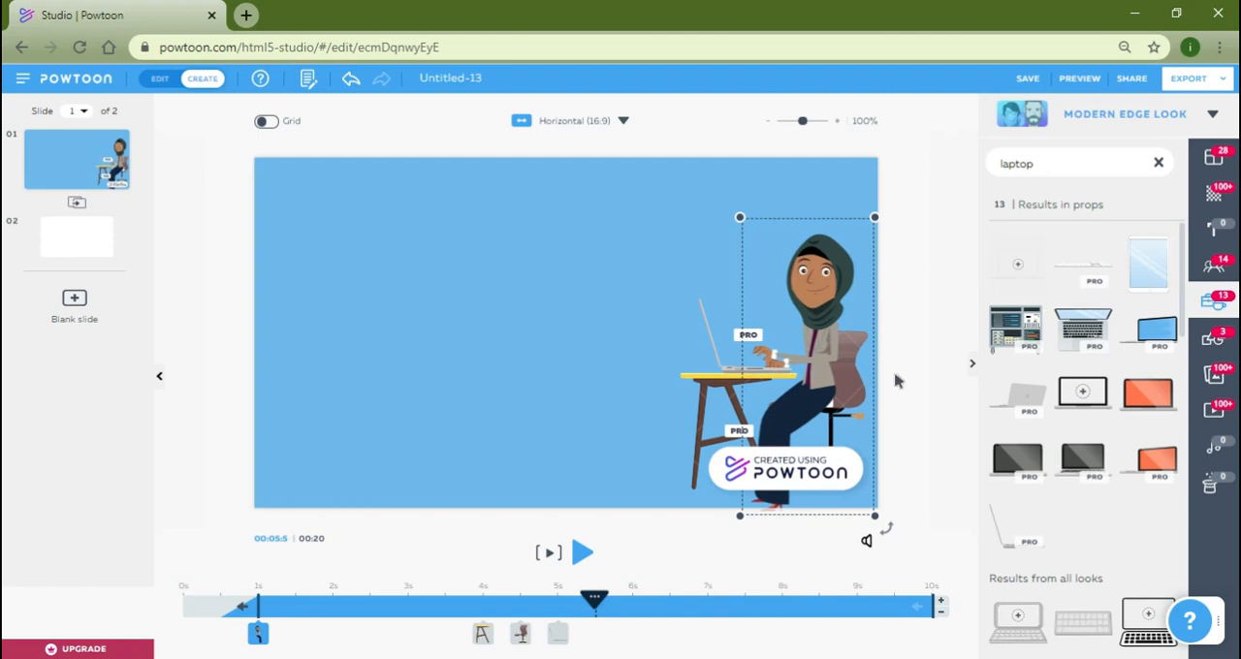
left_click(736, 220)
left_click_drag(734, 229, 735, 233)
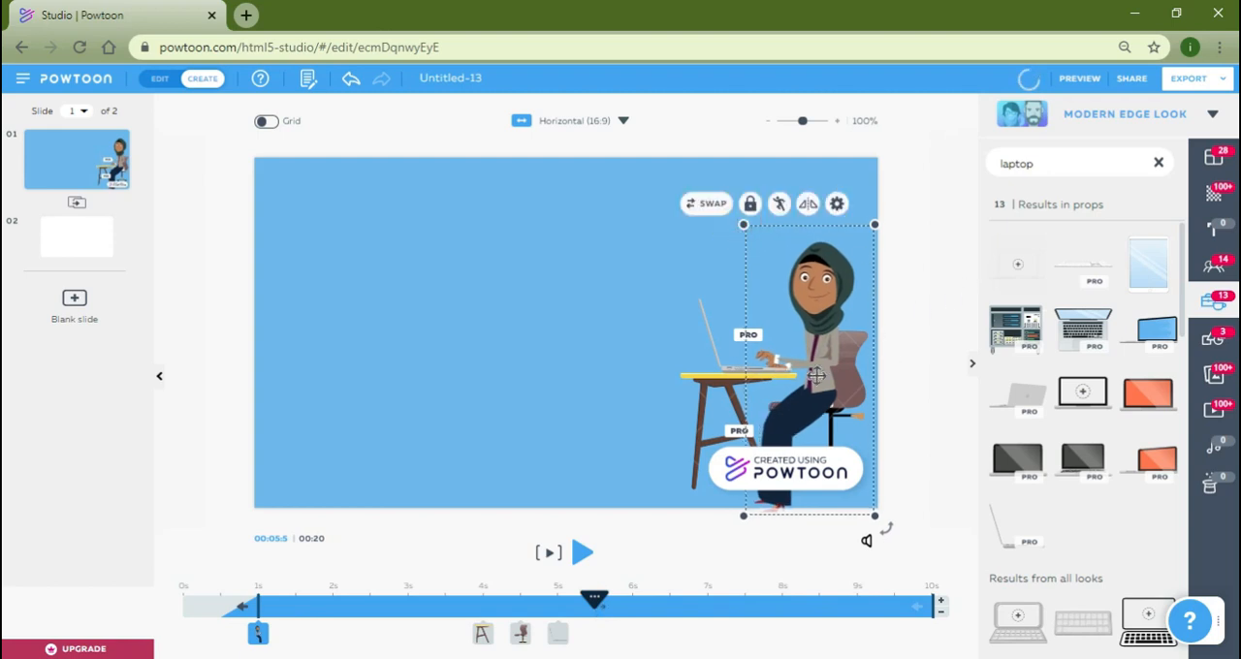
left_click(888, 379)
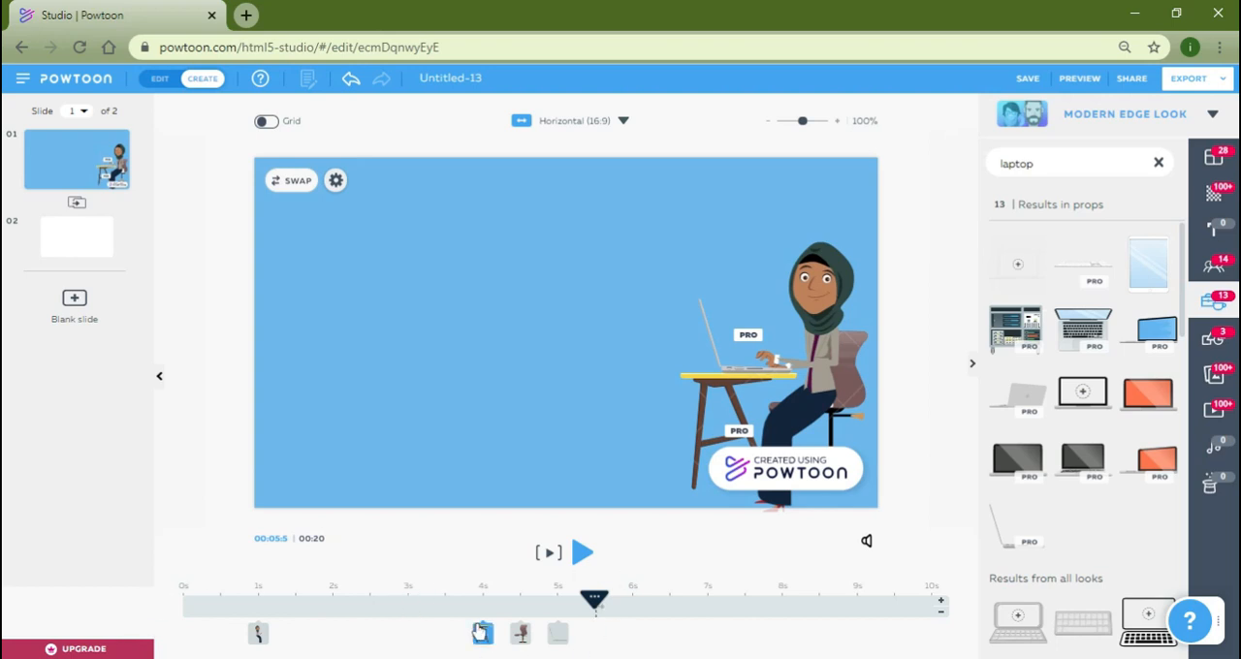
Play the slide to check how the props and the character appear.
mouse_move(482, 633)
left_click(930, 573)
left_click(547, 555)
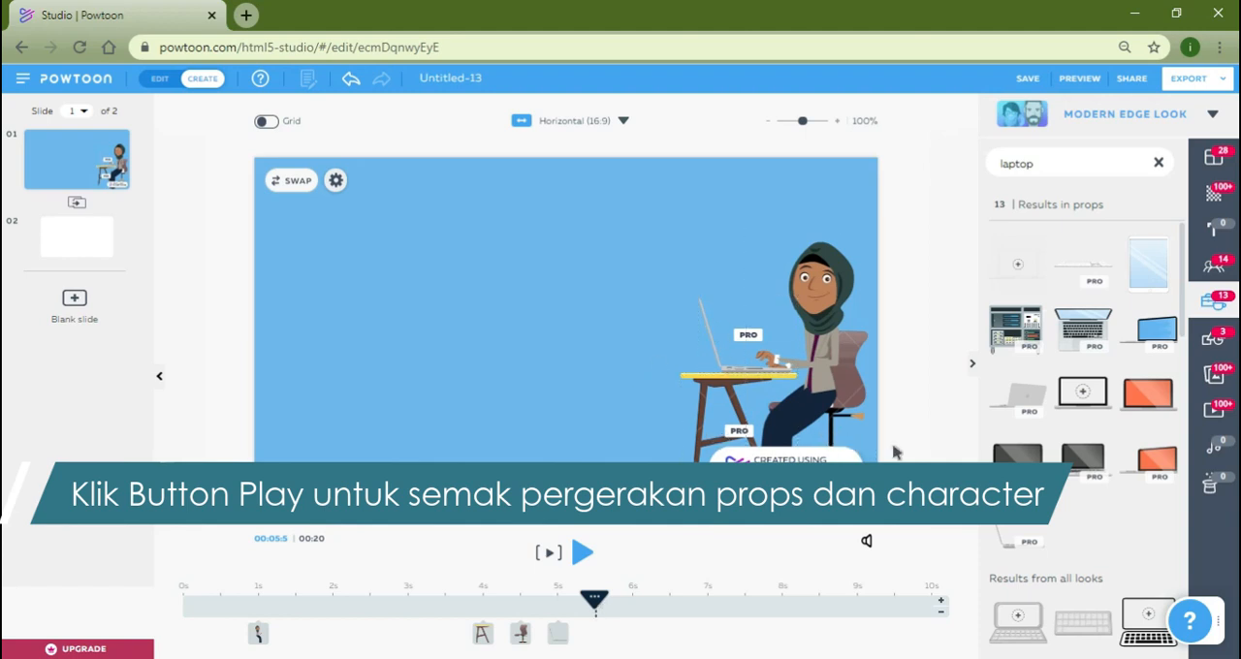
left_click(805, 407)
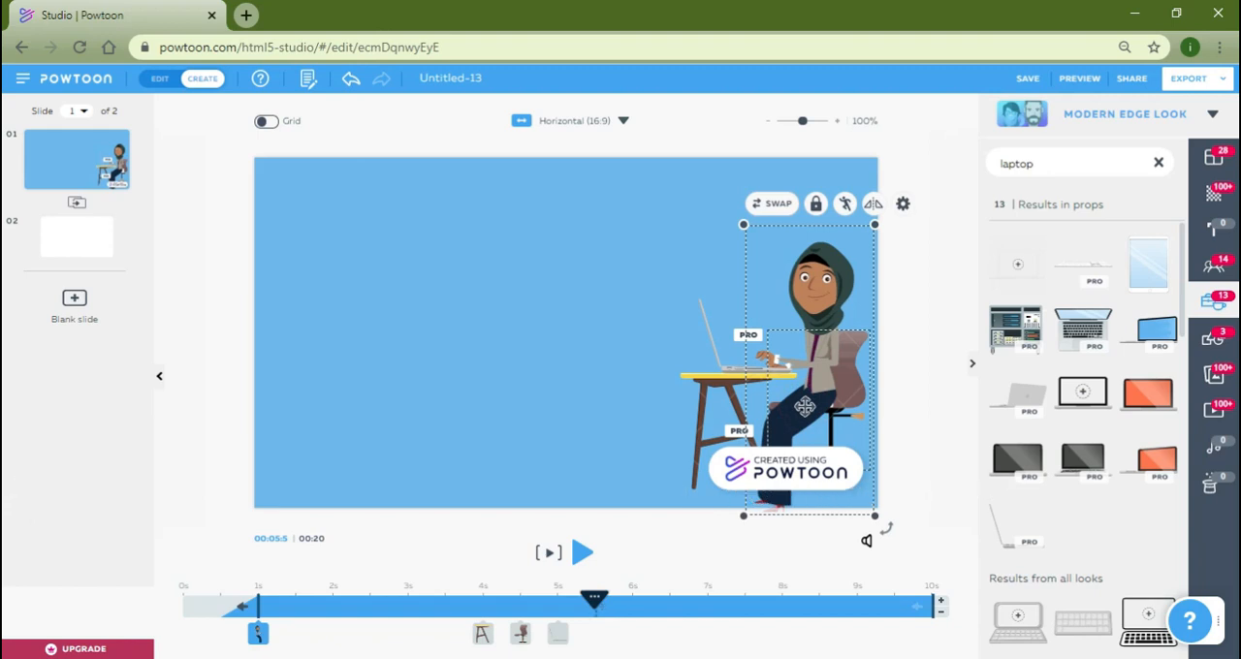
left_click(918, 454)
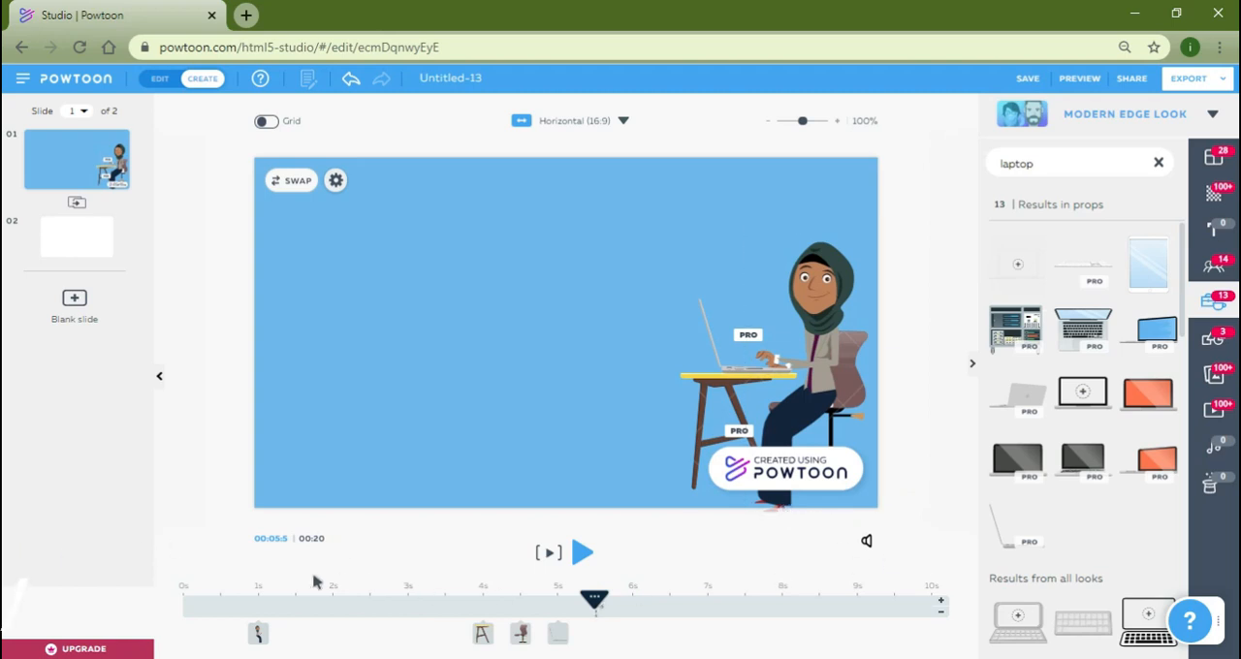
Set the character to enter at 2 s on the timeline and the table, chair and laptop to start at 0 s.
left_click(259, 640)
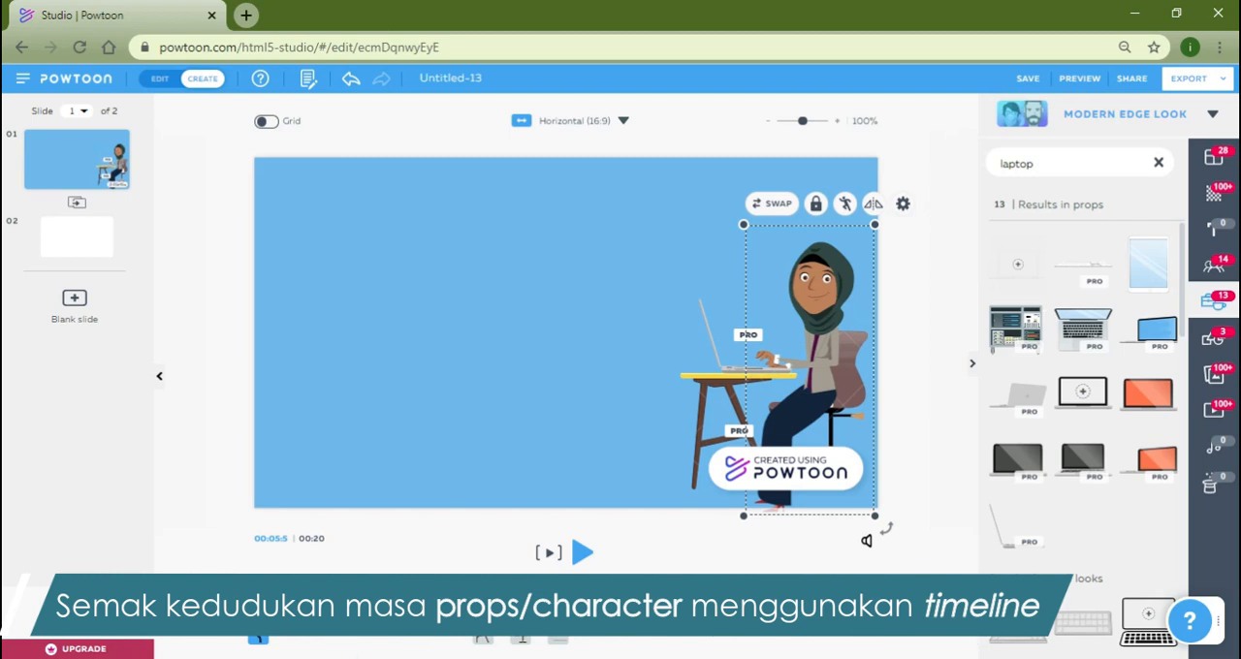
left_click_drag(258, 641, 334, 641)
left_click(482, 641)
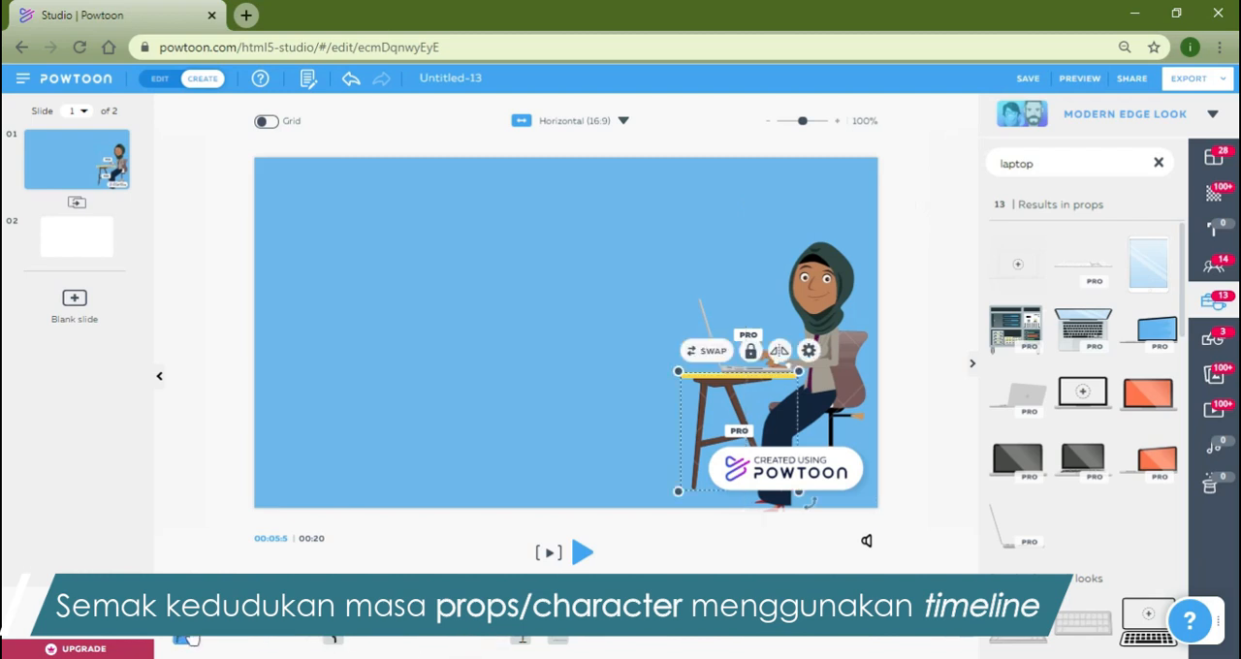
left_click(523, 643)
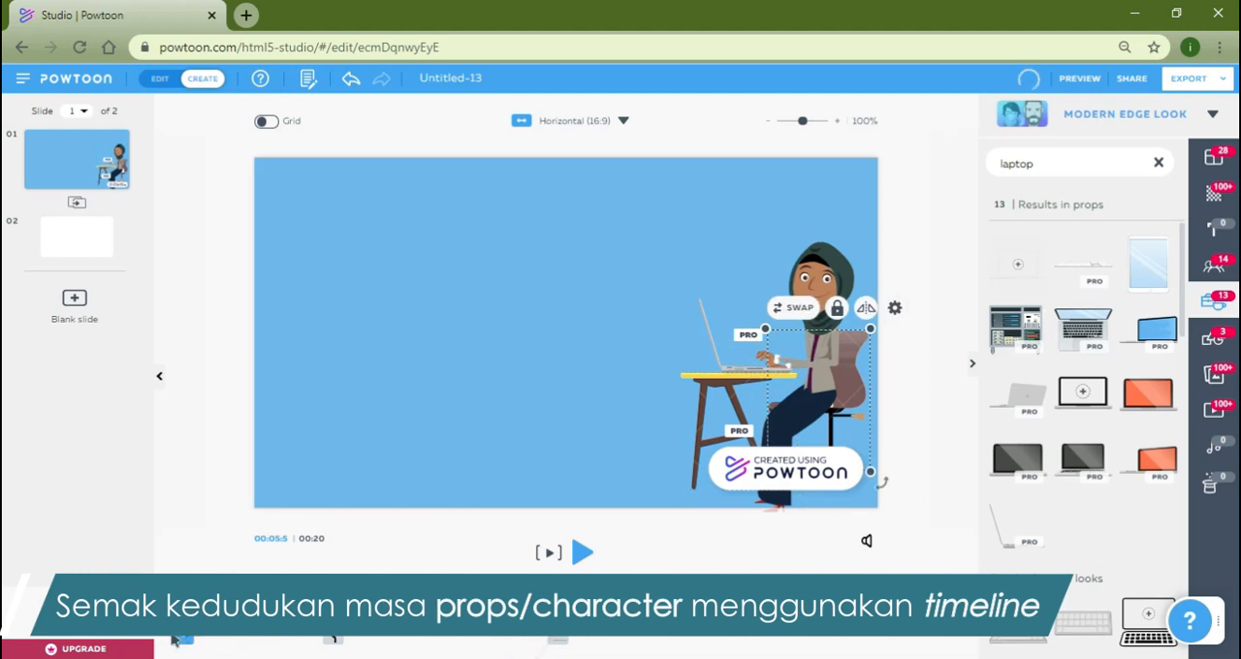
left_click(558, 643)
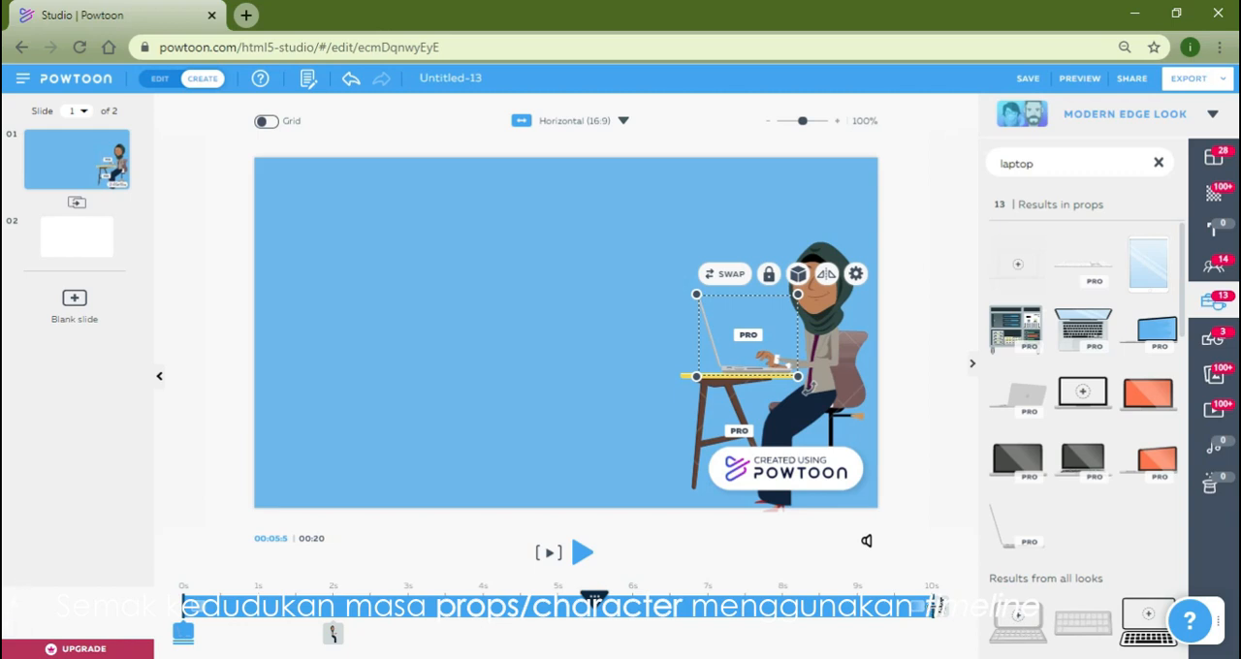
left_click(921, 505)
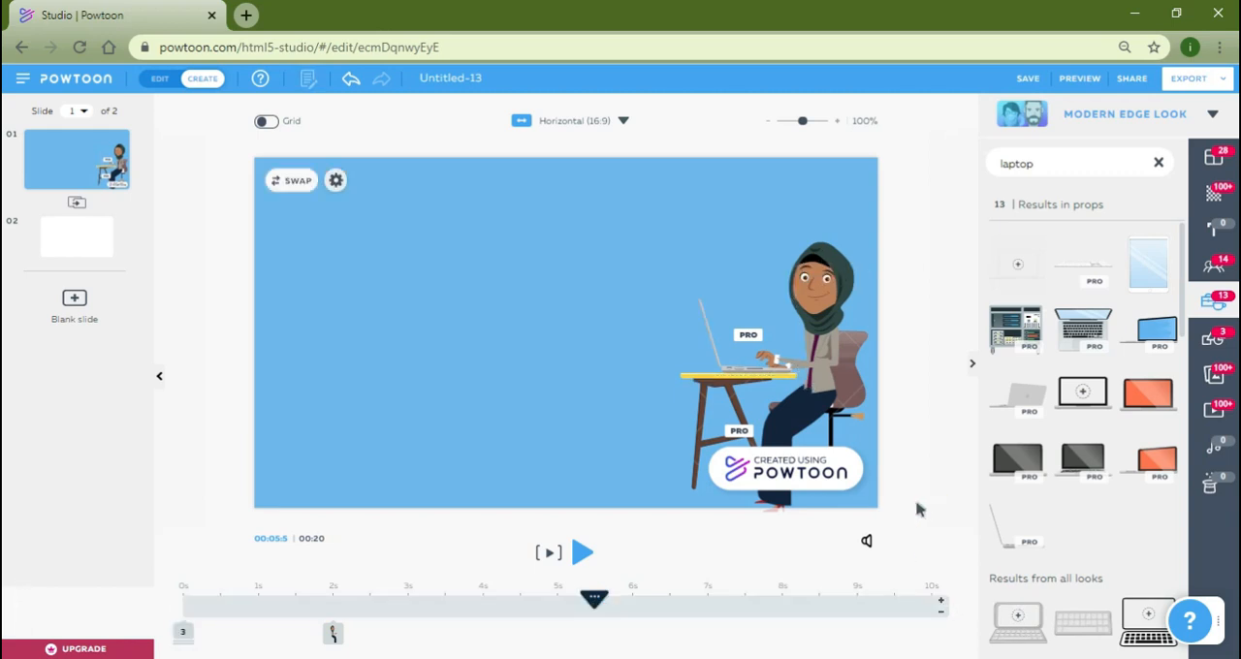
Play the slide to review the changed entrance timing and the laptop's motion, then stop playback.
left_click(548, 556)
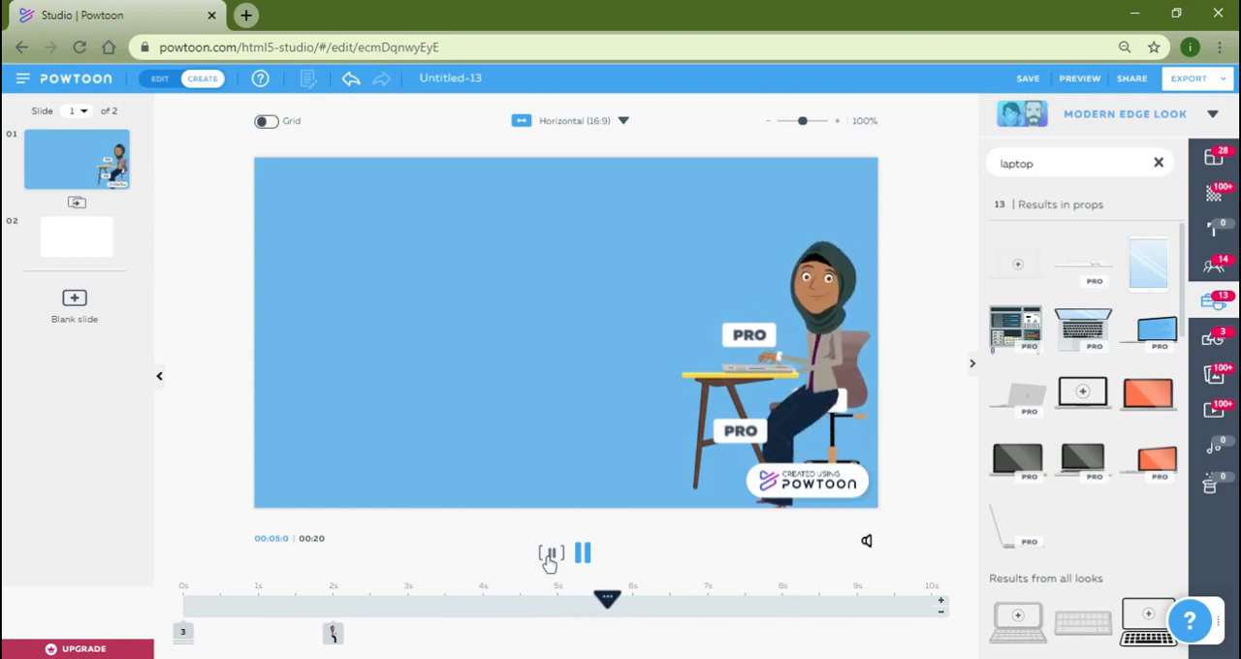
left_click(547, 555)
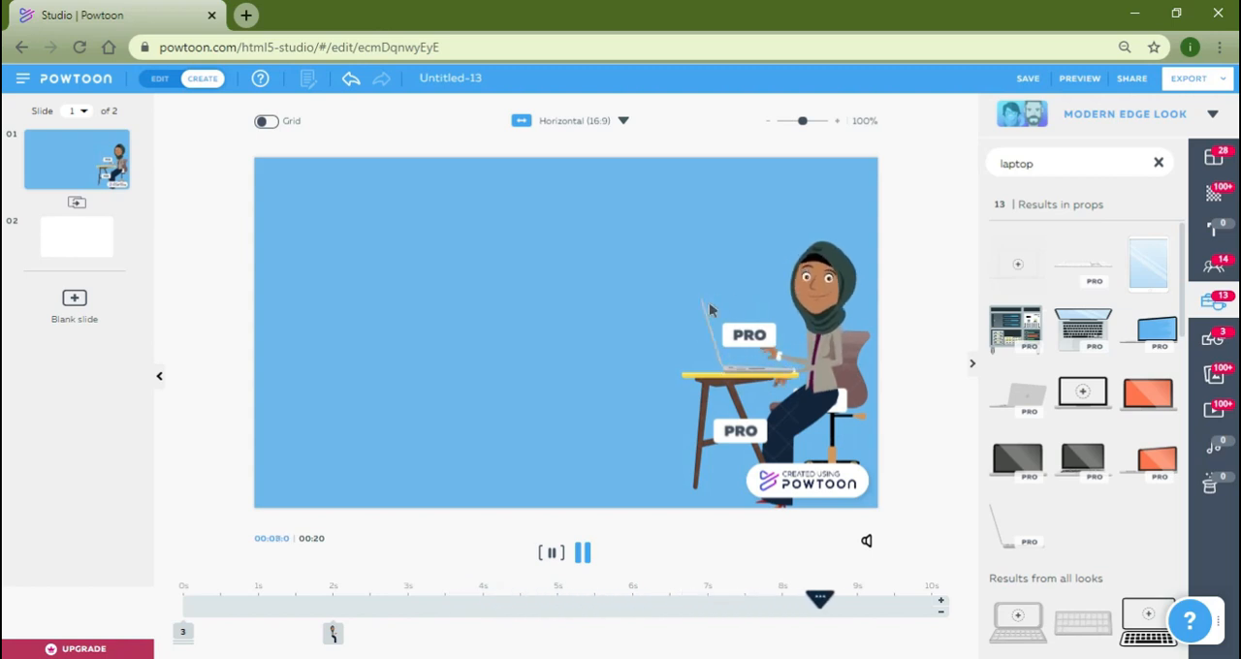
left_click(710, 306)
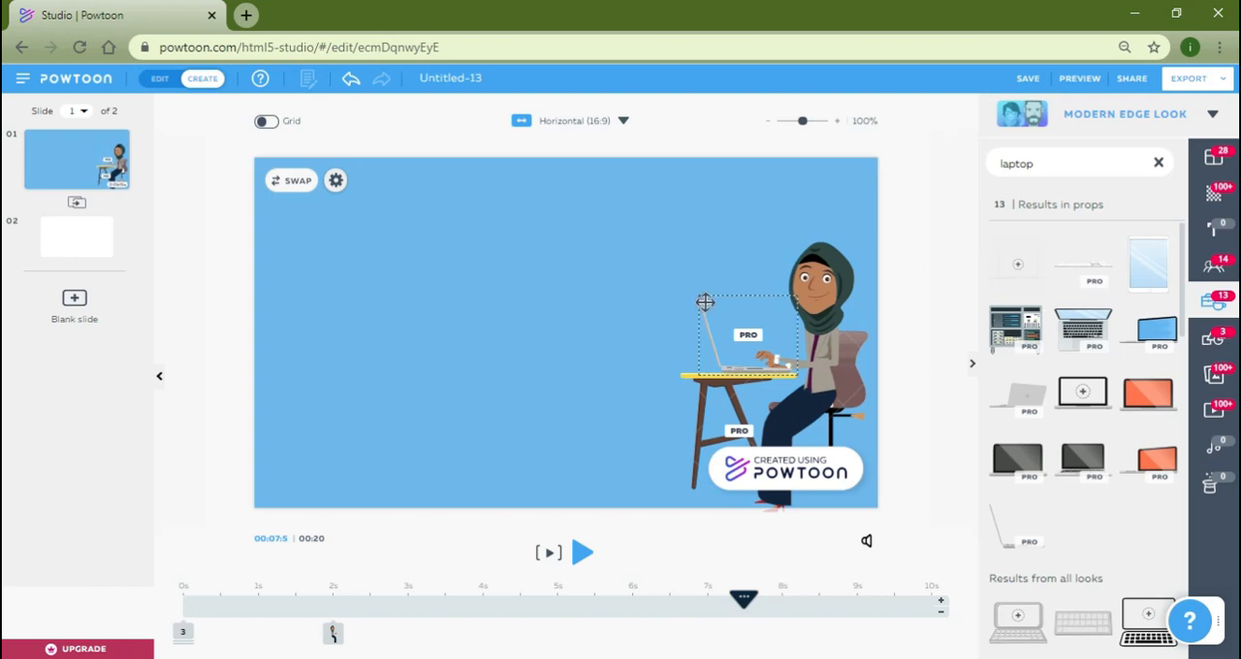
Set the laptop's loop animation to No Animation and replay the slide.
left_click(703, 297)
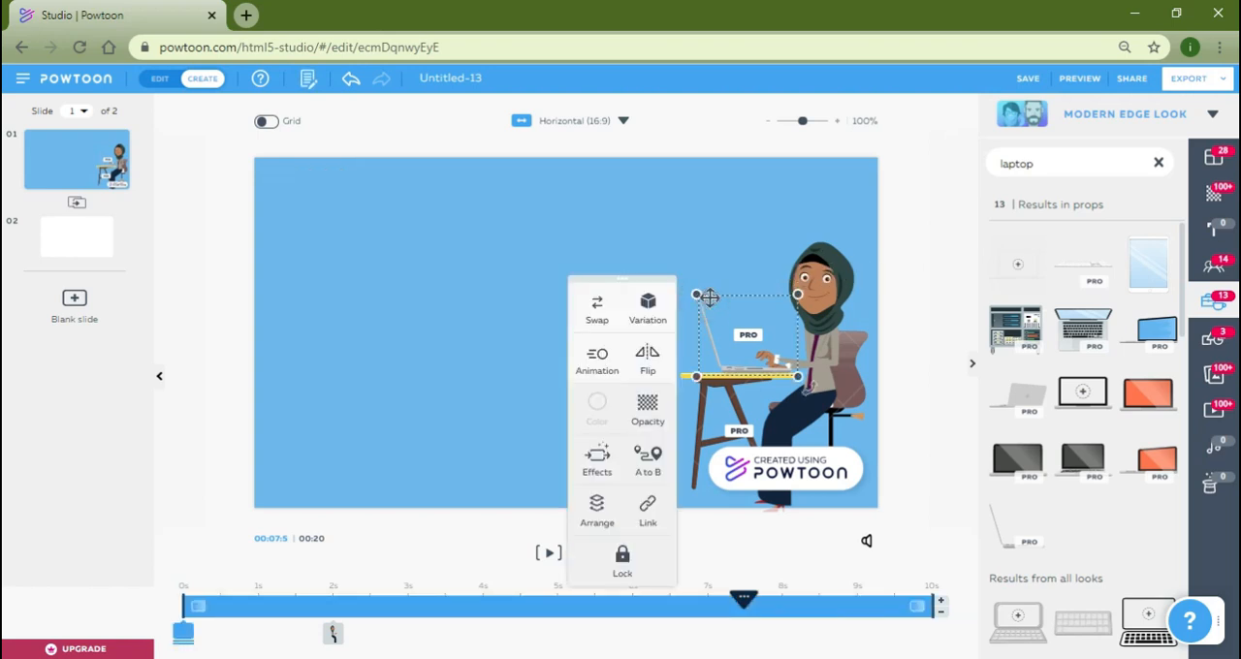
left_click(693, 293)
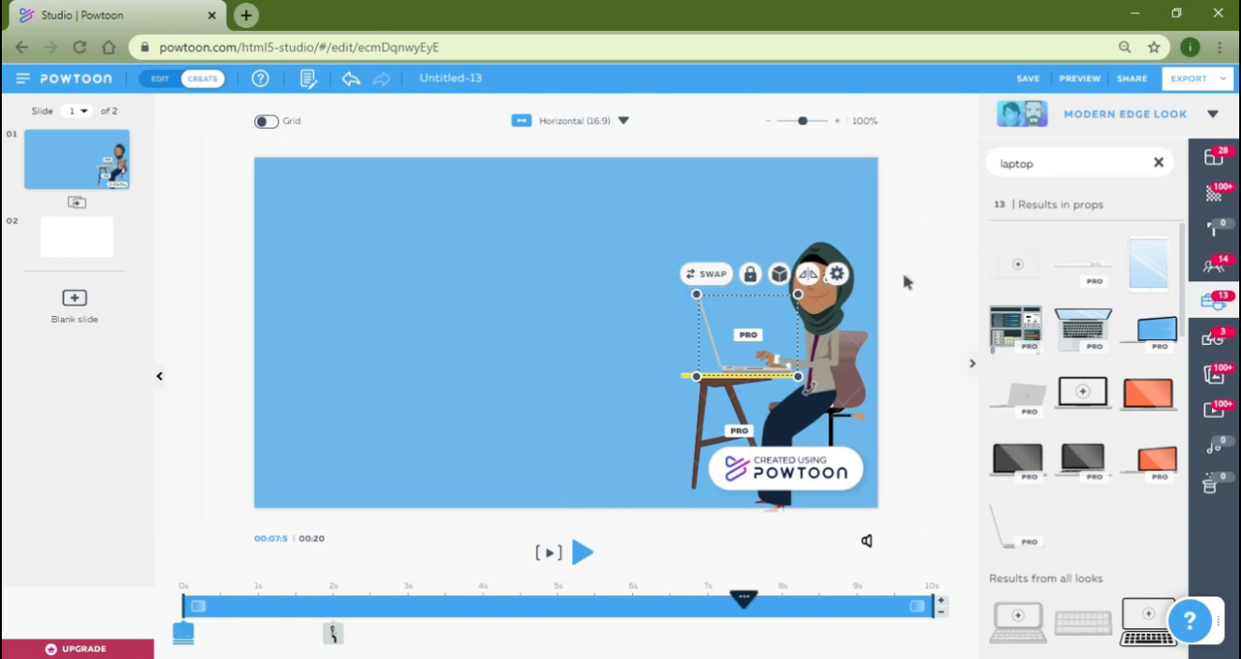
left_click(838, 276)
left_click(599, 361)
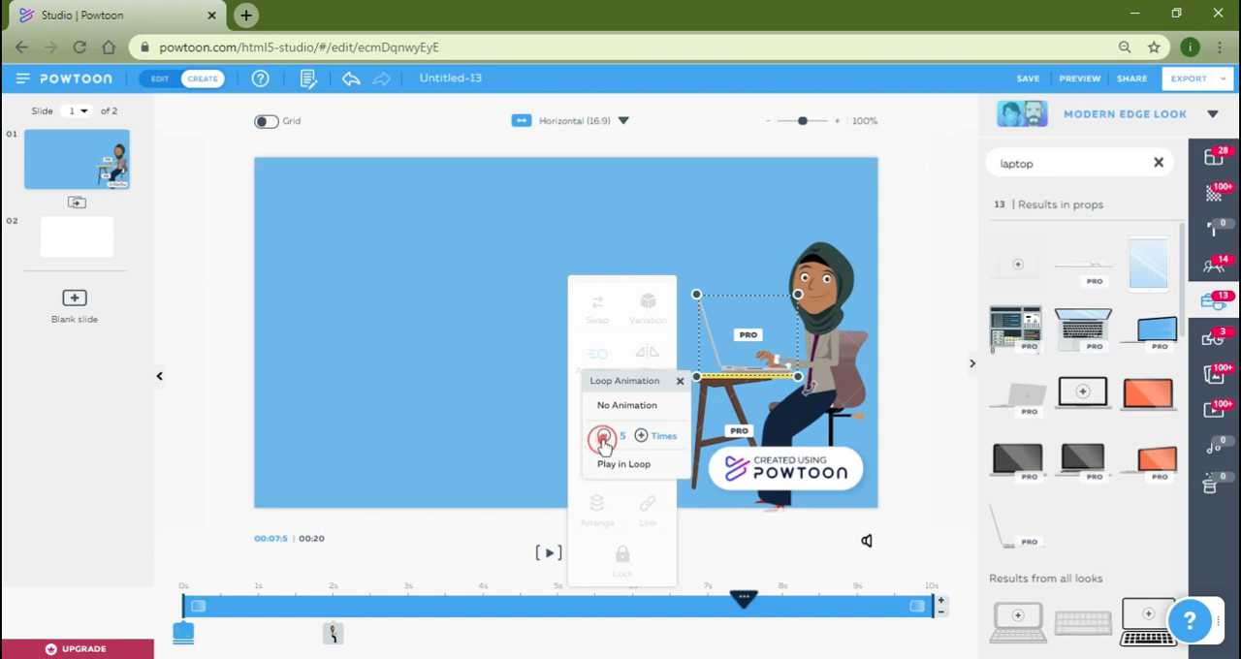
left_click(611, 406)
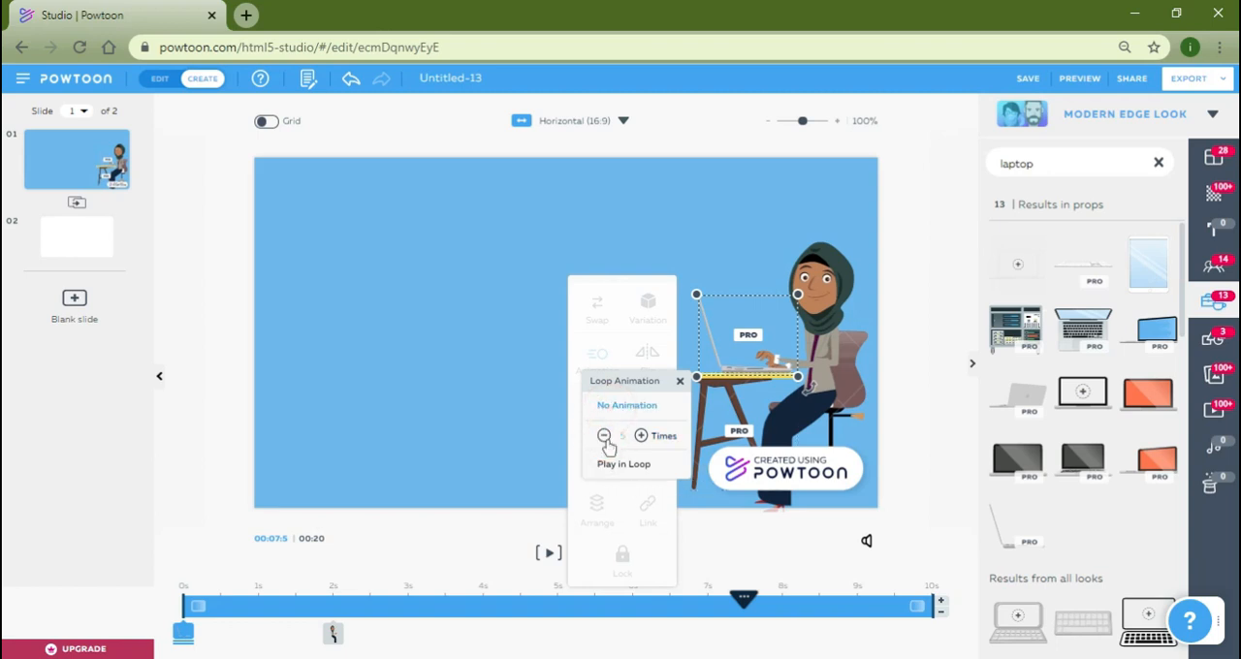
left_click(923, 412)
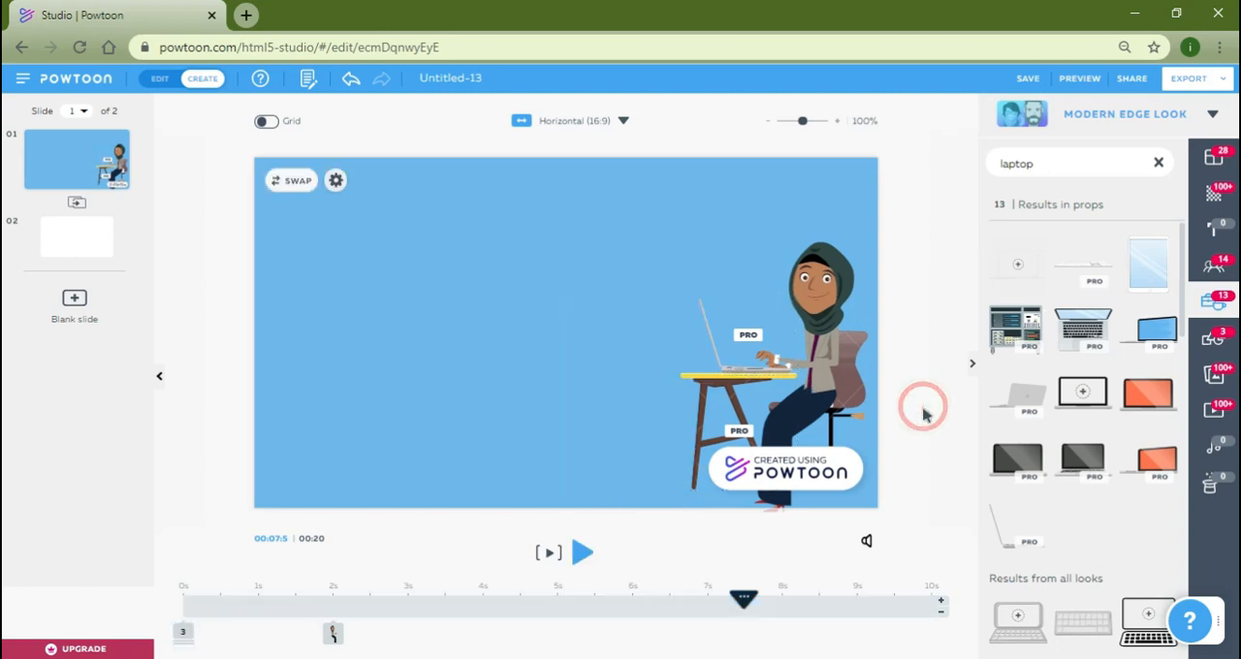
left_click(551, 554)
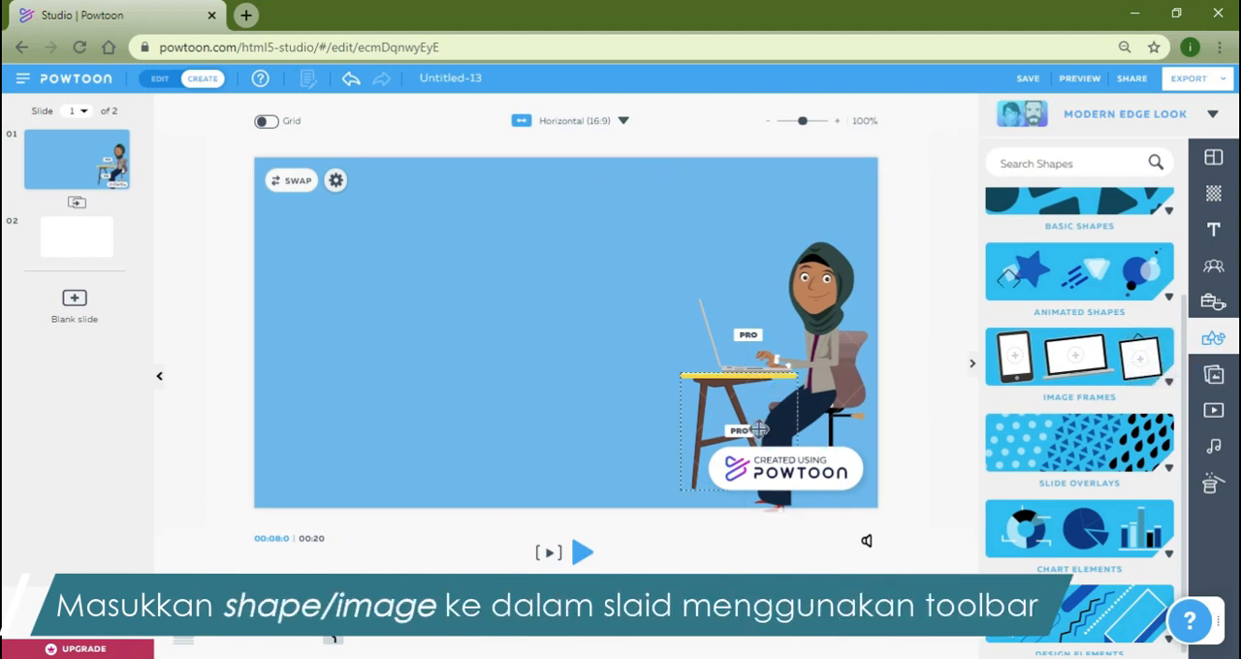
Look through the categories of the shapes library, including Basic Shapes.
left_click(1223, 342)
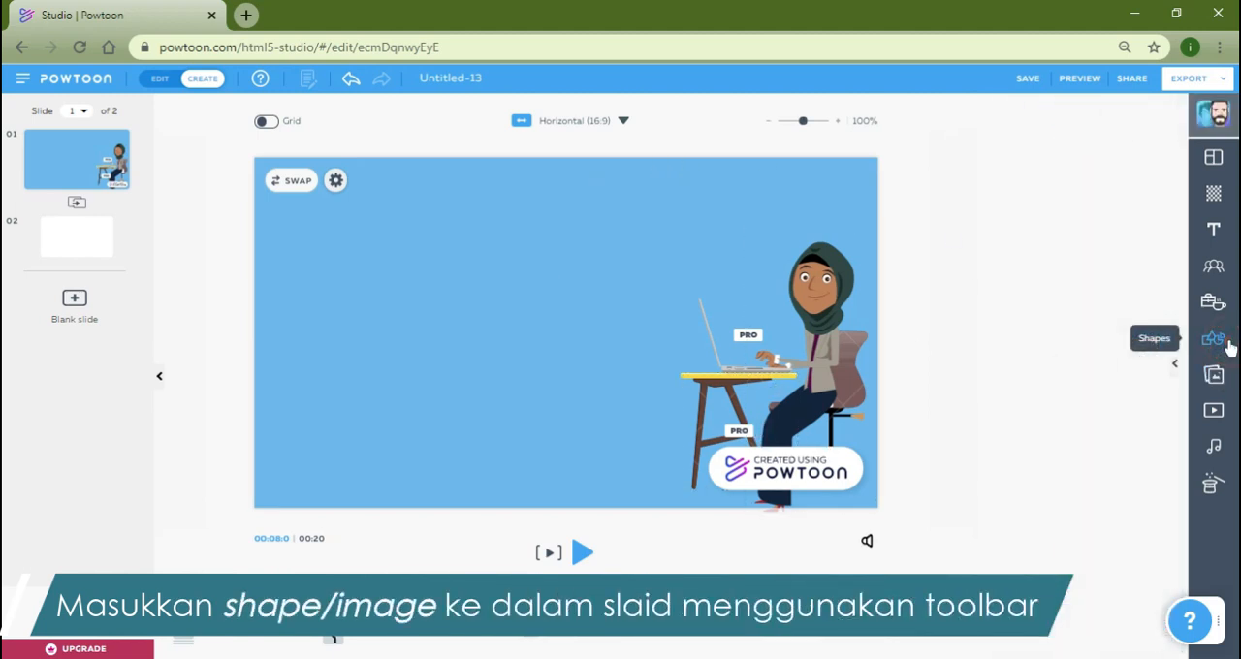
left_click(1226, 344)
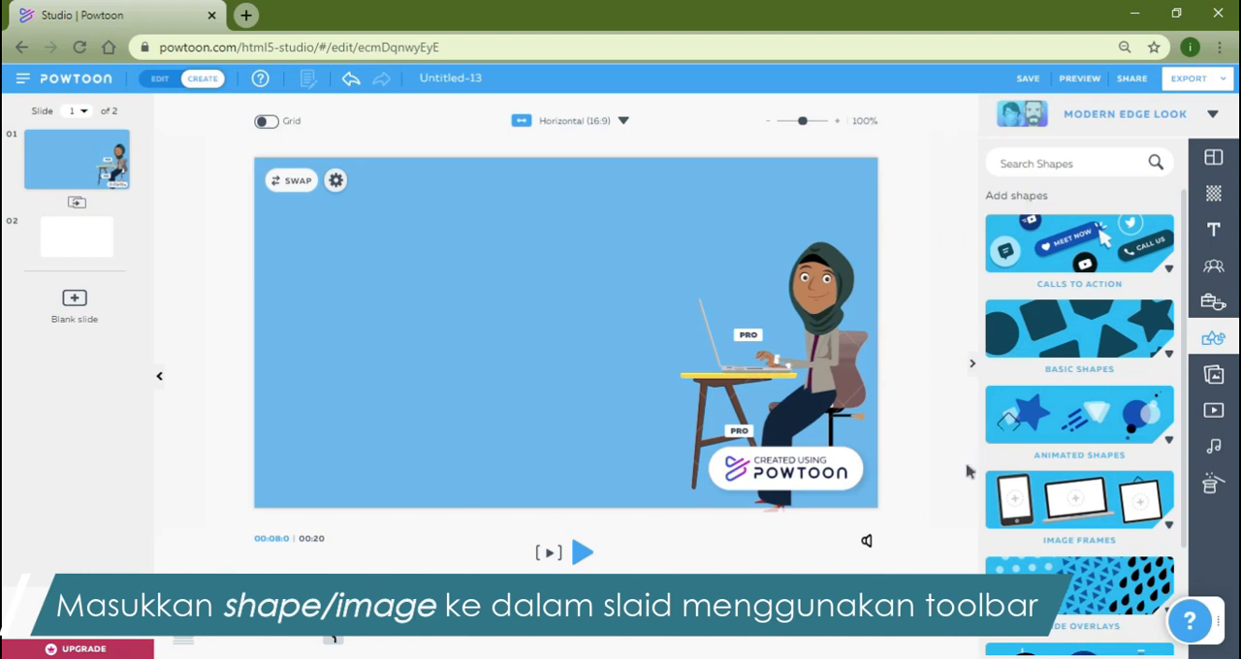
scroll(1094, 545, "down", 2)
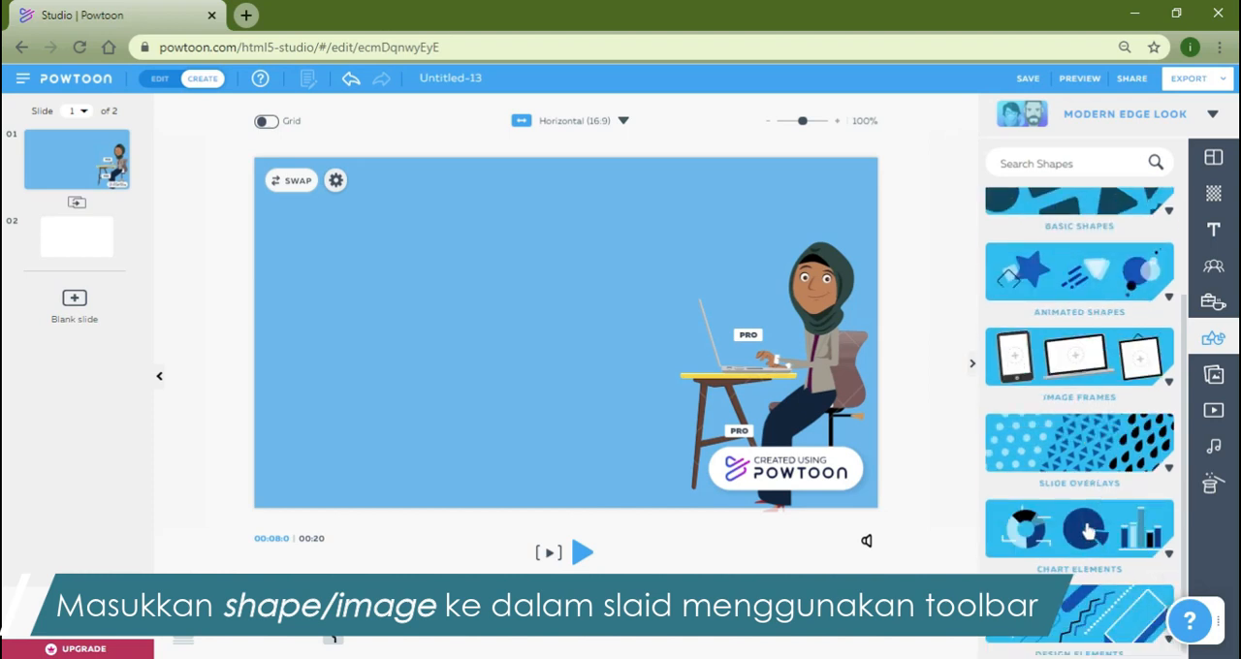
scroll(1087, 530, "up", 2)
left_click(1081, 318)
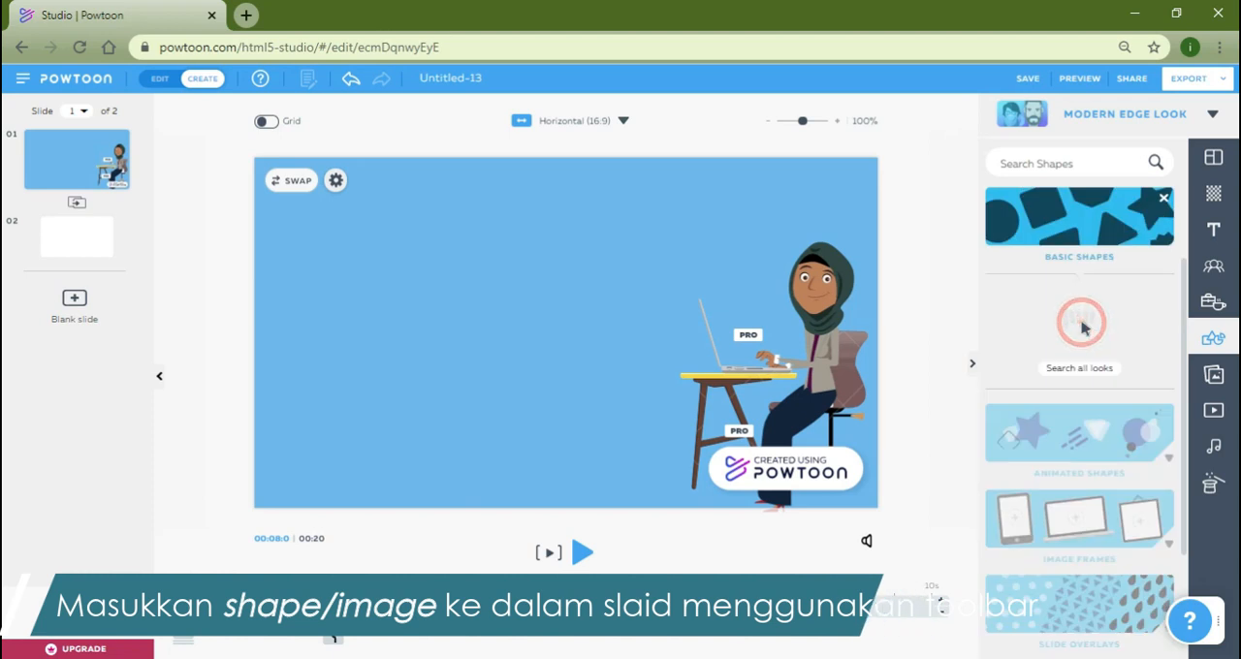
scroll(1132, 387, "down", 10)
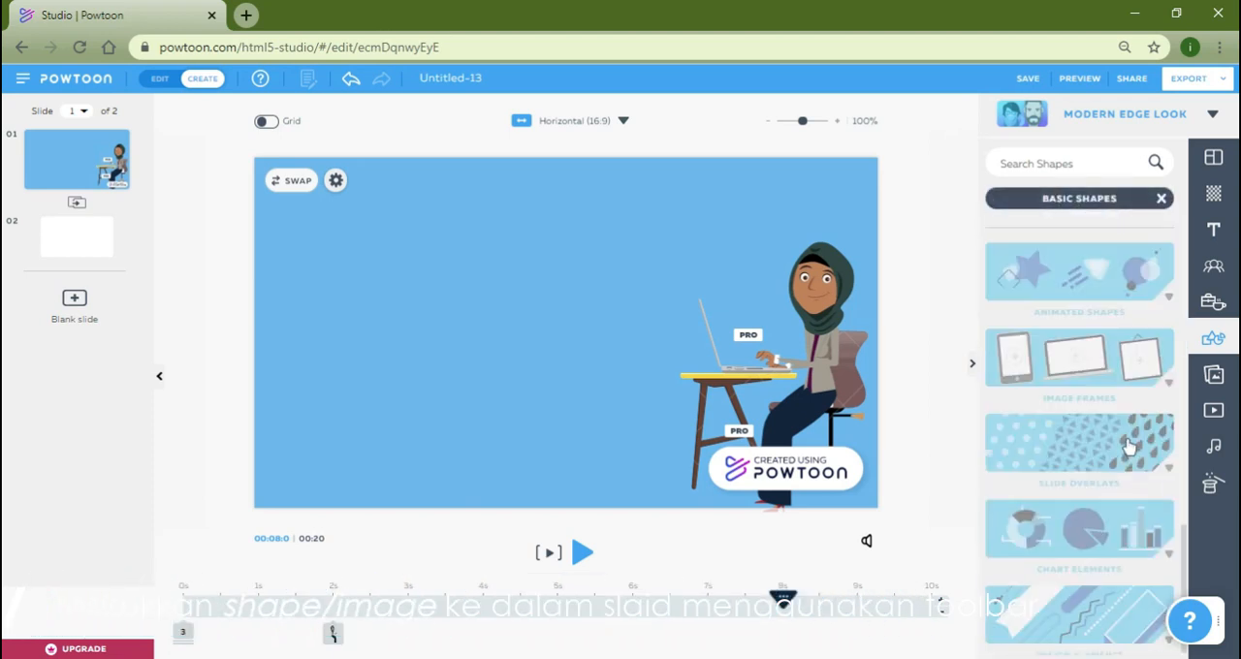
Add the dark blue staircase from Animated Shapes and place it in the slide's lower-left corner.
left_click(1122, 286)
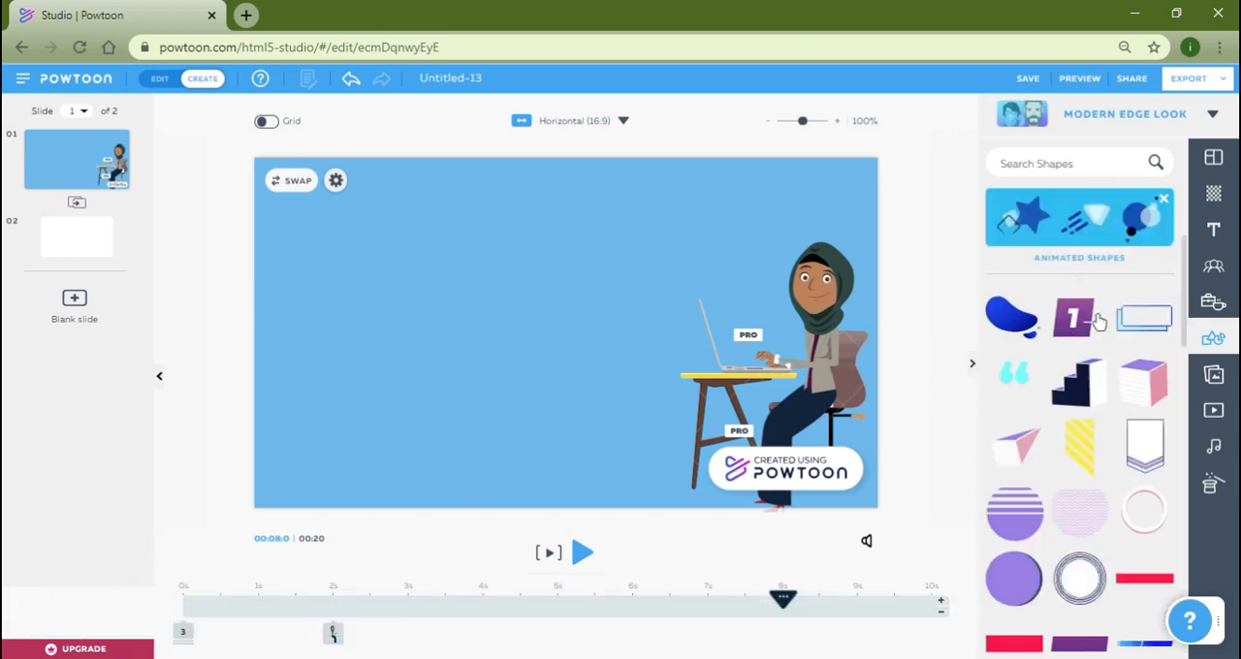
mouse_move(1078, 329)
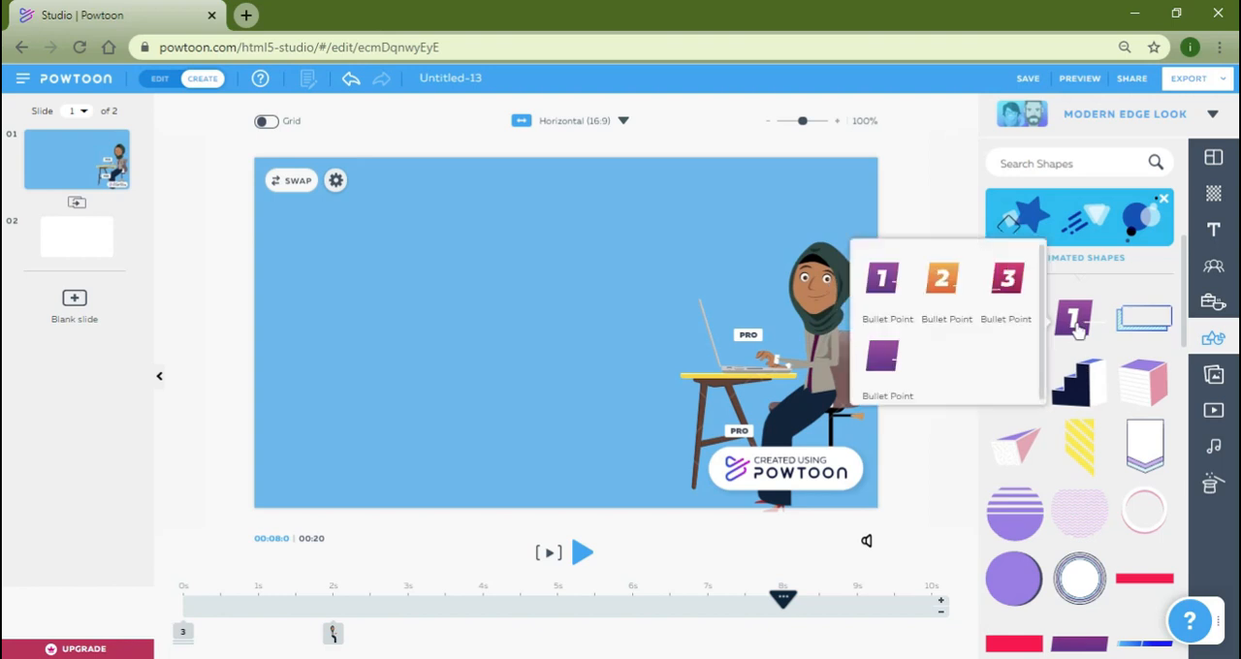
left_click(1079, 374)
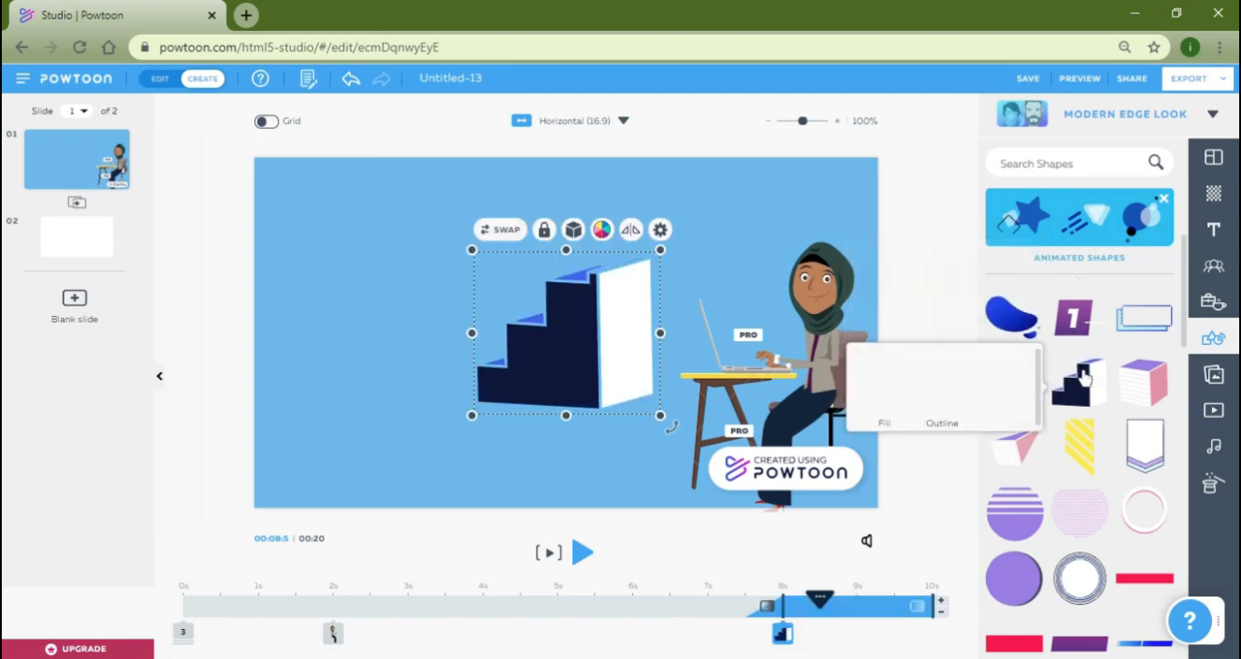
left_click_drag(610, 257, 394, 359)
left_click(516, 306)
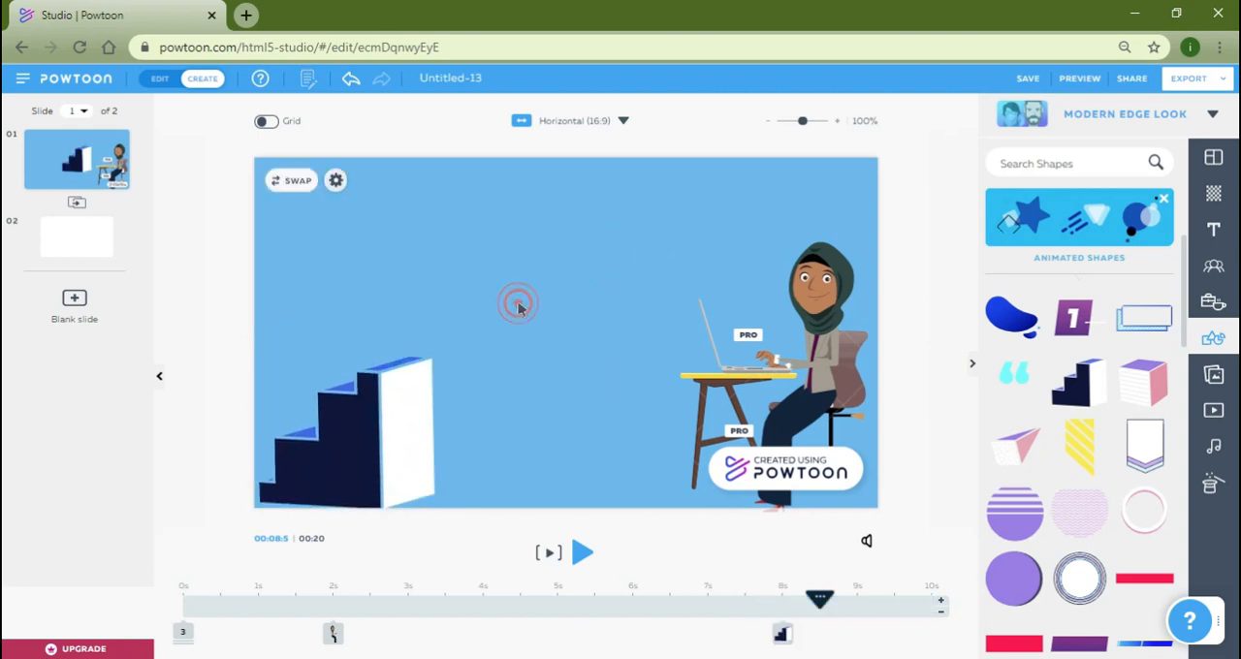
left_click(394, 431)
left_click(505, 315)
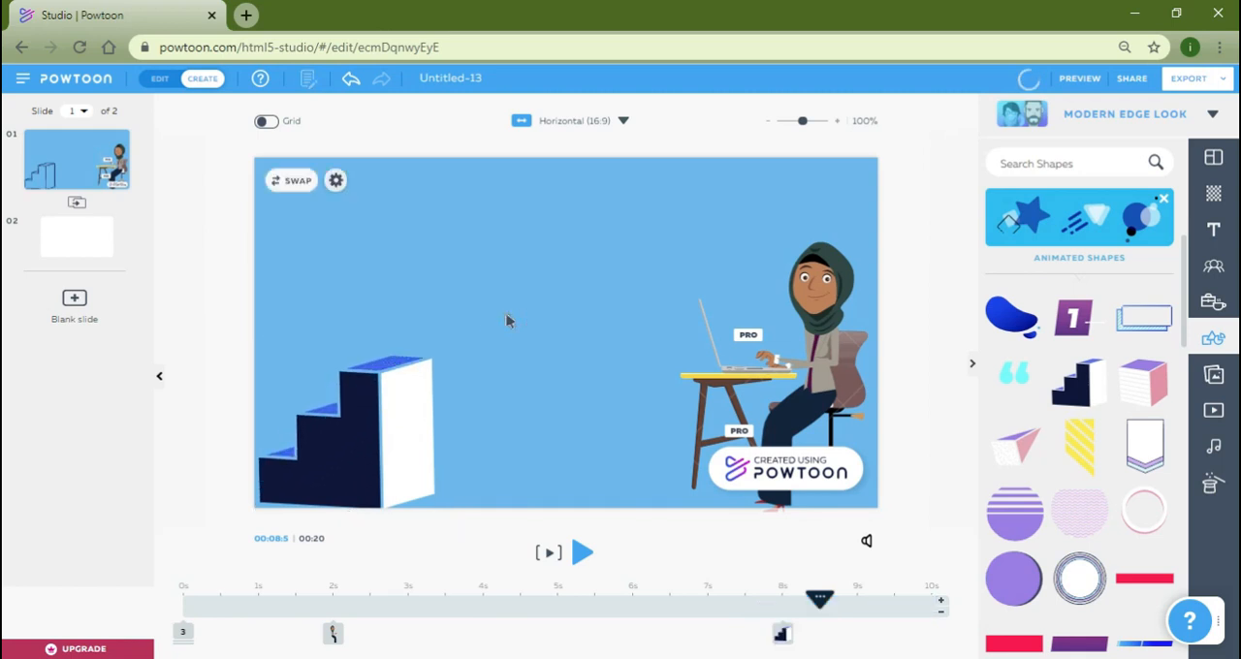
Open the staircase's settings to examine its available options, and deselect the staircase.
left_click(417, 407)
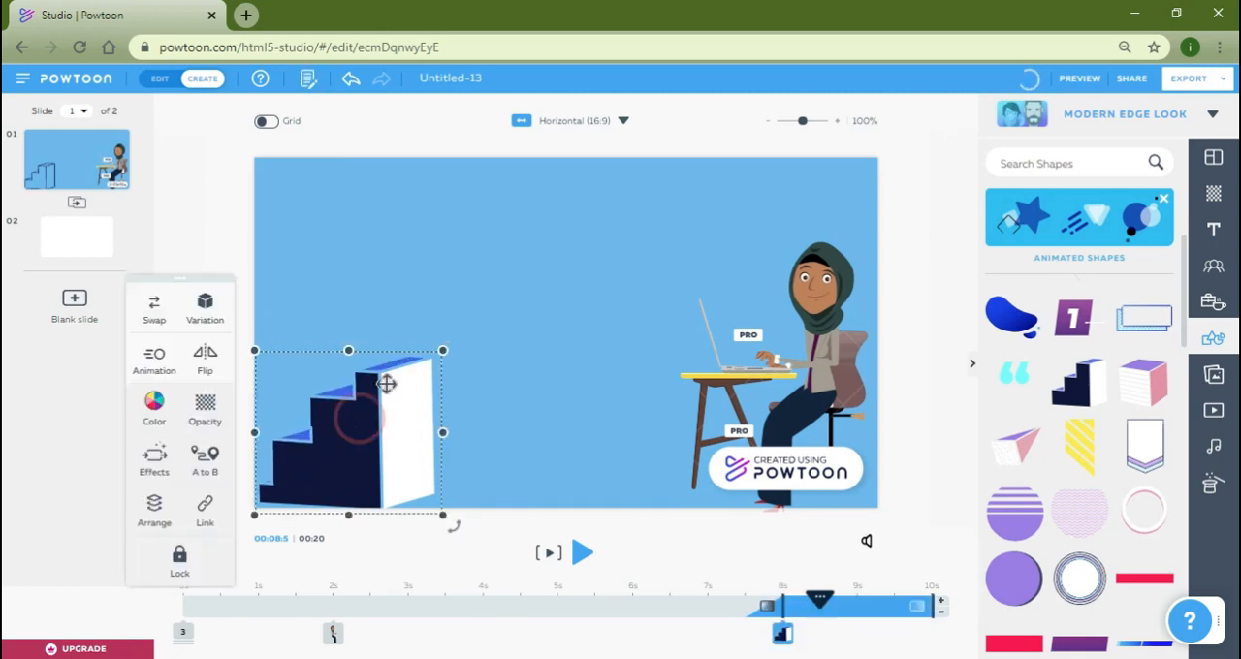
left_click(441, 349)
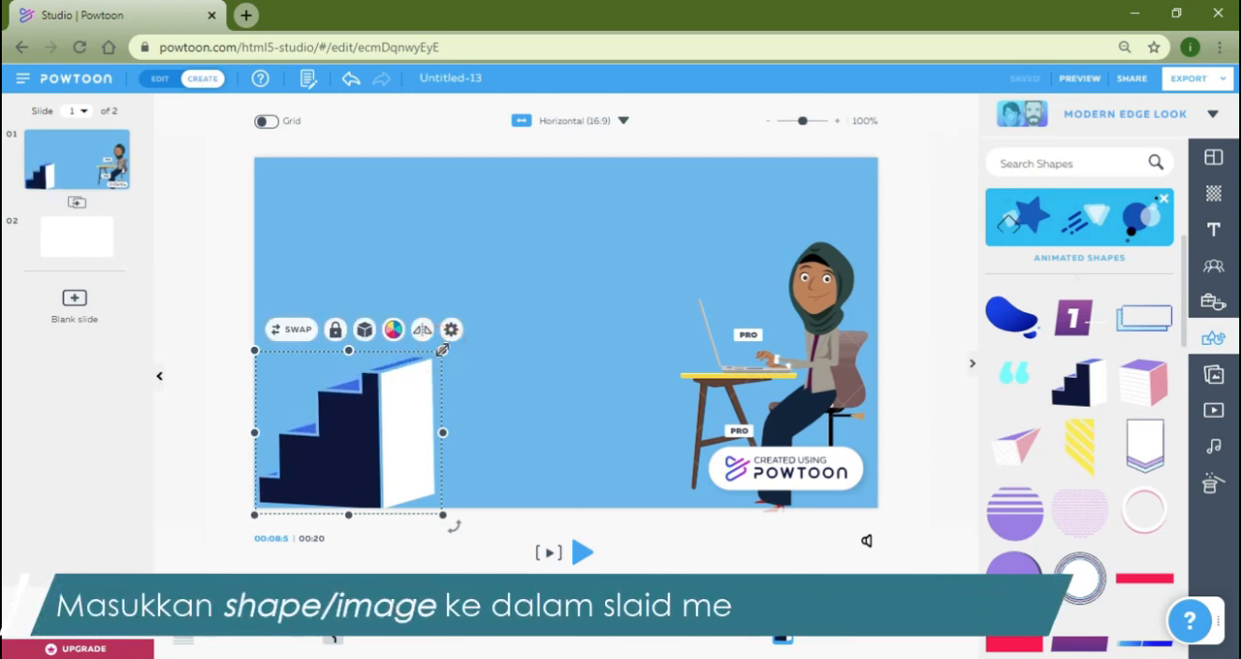
left_click(454, 330)
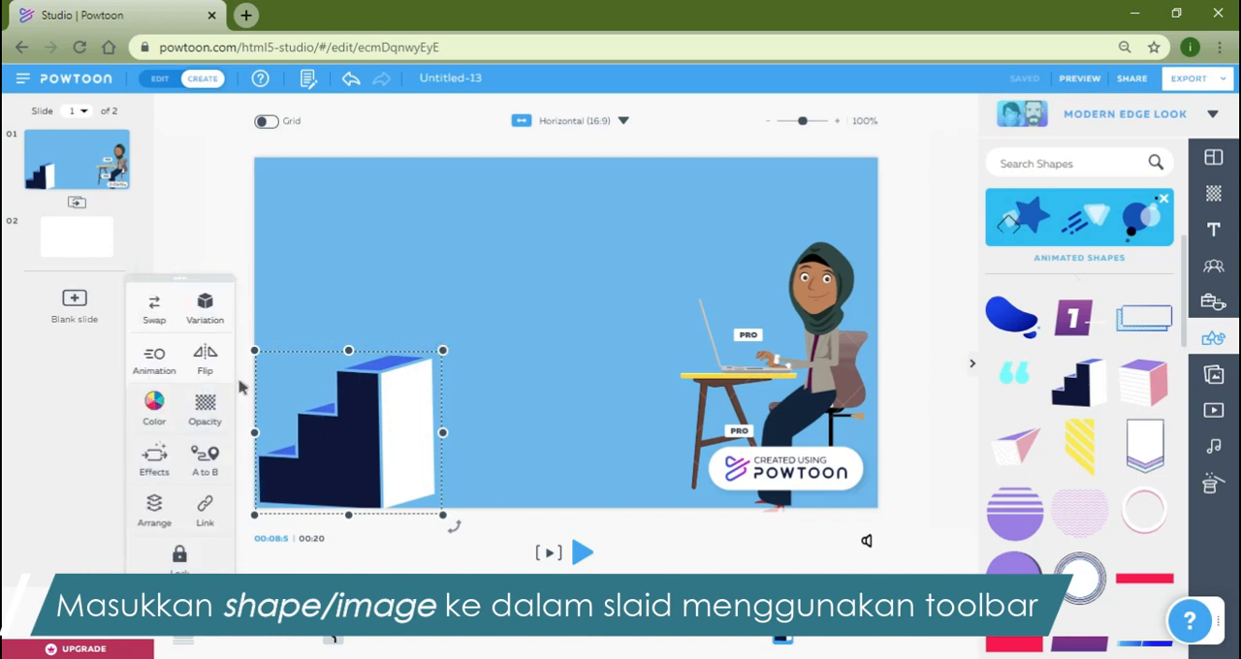
left_click(910, 337)
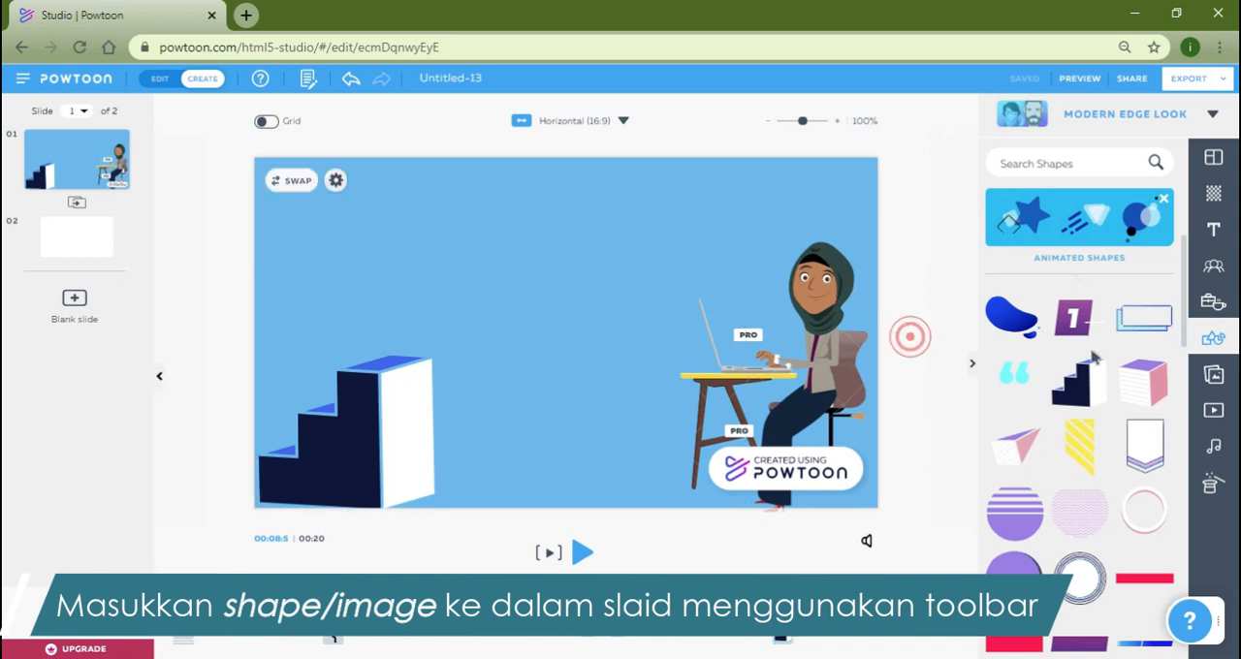
Add the Rathaus am Abend image from My Images, shrink it, and place it above the staircase.
left_click(1214, 378)
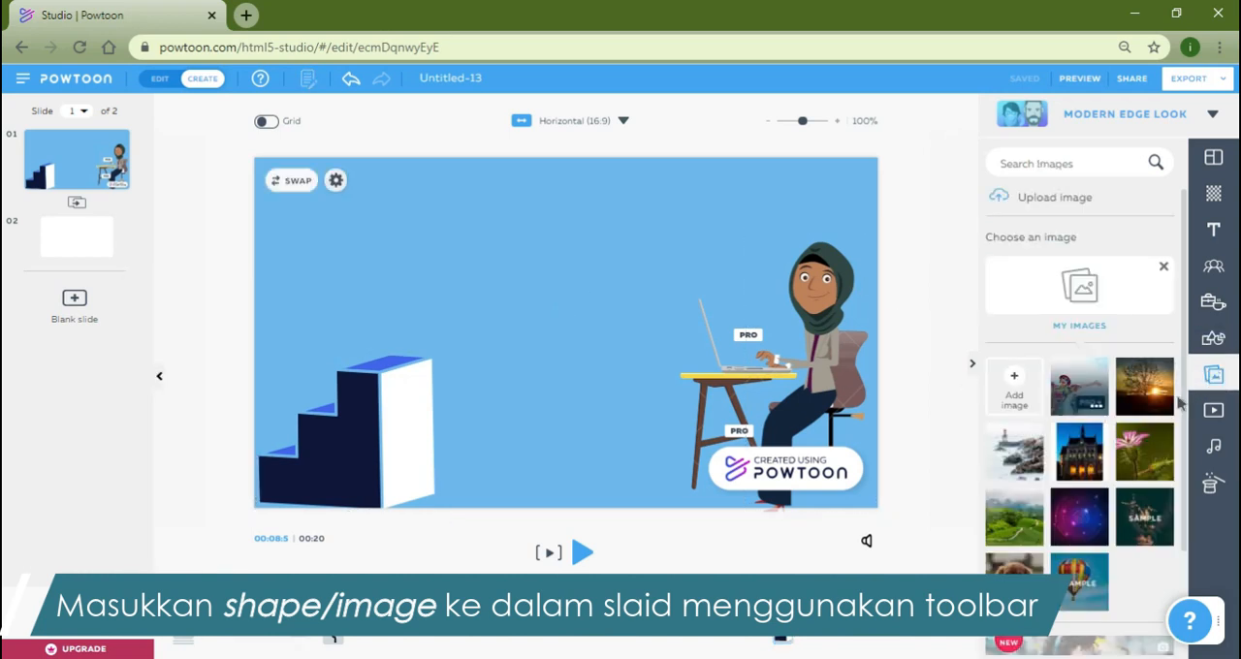
scroll(1094, 426, "down", 3)
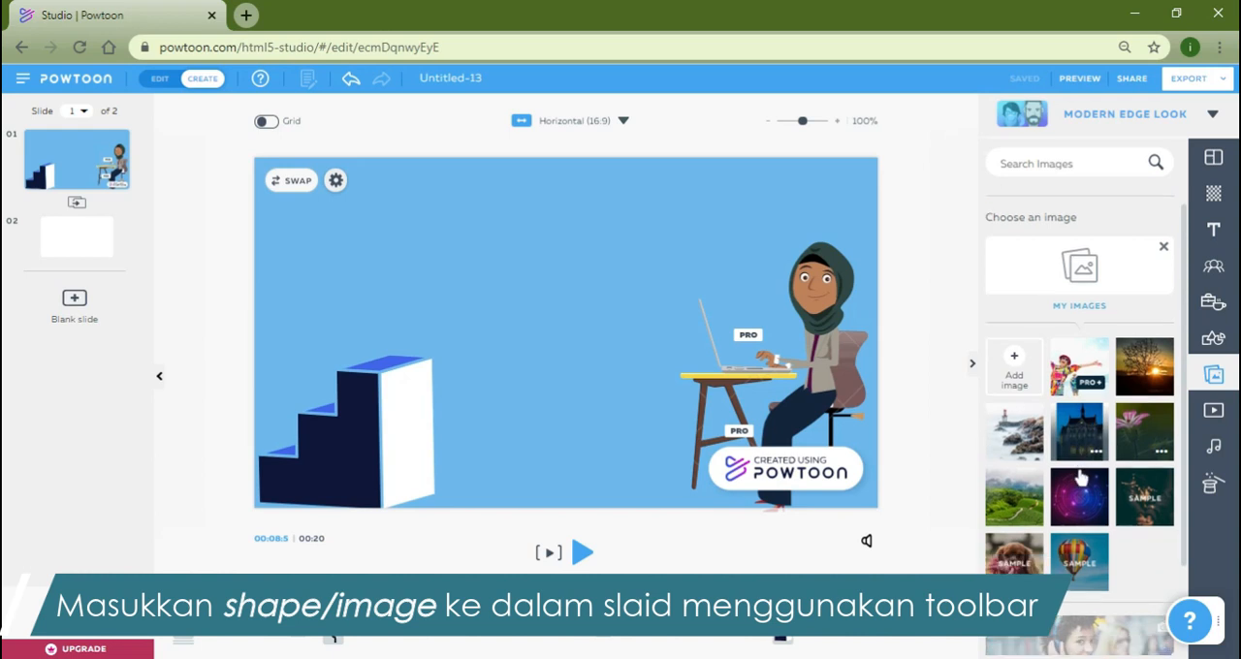
mouse_move(1084, 460)
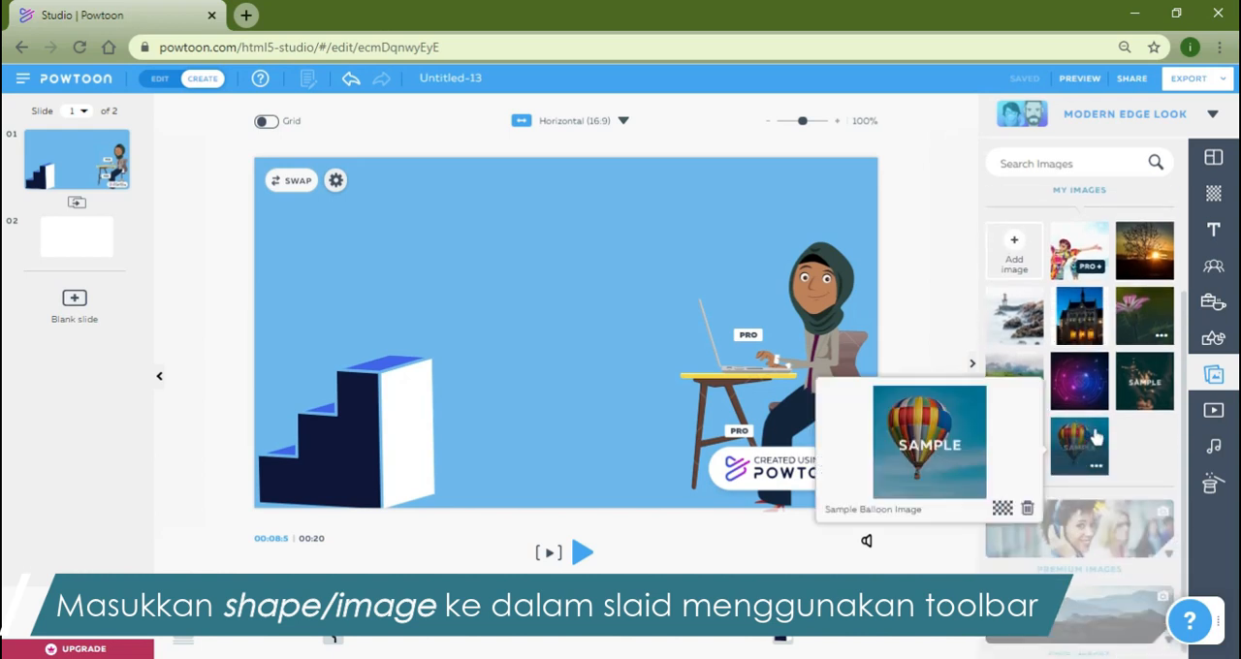
left_click(1090, 330)
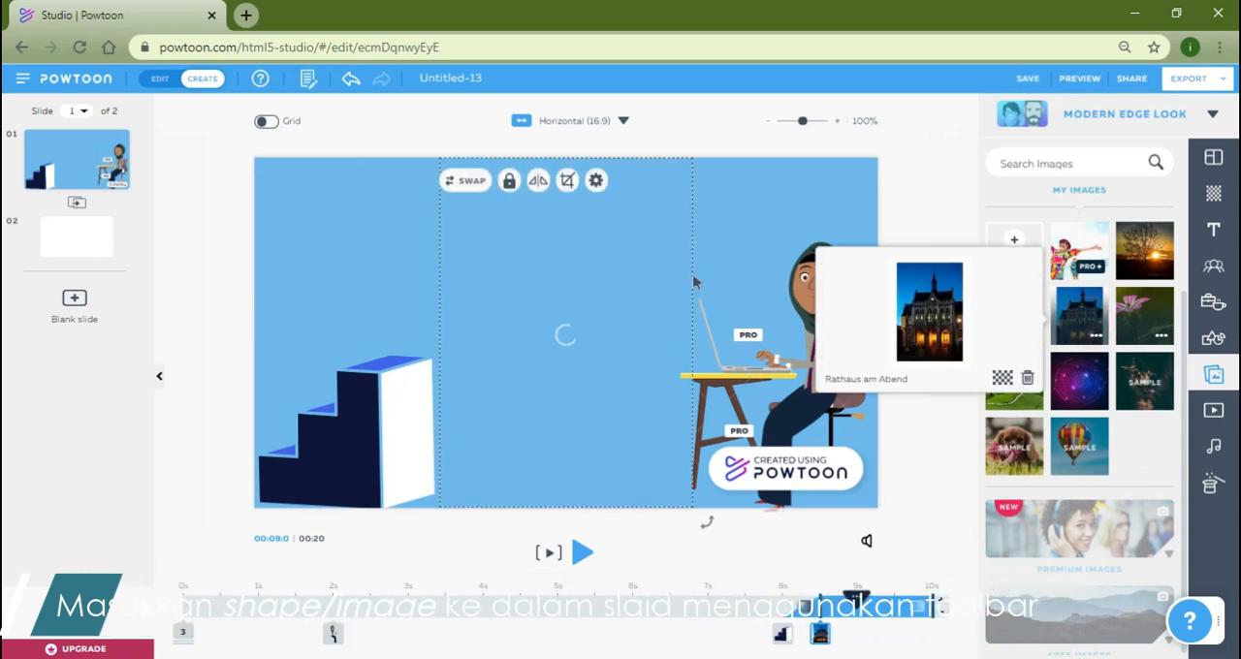
left_click_drag(618, 316, 615, 291)
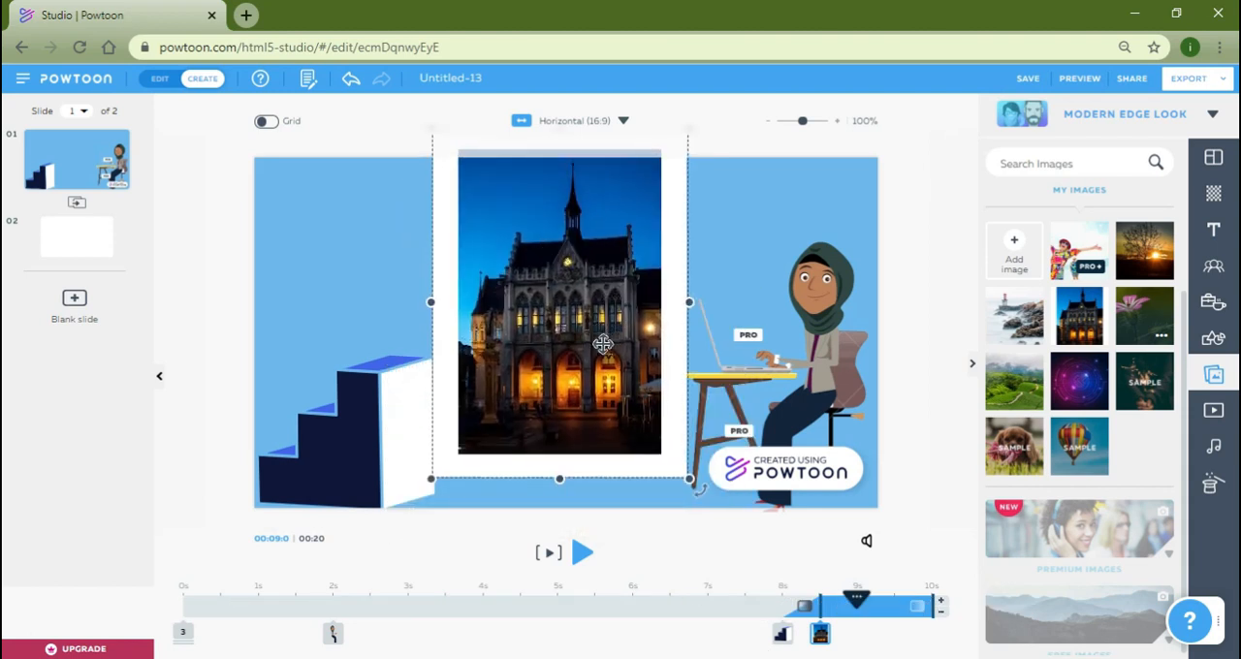
left_click_drag(692, 476, 548, 243)
left_click_drag(495, 210, 425, 250)
left_click(529, 224)
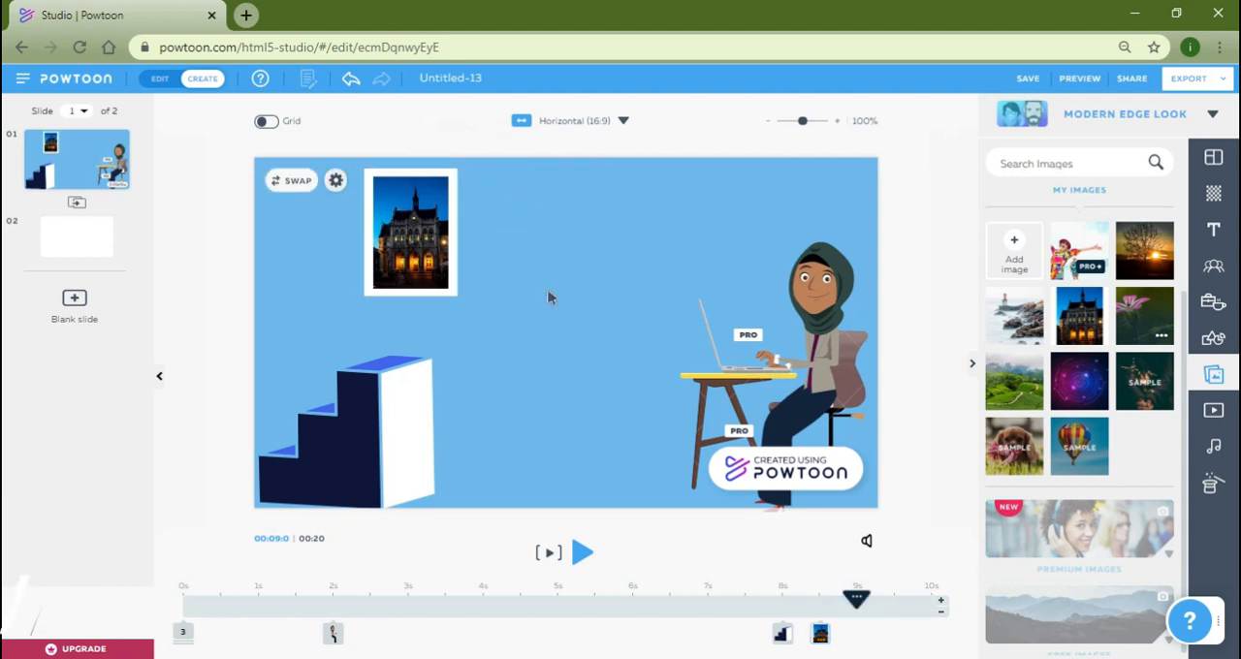
Open the Rathaus image's settings to examine options such as Crop, Flip, Opacity and Effects.
left_click(417, 212)
left_click(433, 181)
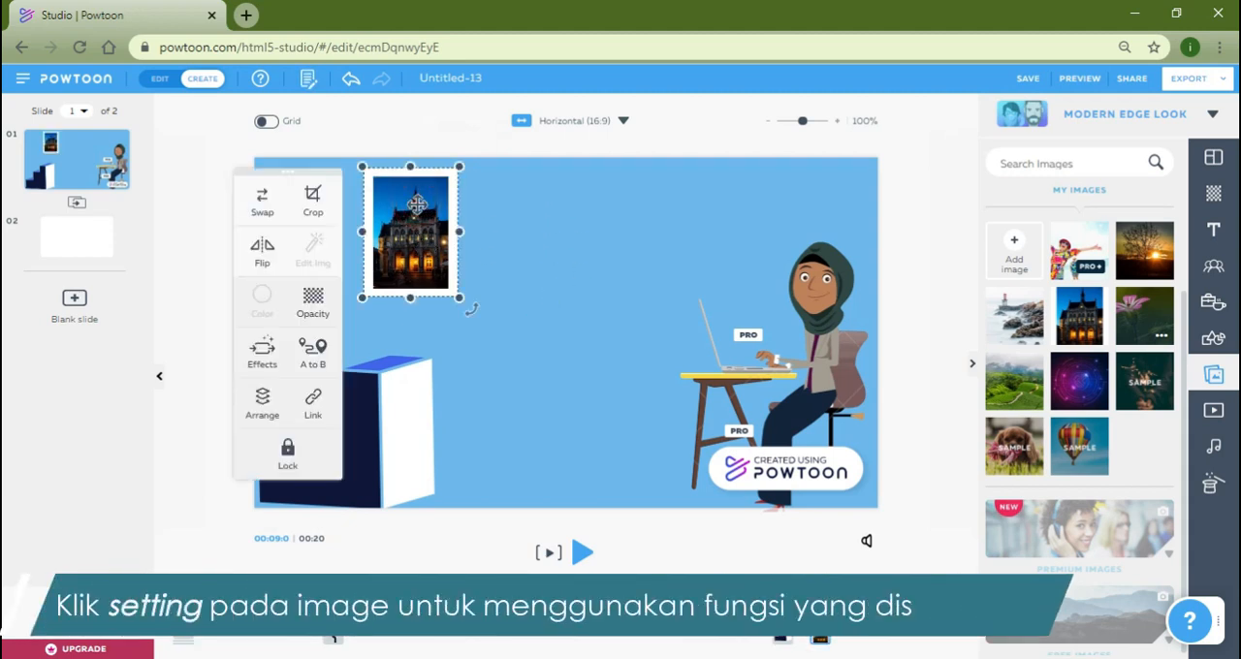
left_click(459, 167)
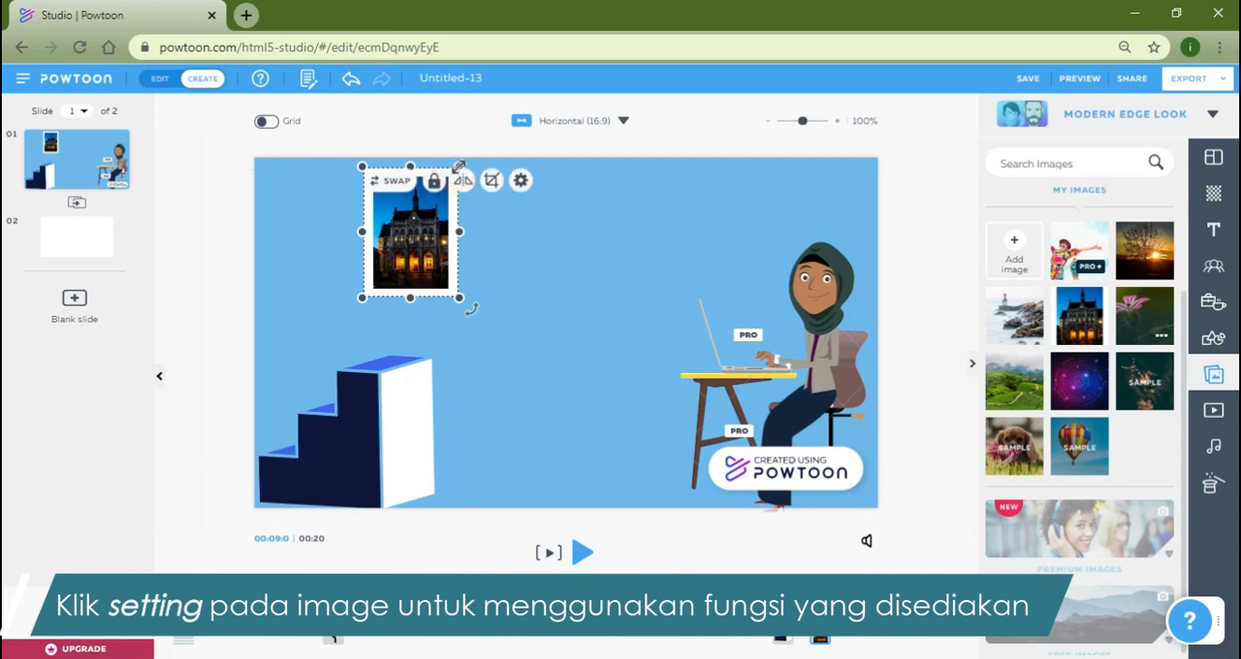
left_click(522, 181)
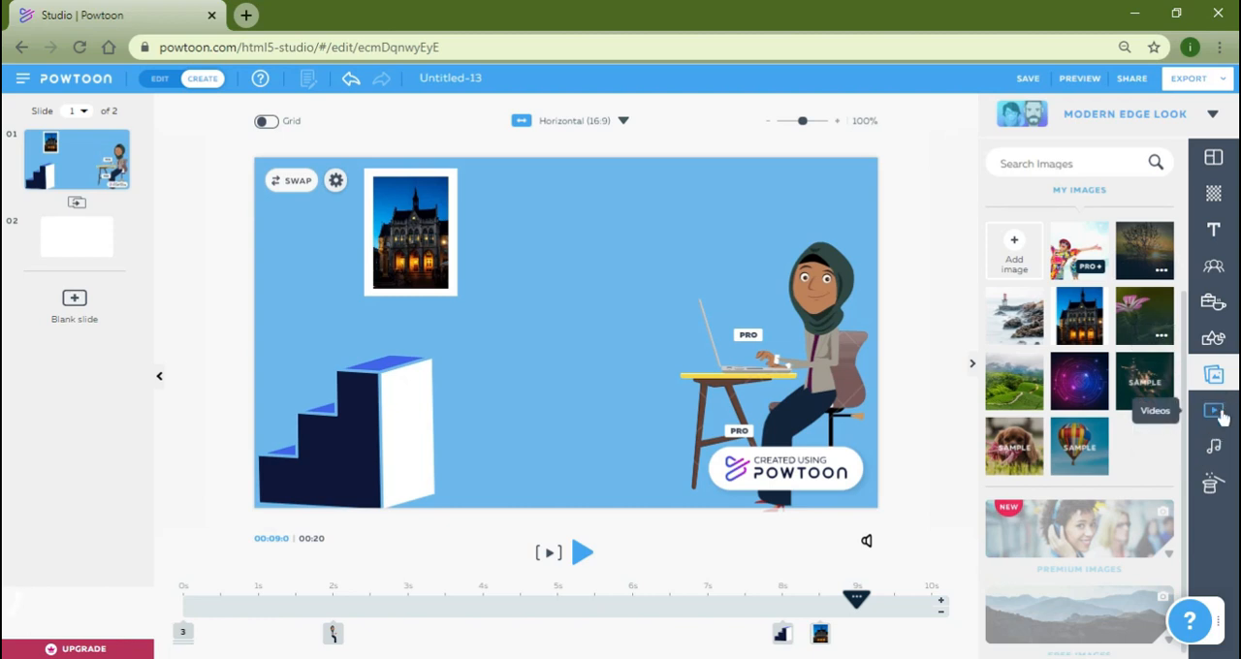
Look through the video library and the sound library, including My Music and Free Sounds.
left_click(1220, 414)
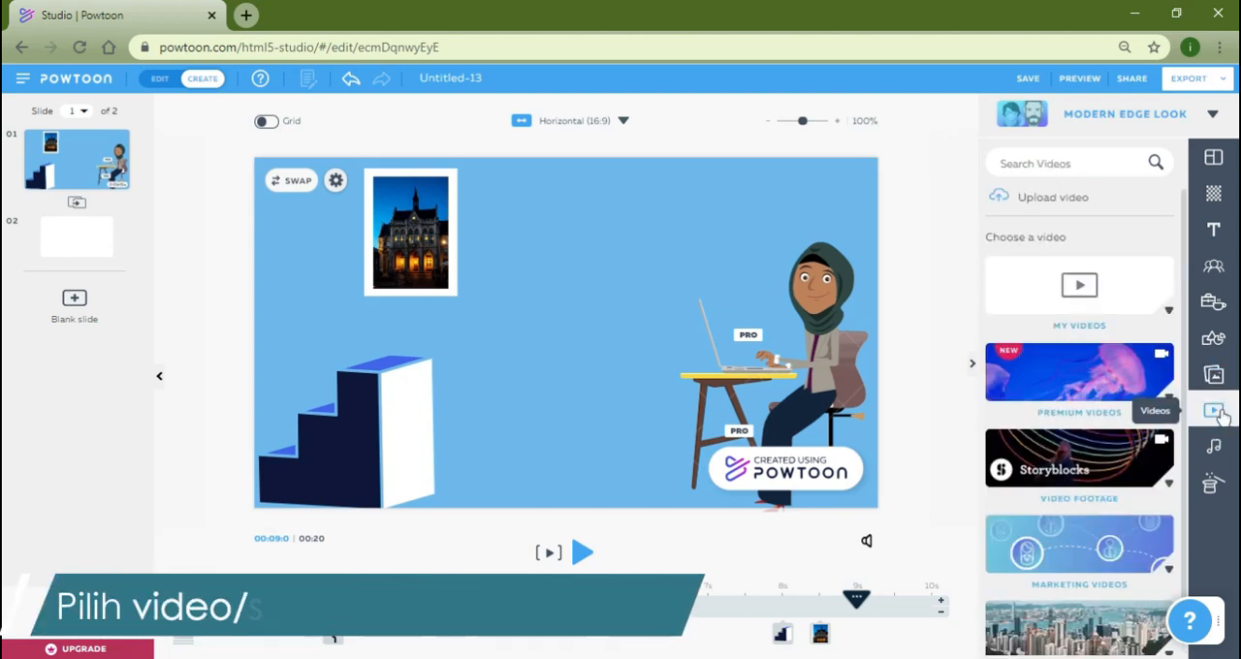
left_click(1218, 448)
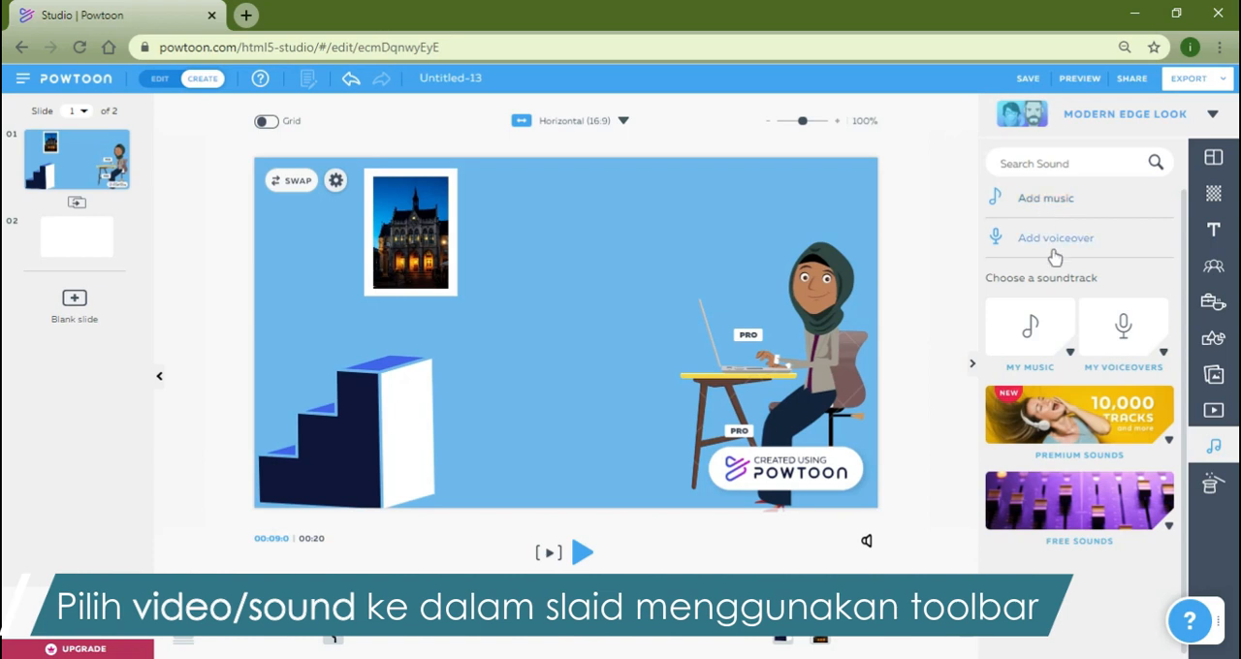
left_click(1070, 356)
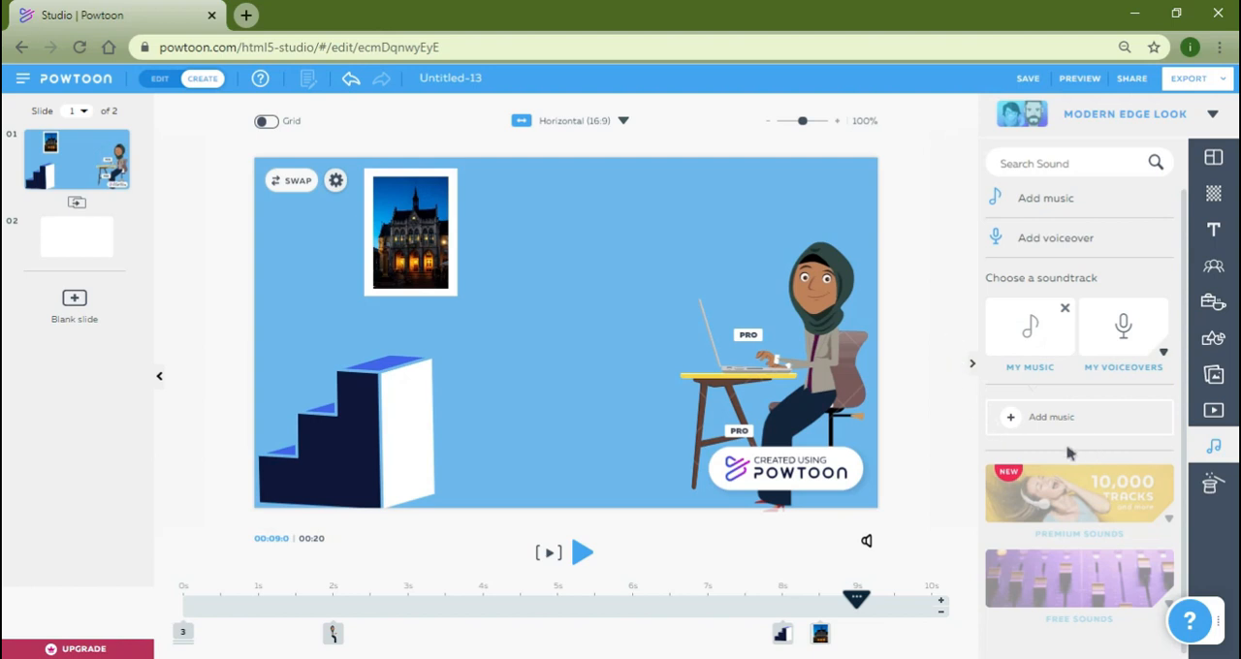
left_click(1060, 548)
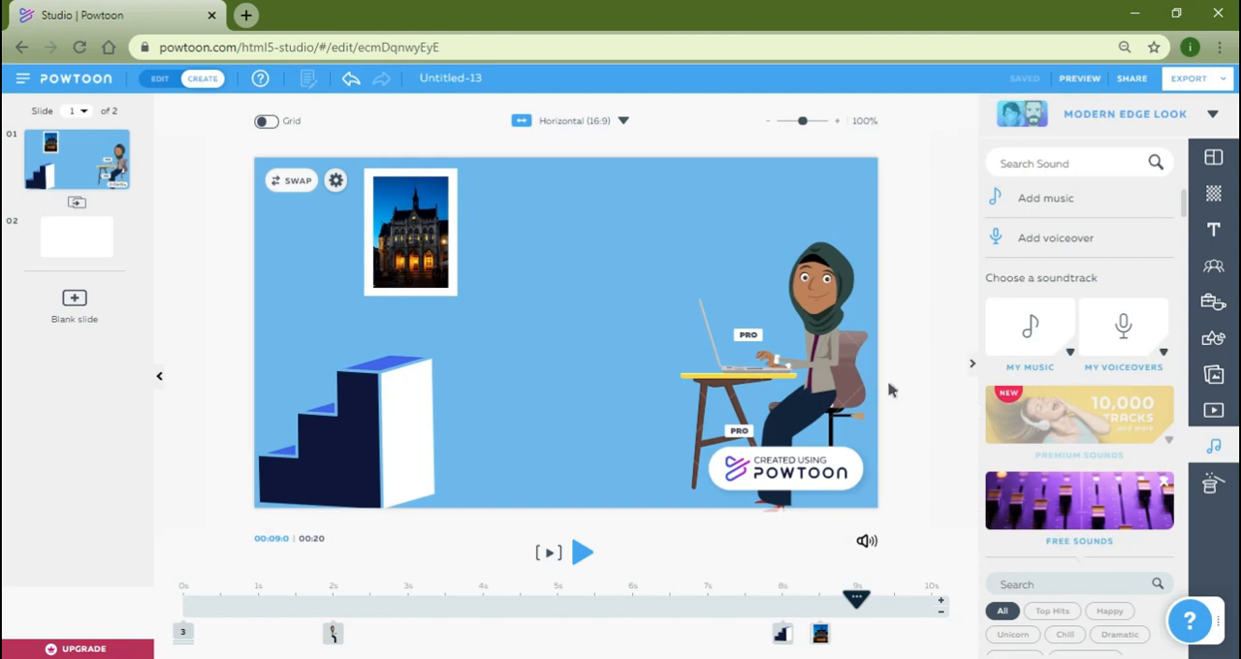
left_click(920, 325)
Use the Free Sounds track Snap It as the soundtrack for the entire Powtoon and close the sound controls.
left_click(1047, 521)
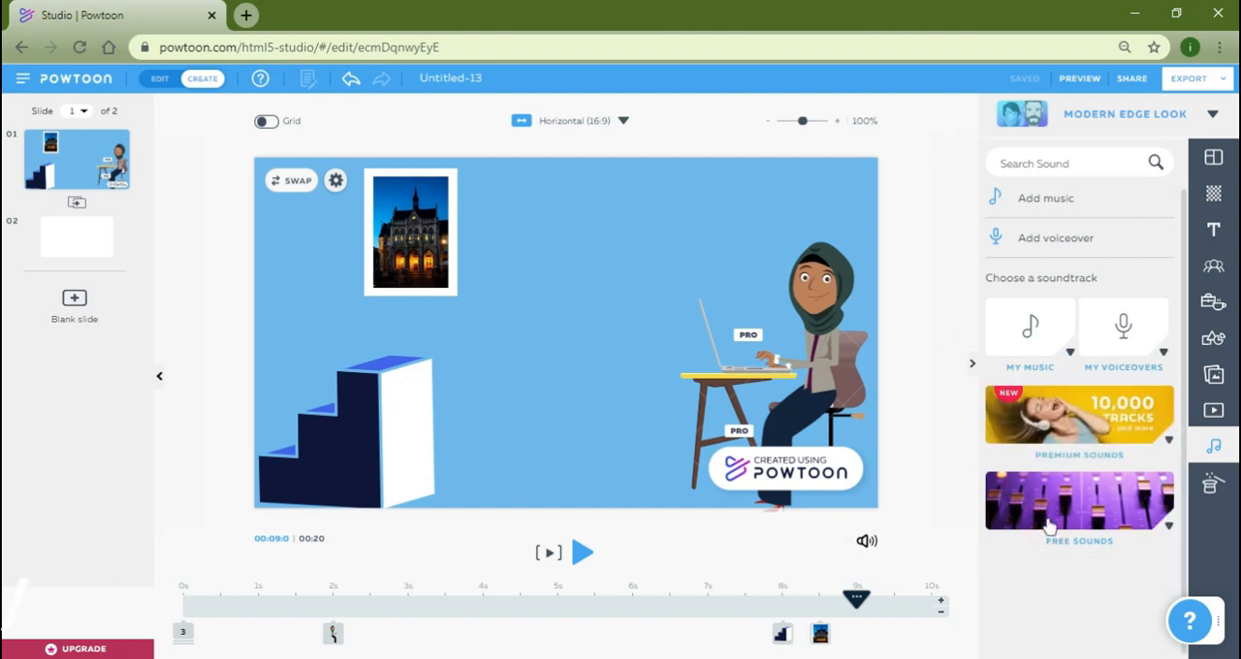
left_click(1050, 521)
scroll(1081, 528, "down", 3)
scroll(1080, 529, "down", 11)
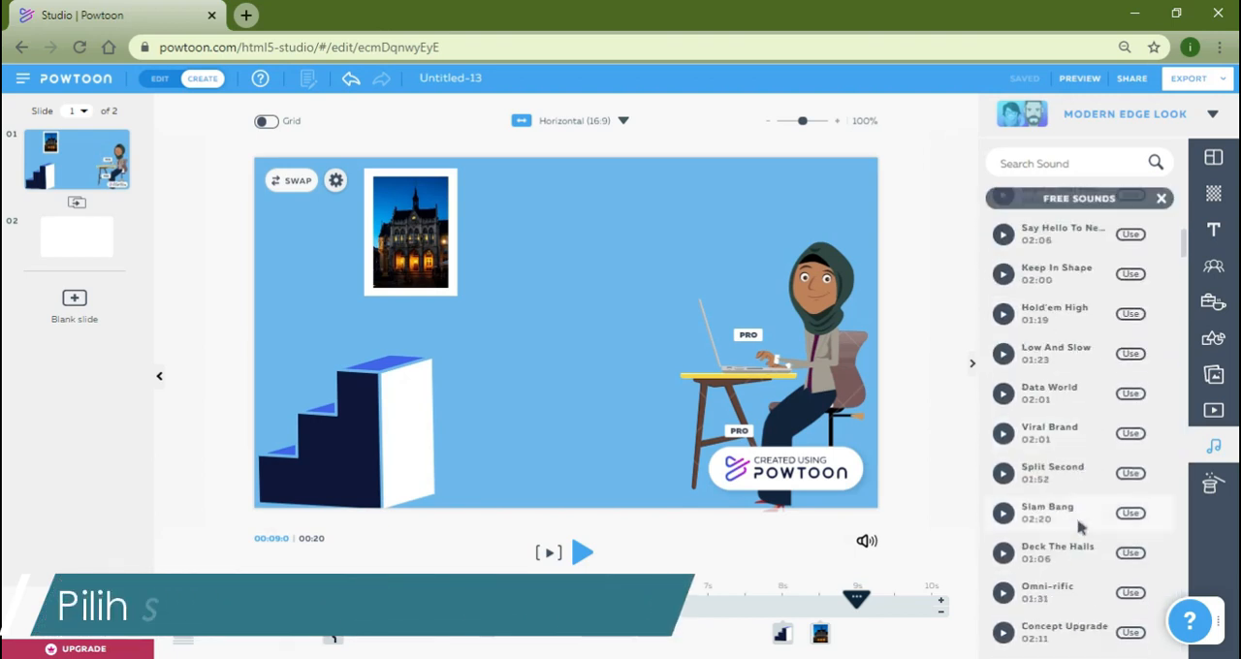
scroll(1081, 527, "up", 4)
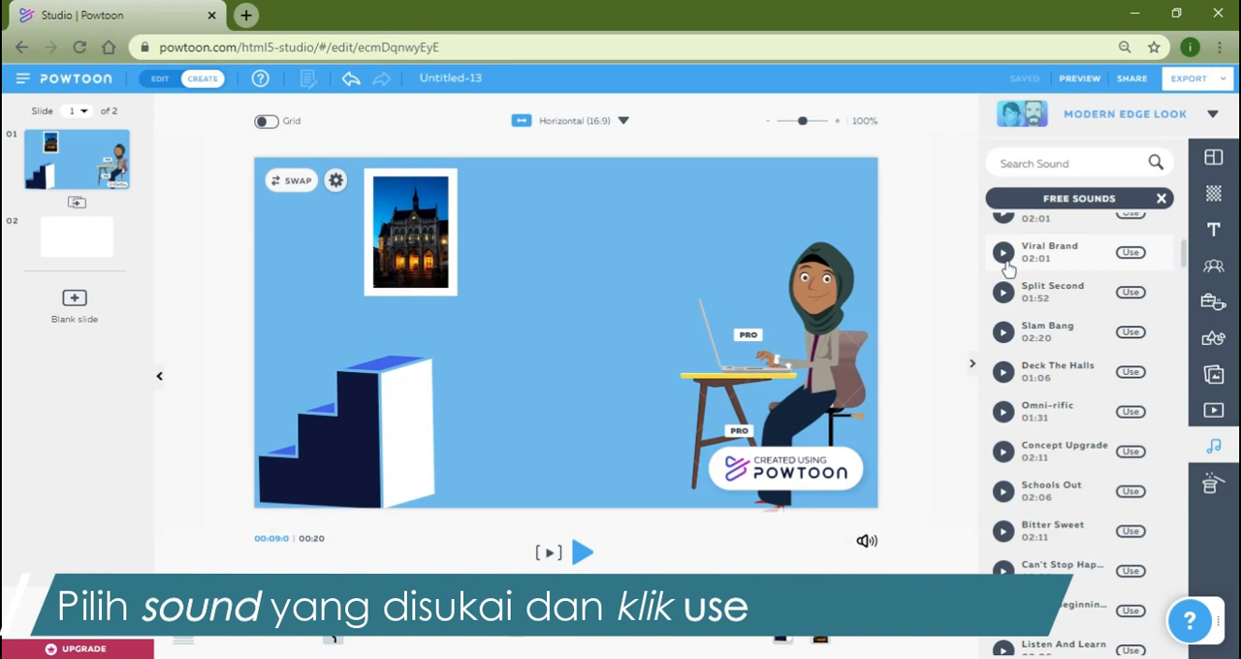
scroll(1008, 270, "down", 10)
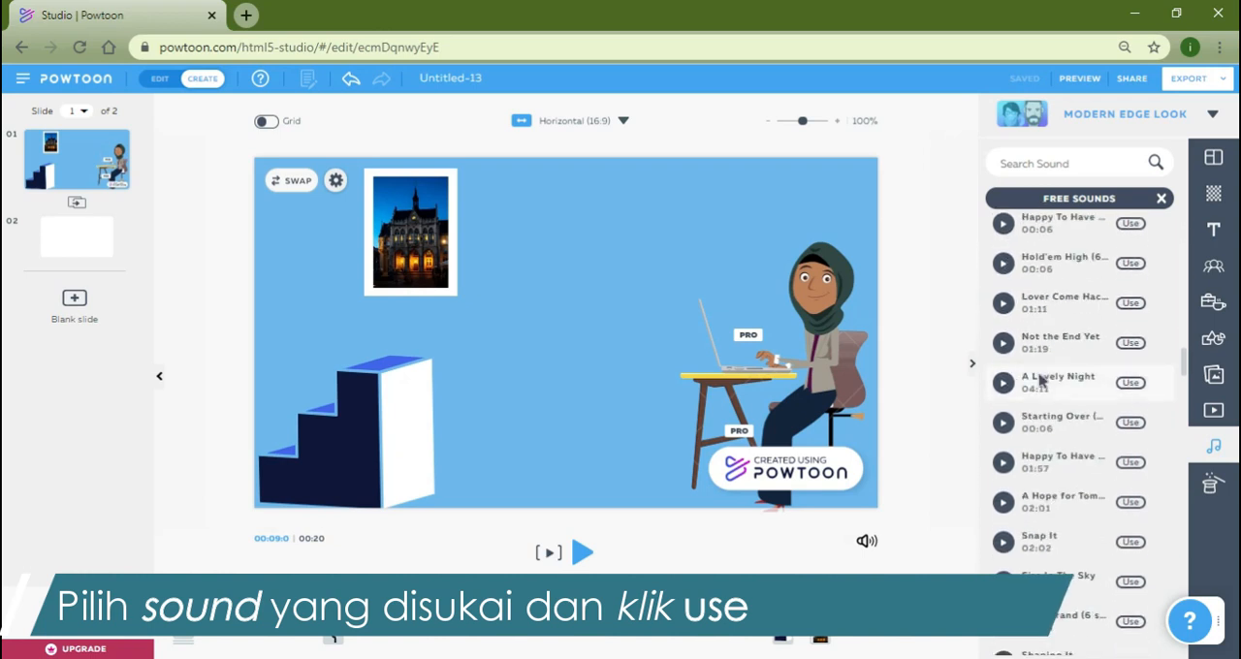
scroll(1041, 380, "down", 3)
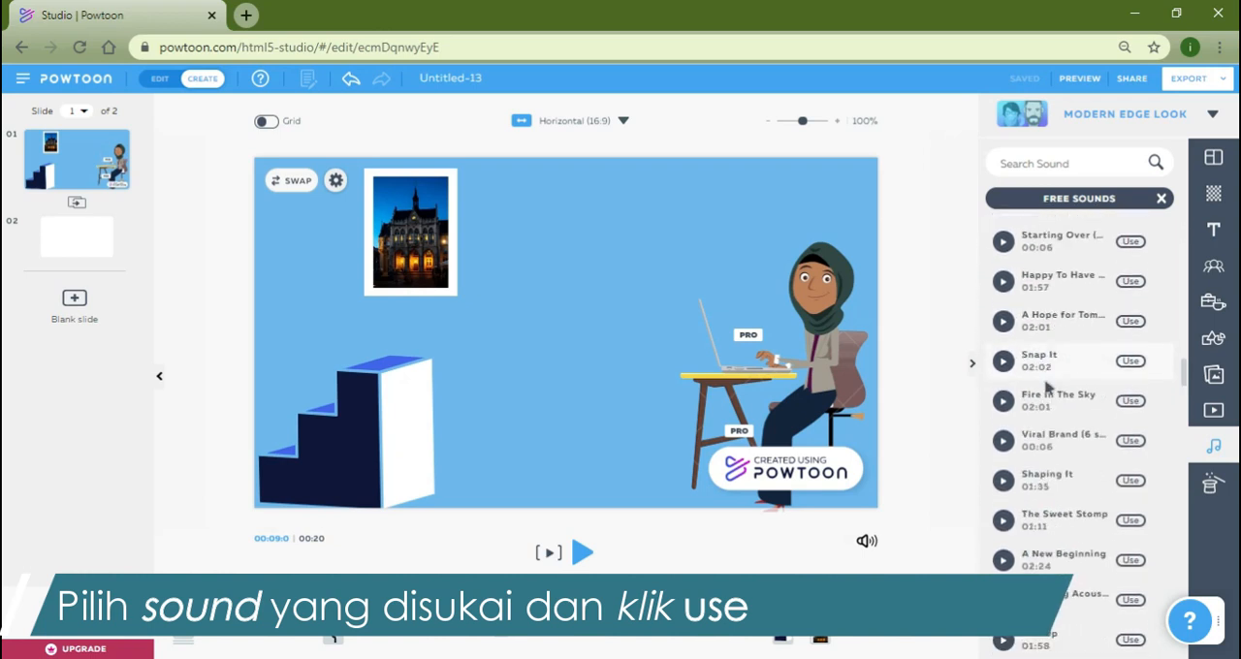
left_click(1130, 362)
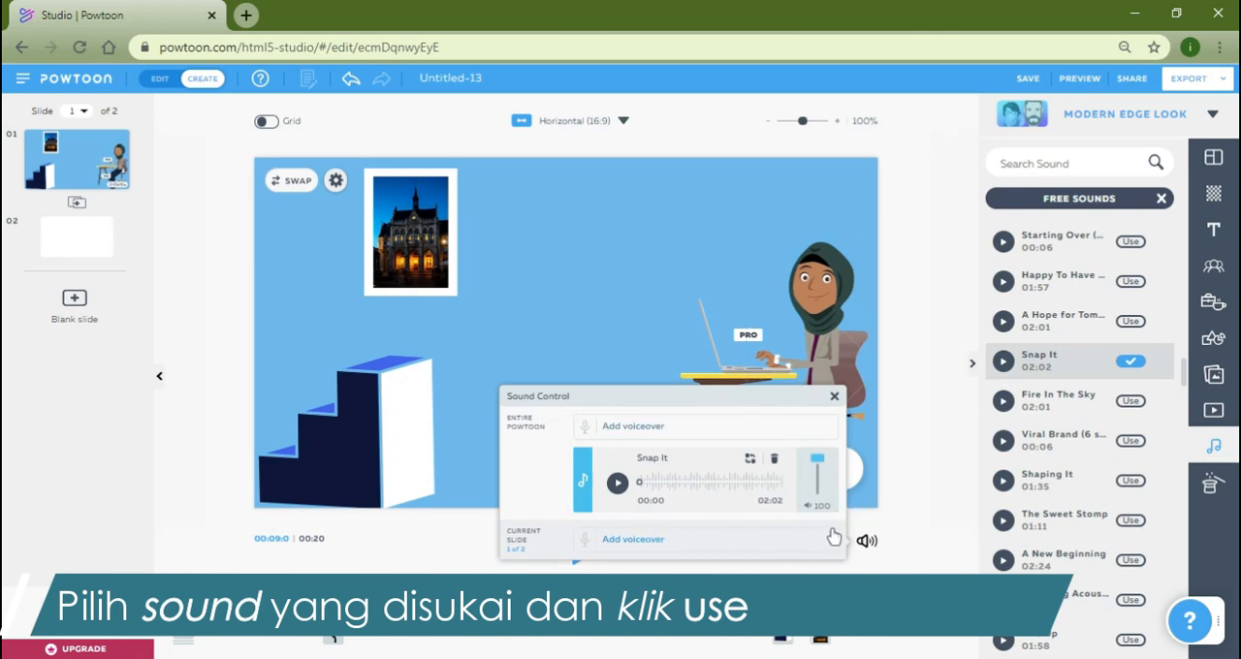
left_click(831, 397)
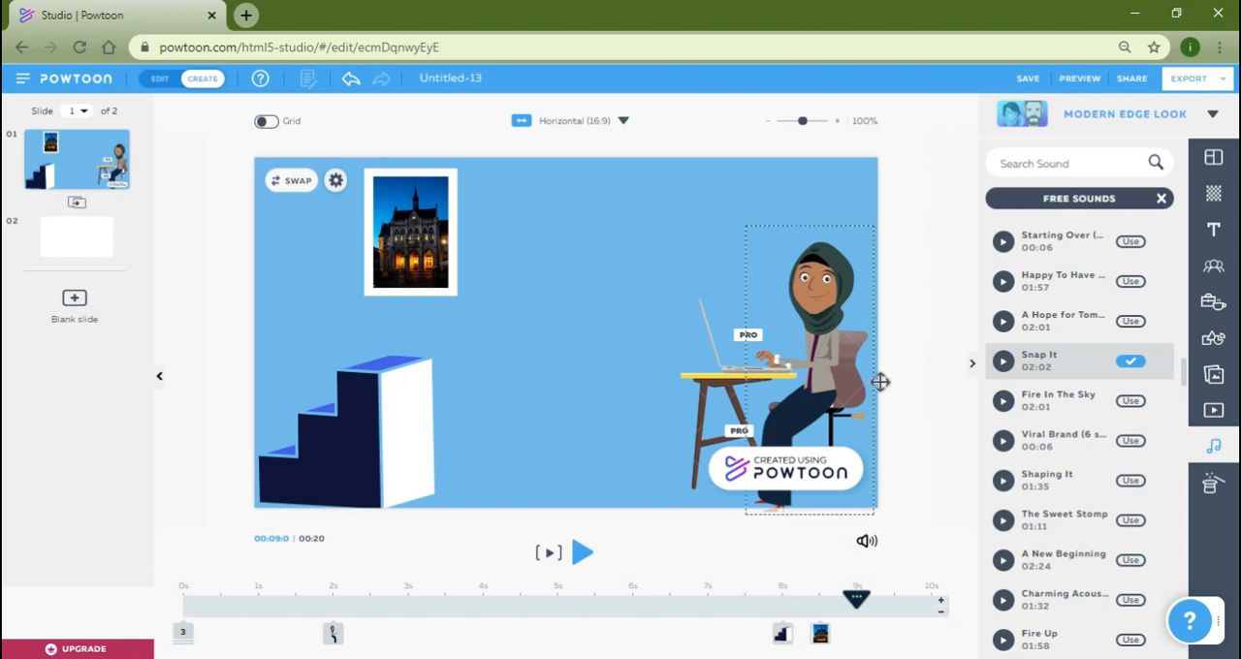
Play slide 1 to review its animation together with the soundtrack.
left_click(549, 555)
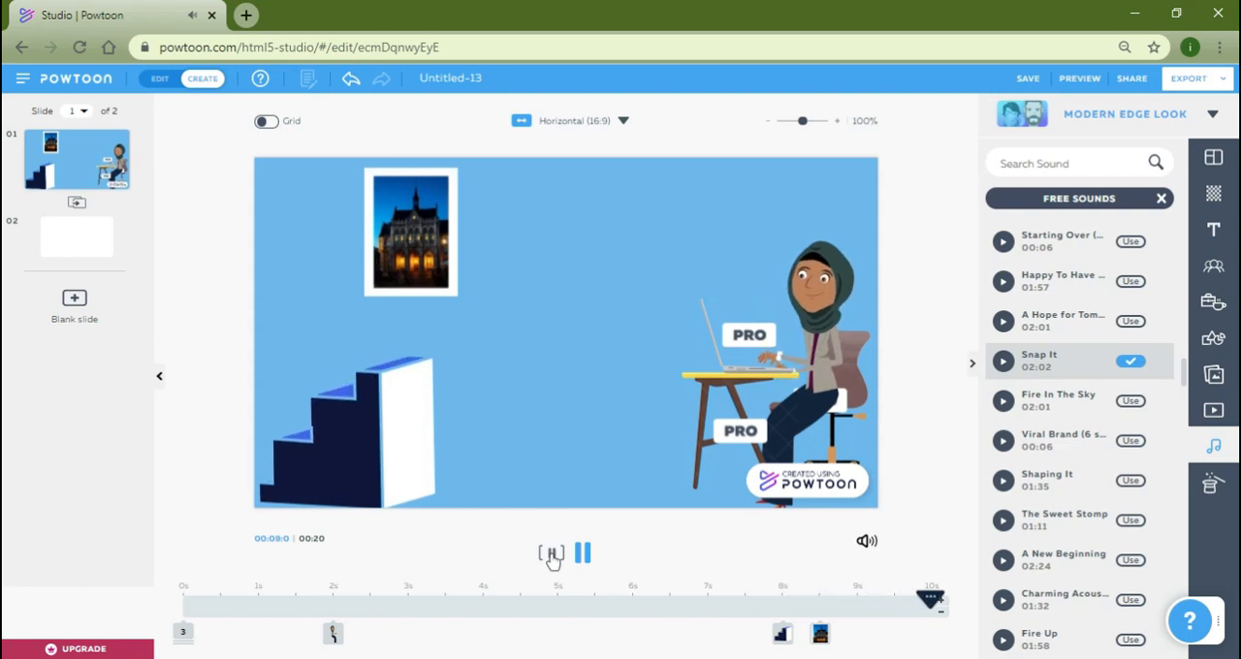
left_click(907, 331)
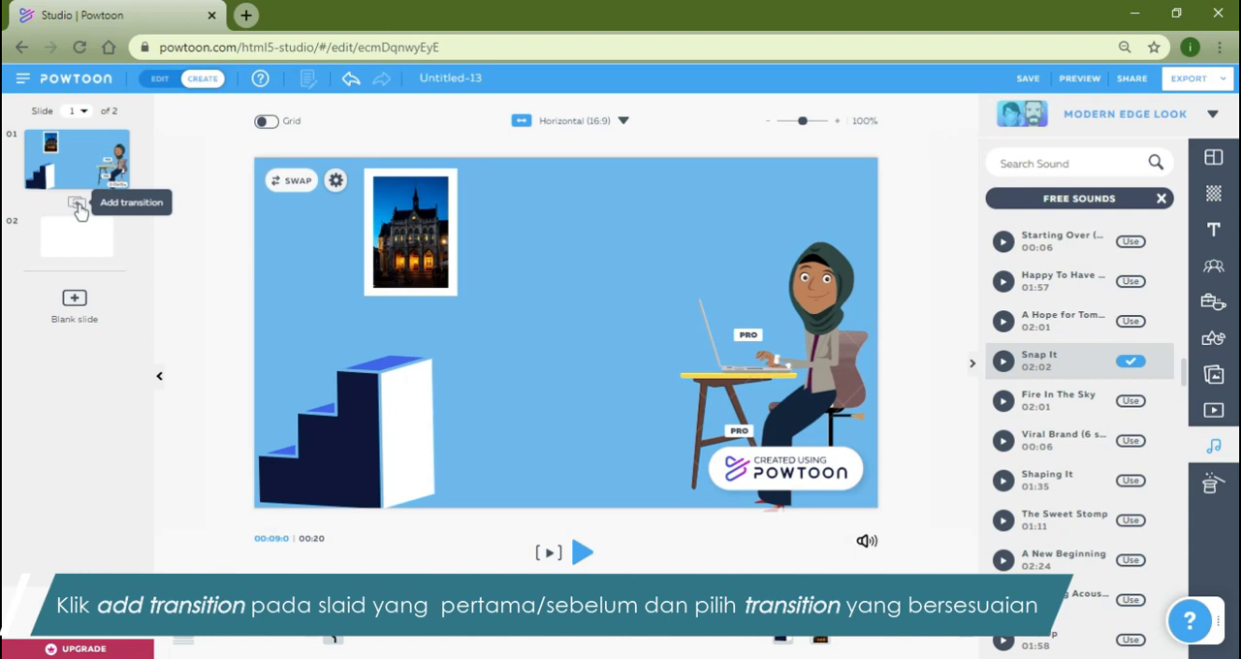
Add the Stylized transition Pull Down between slides 1 and 2.
left_click(194, 152)
left_click(76, 207)
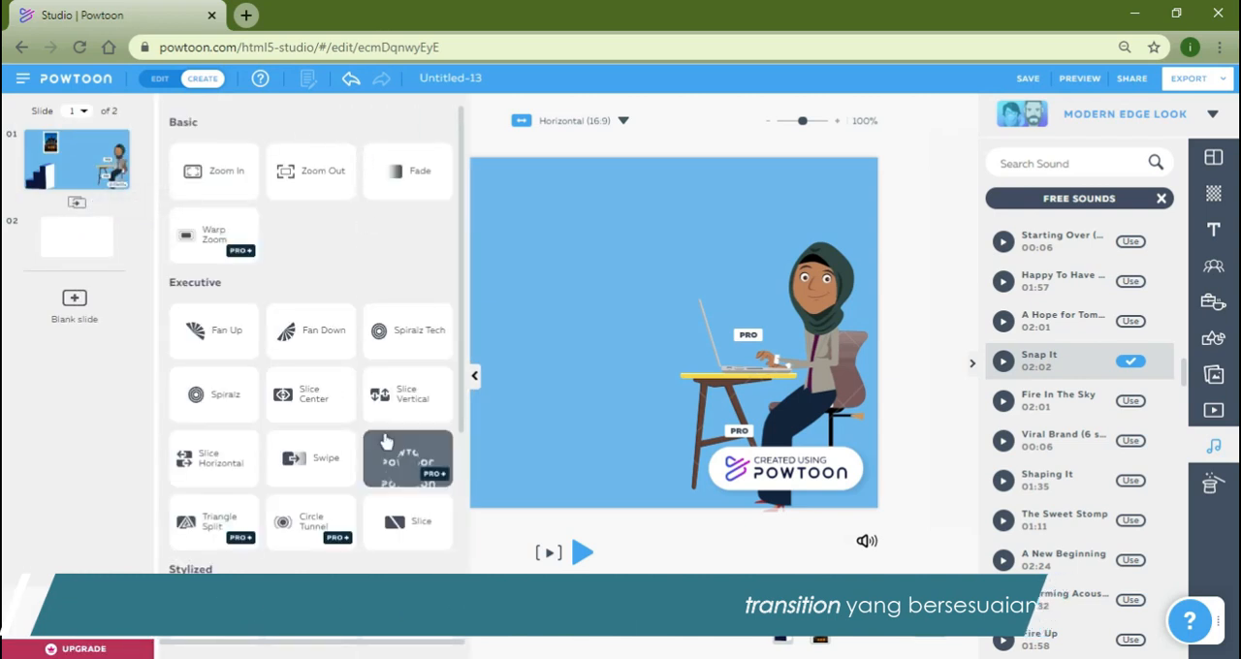
scroll(386, 441, "down", 3)
scroll(386, 441, "down", 1)
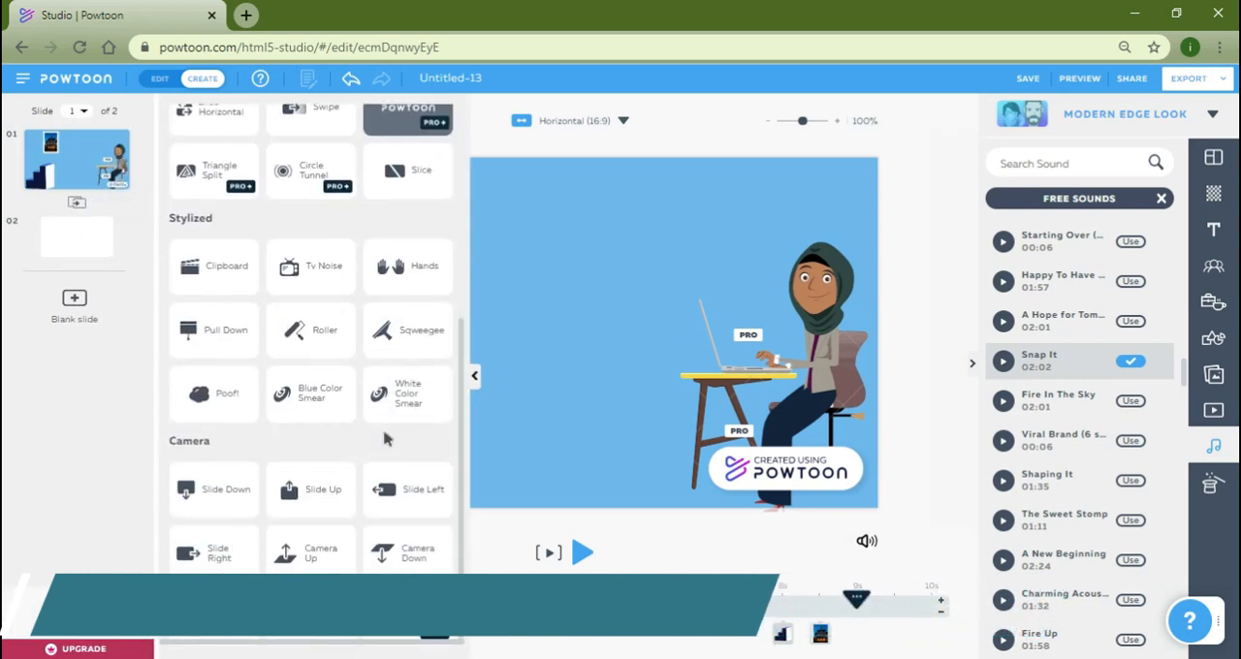
left_click(208, 330)
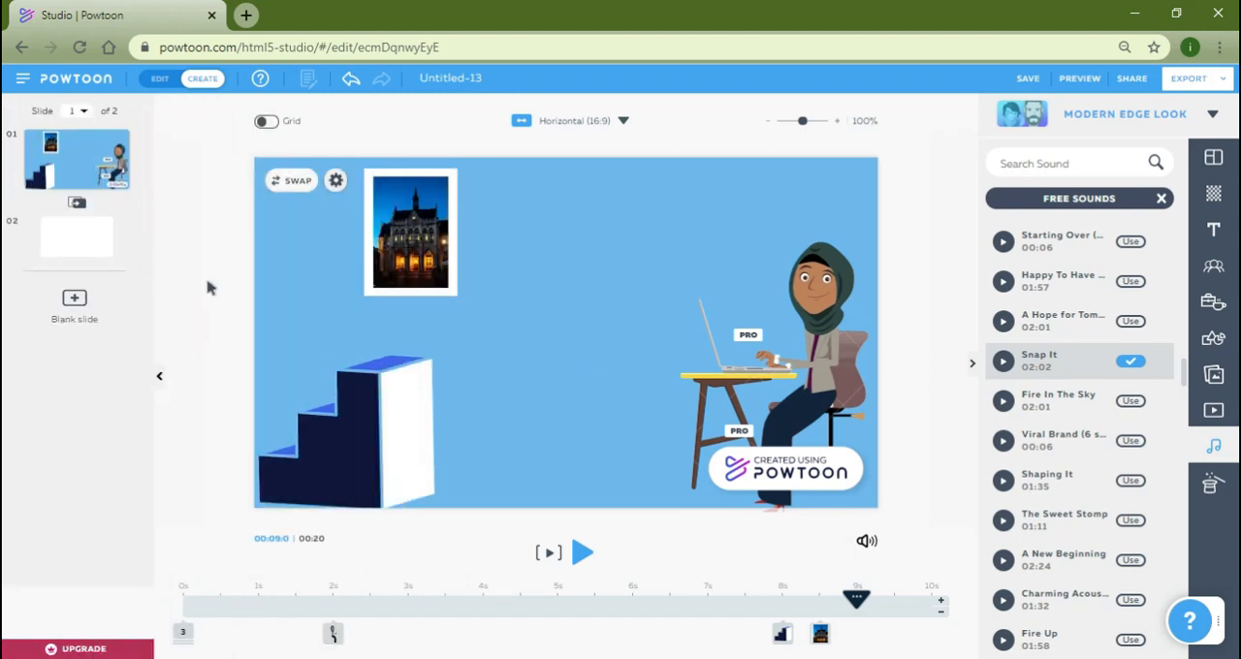
Play slide 1 to review the transition, and preview the whole presentation before returning to editing.
left_click(548, 553)
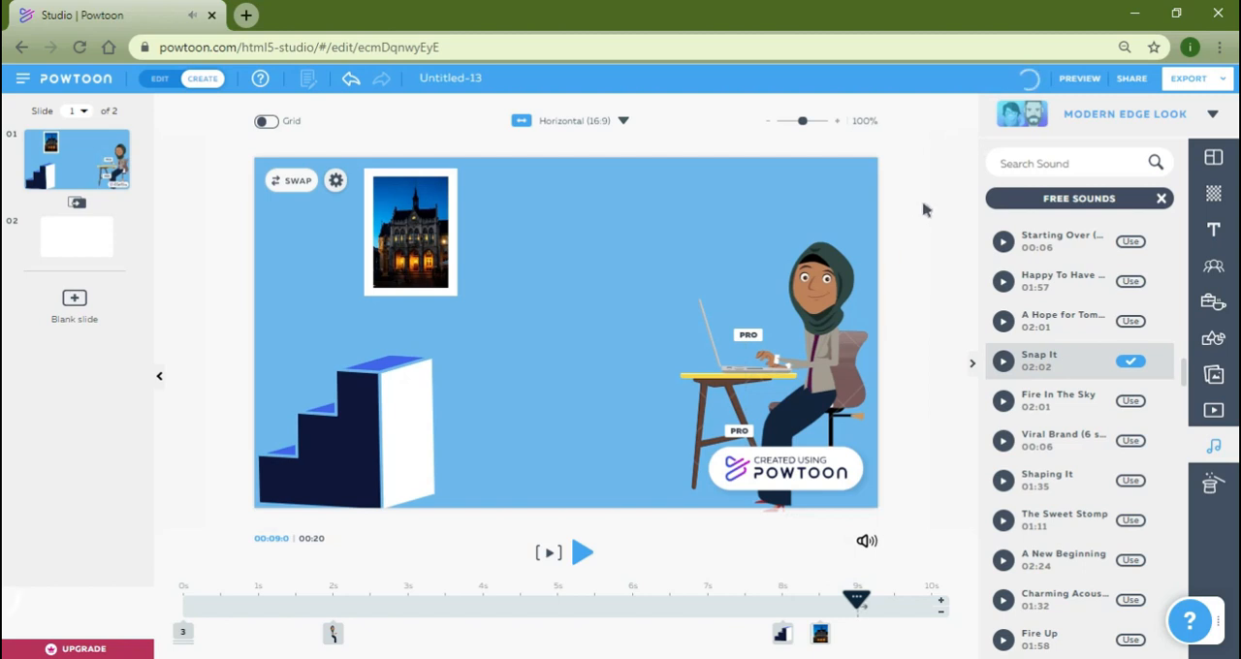
mouse_move(49, 172)
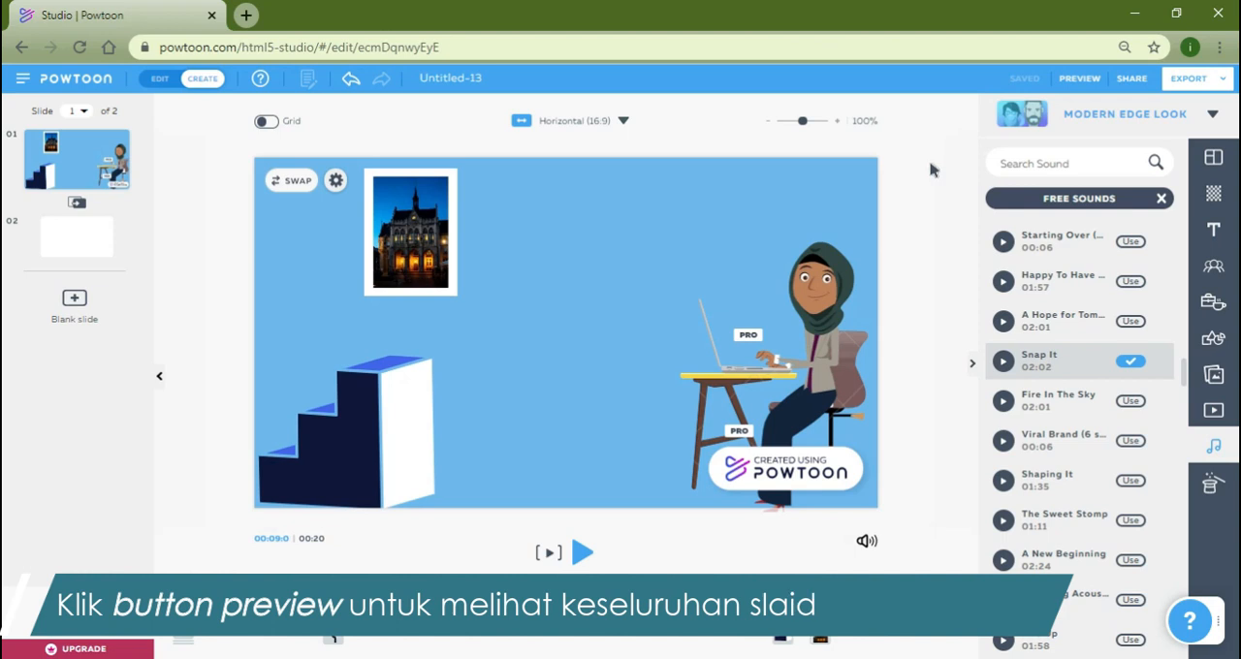
left_click(1071, 86)
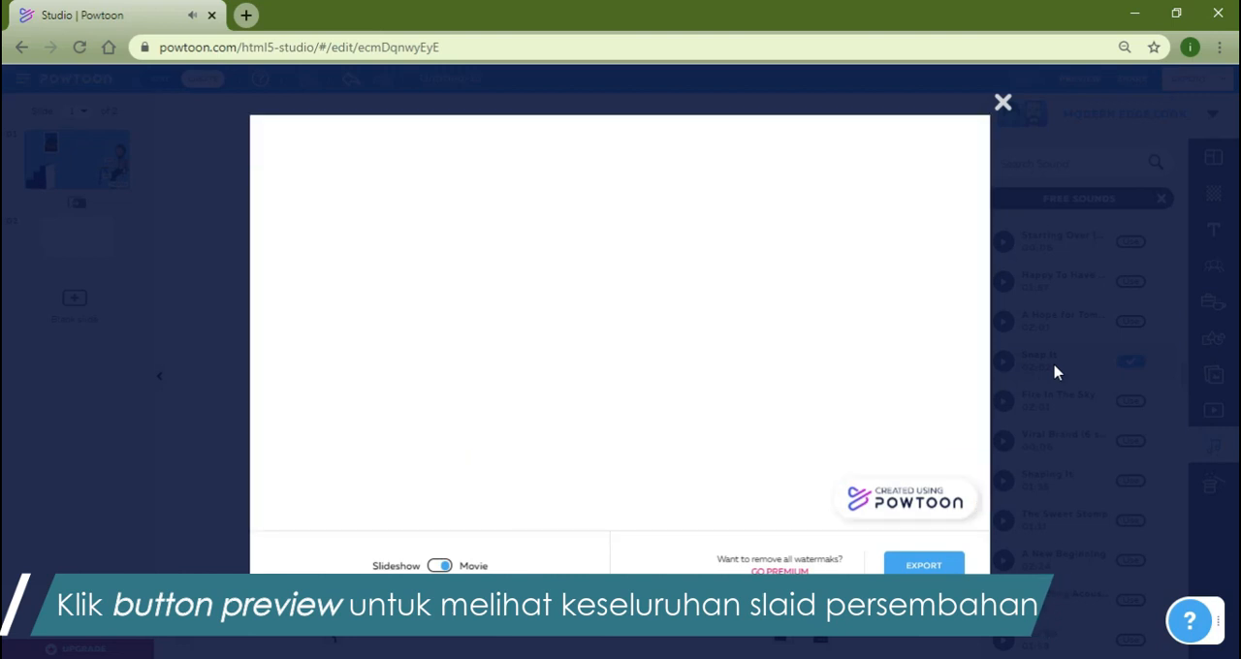
left_click(1002, 102)
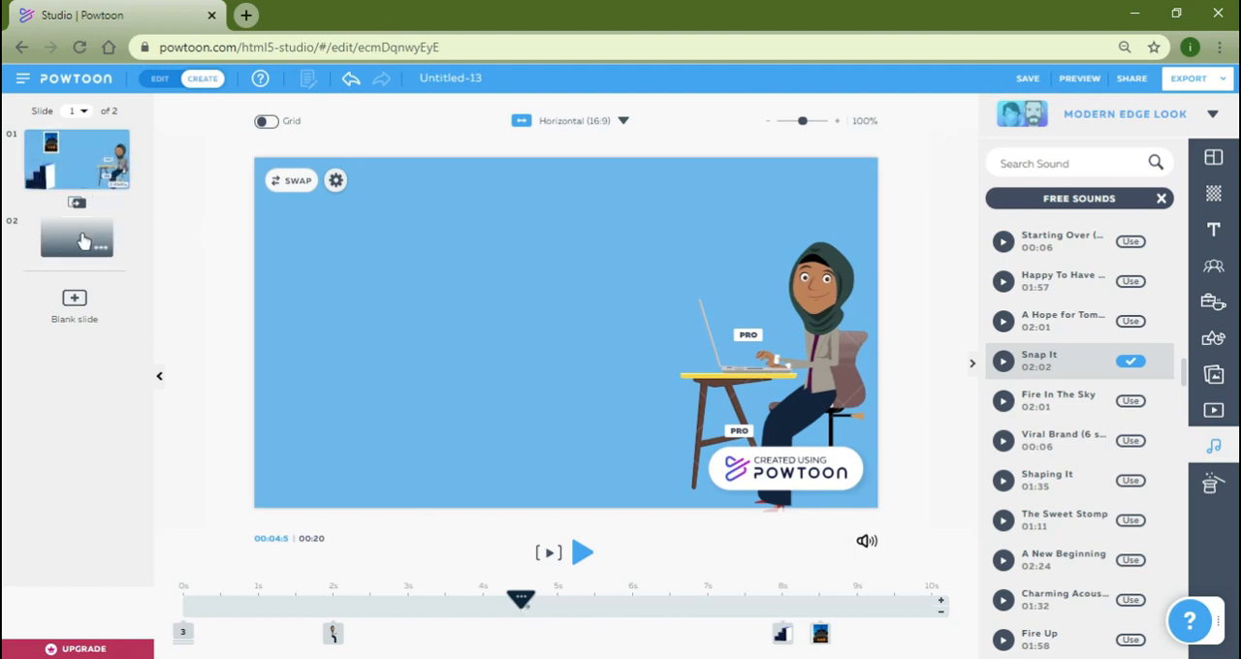
Add the thought-cloud bubble from Text Elements to slide 1, shrink it, and place it beside the seated woman's head.
left_click(187, 171)
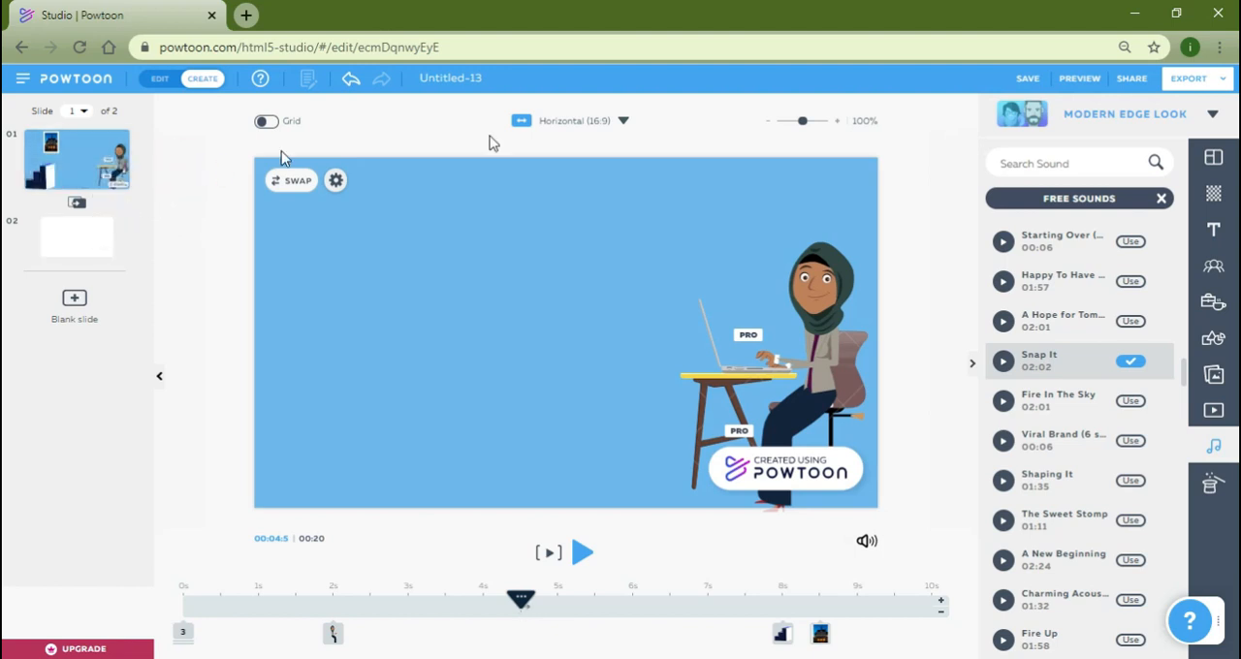
left_click(1213, 229)
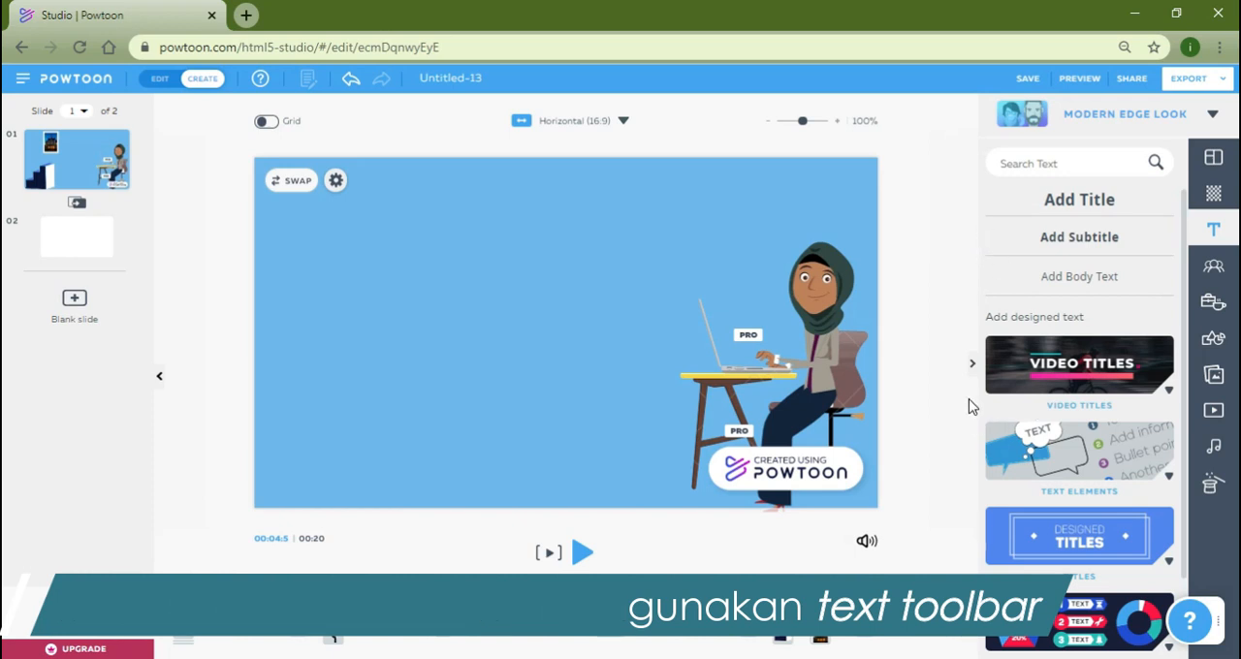
left_click(1115, 465)
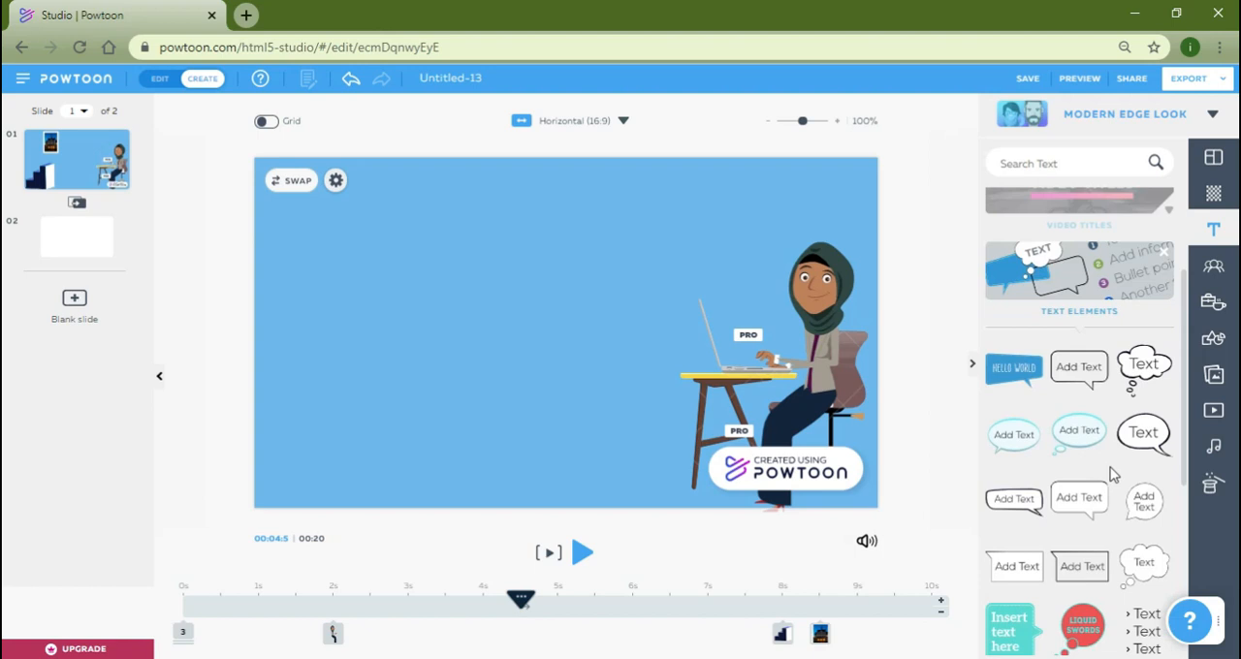
left_click(1147, 365)
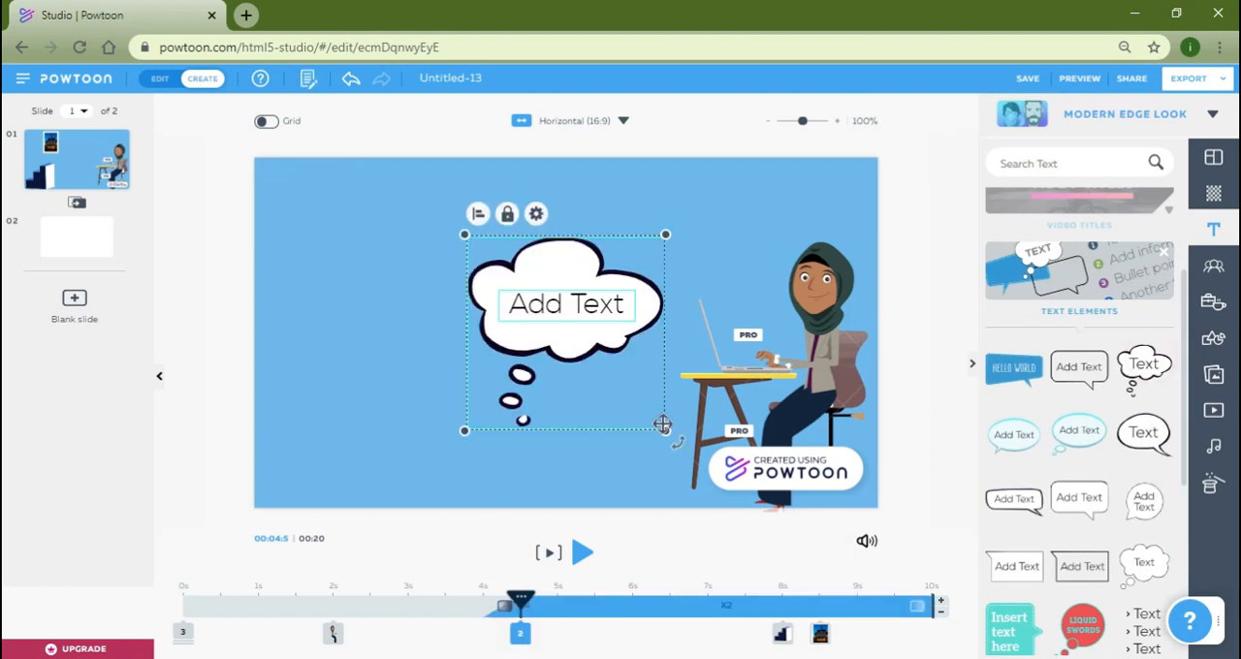
left_click_drag(662, 429, 618, 401)
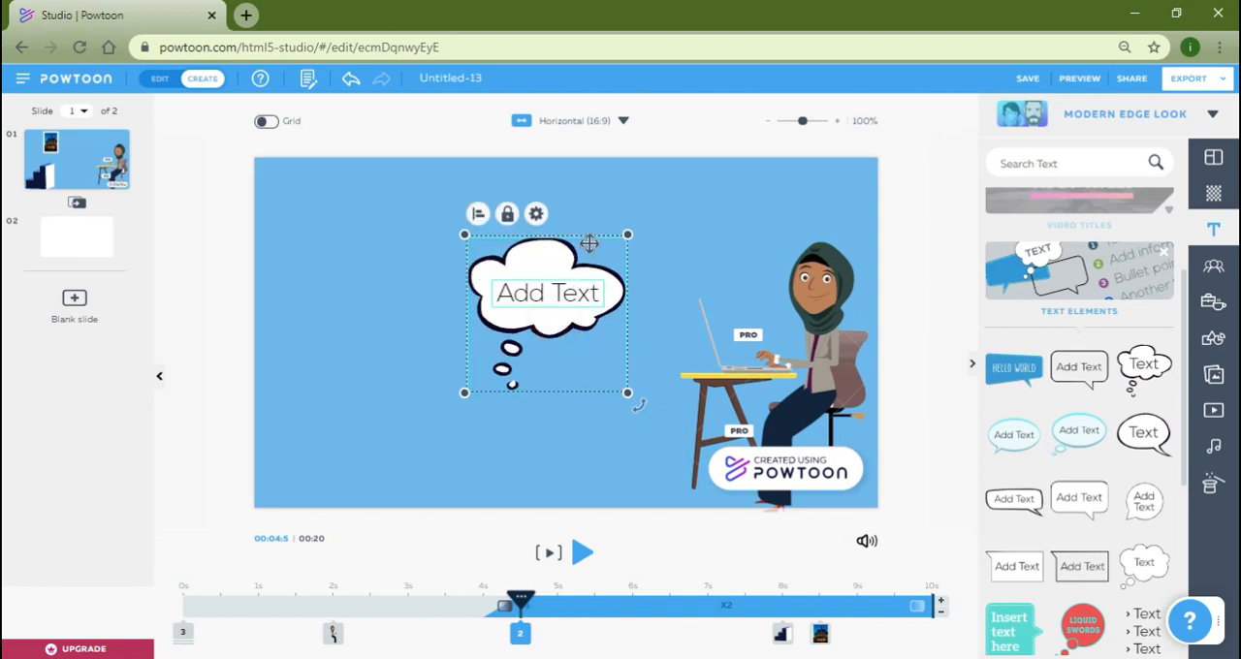
left_click_drag(593, 238, 750, 174)
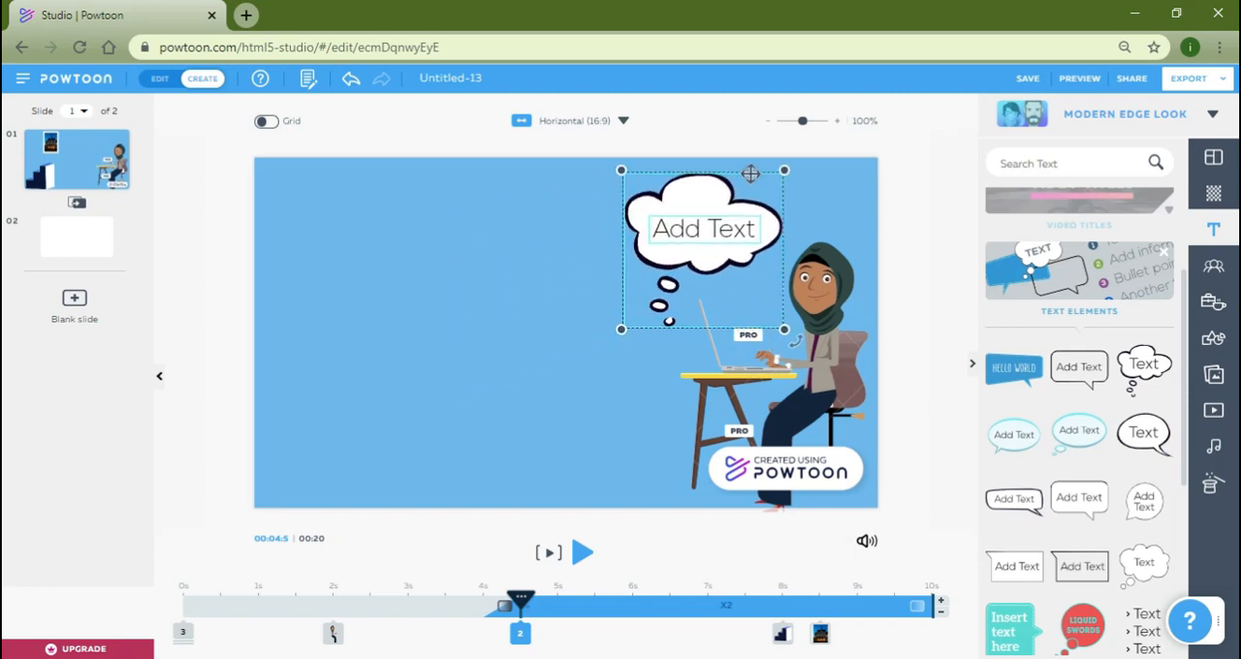
Replace the placeholder text in the thought bubble with "Hai".
left_click(701, 234)
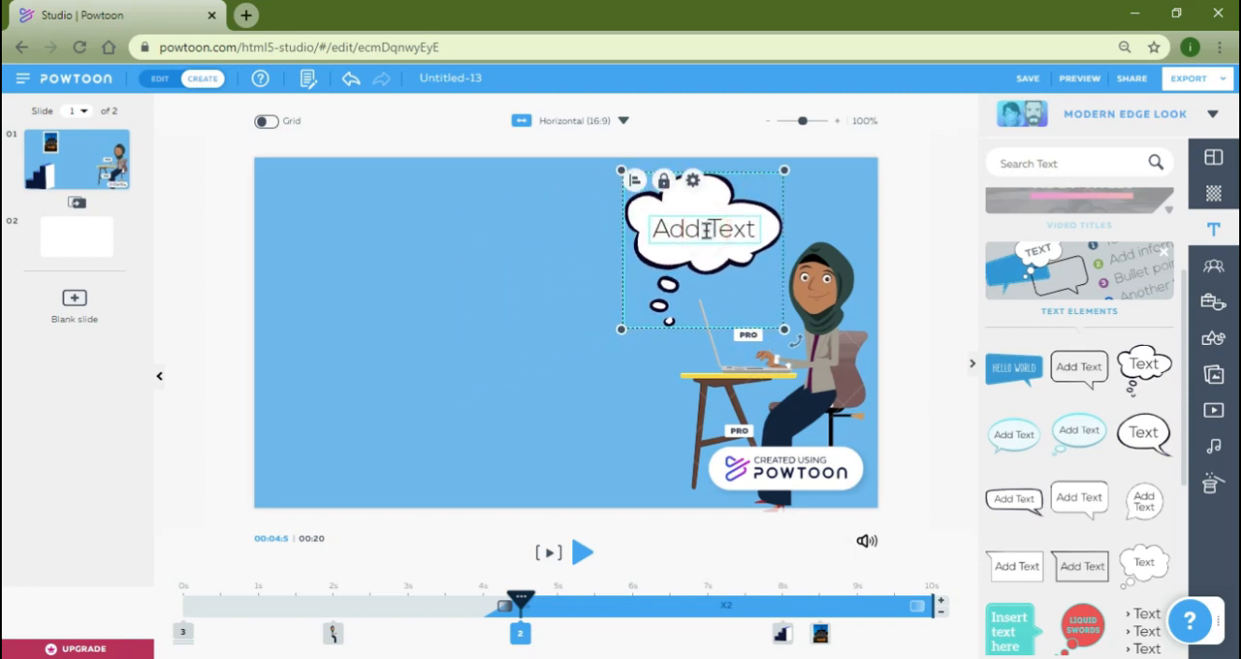
double_click(701, 234)
type("Hai")
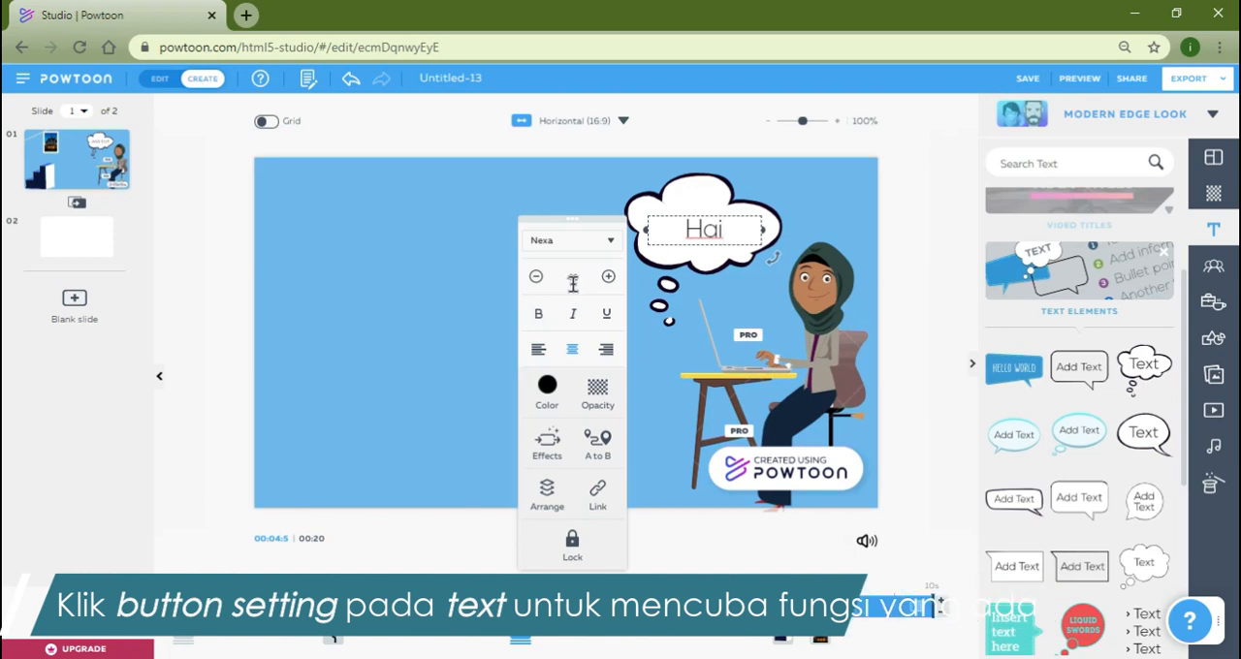
Reduce the bubble text to size 33 and make it bold.
left_click(535, 278)
left_click(535, 278)
left_click(536, 277)
left_click(535, 278)
left_click(535, 277)
left_click(535, 277)
left_click(535, 277)
left_click(535, 278)
left_click(533, 316)
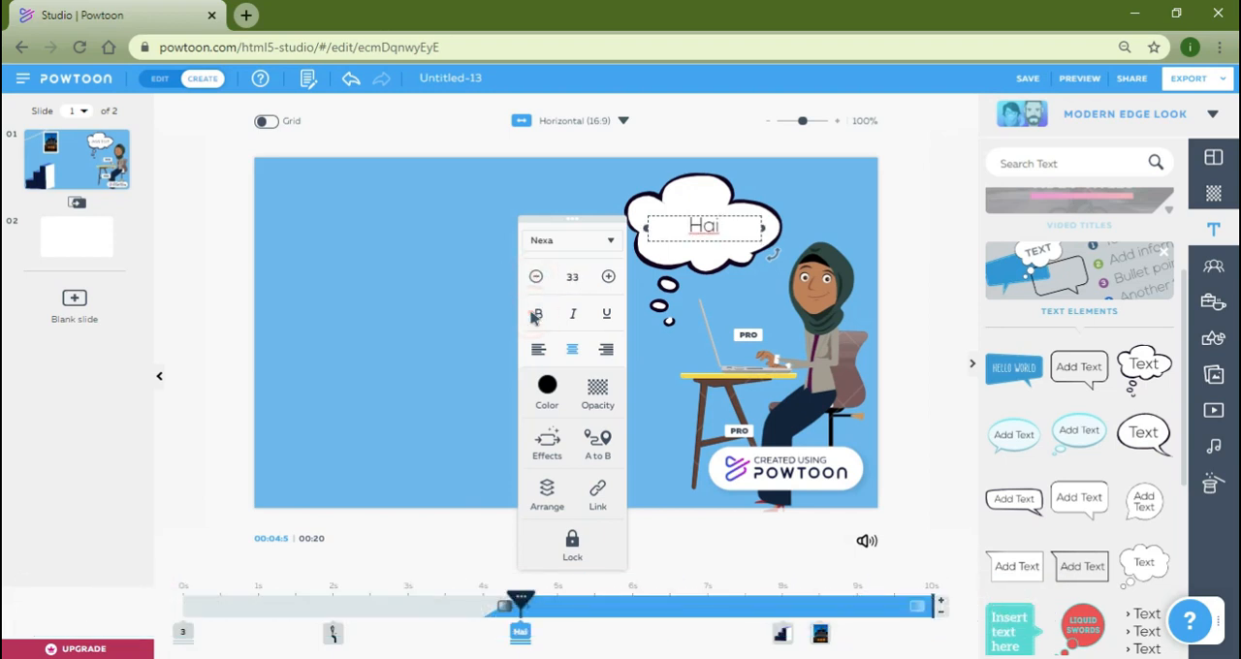
left_click(539, 316)
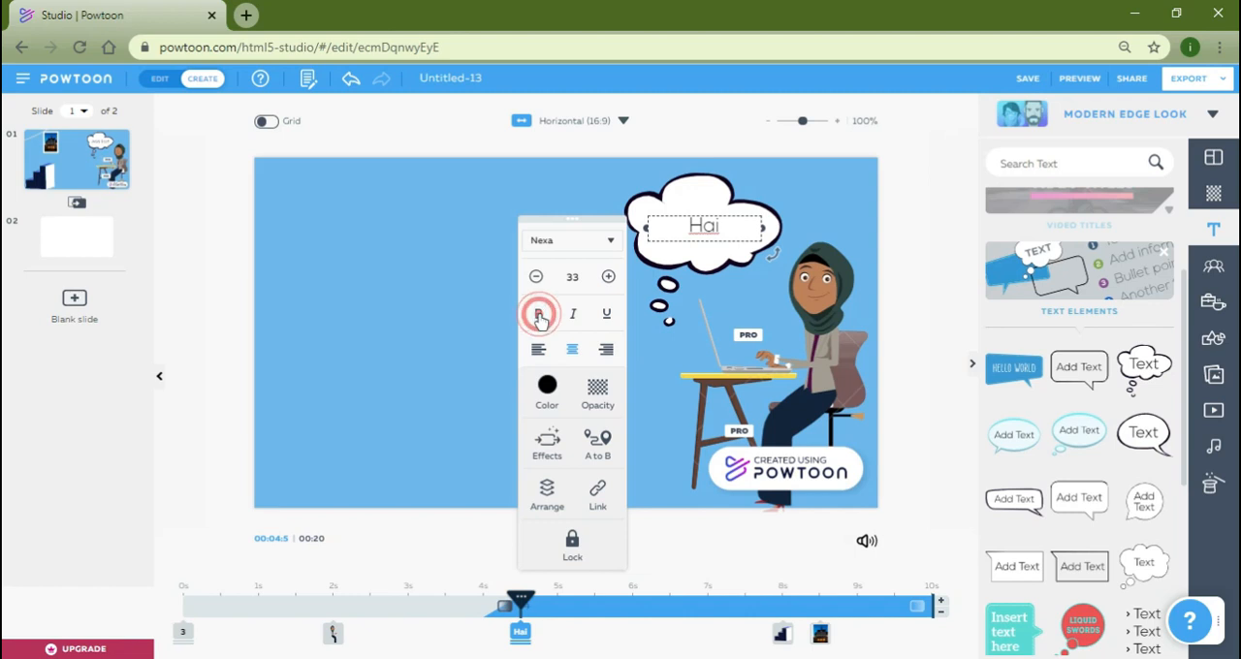
Colour the bubble text red (#FF1844) and deselect it.
left_click(548, 392)
left_click(576, 335)
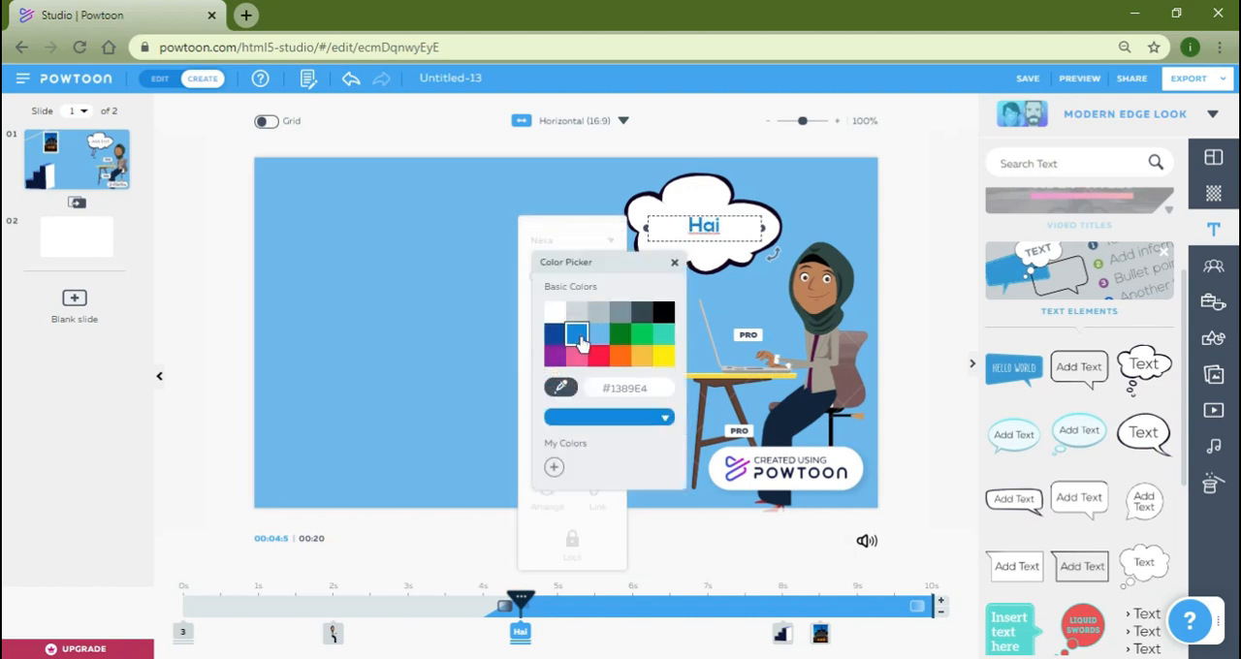
left_click(600, 361)
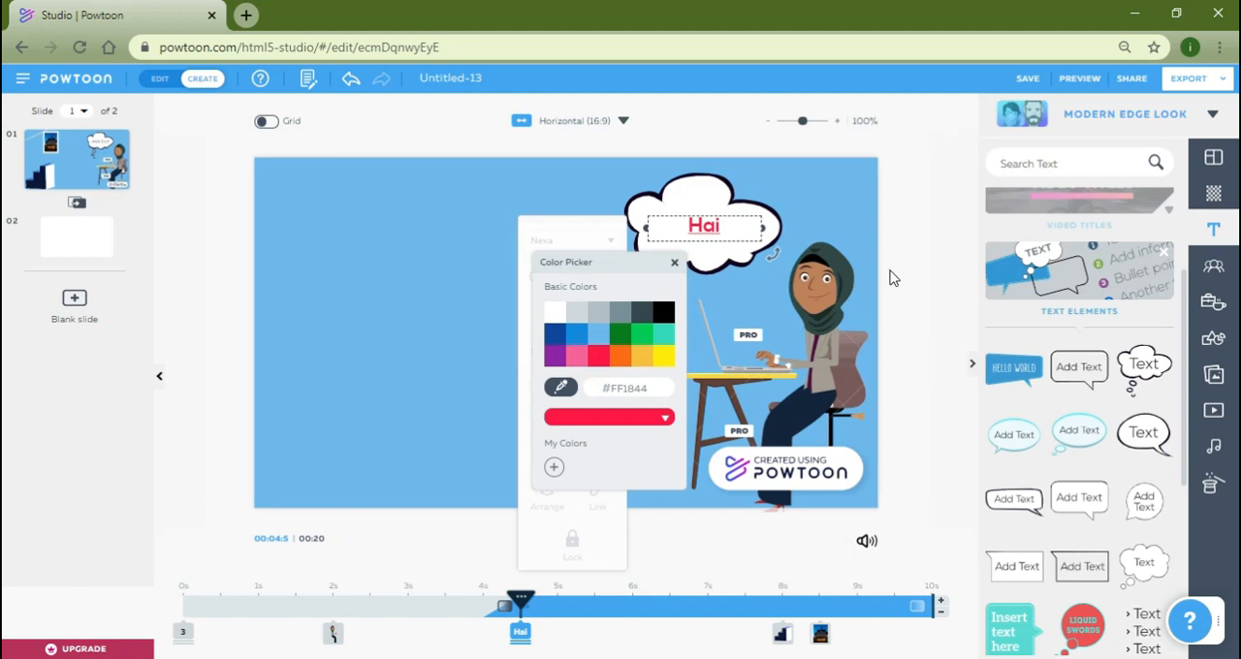
left_click(888, 279)
left_click(921, 361)
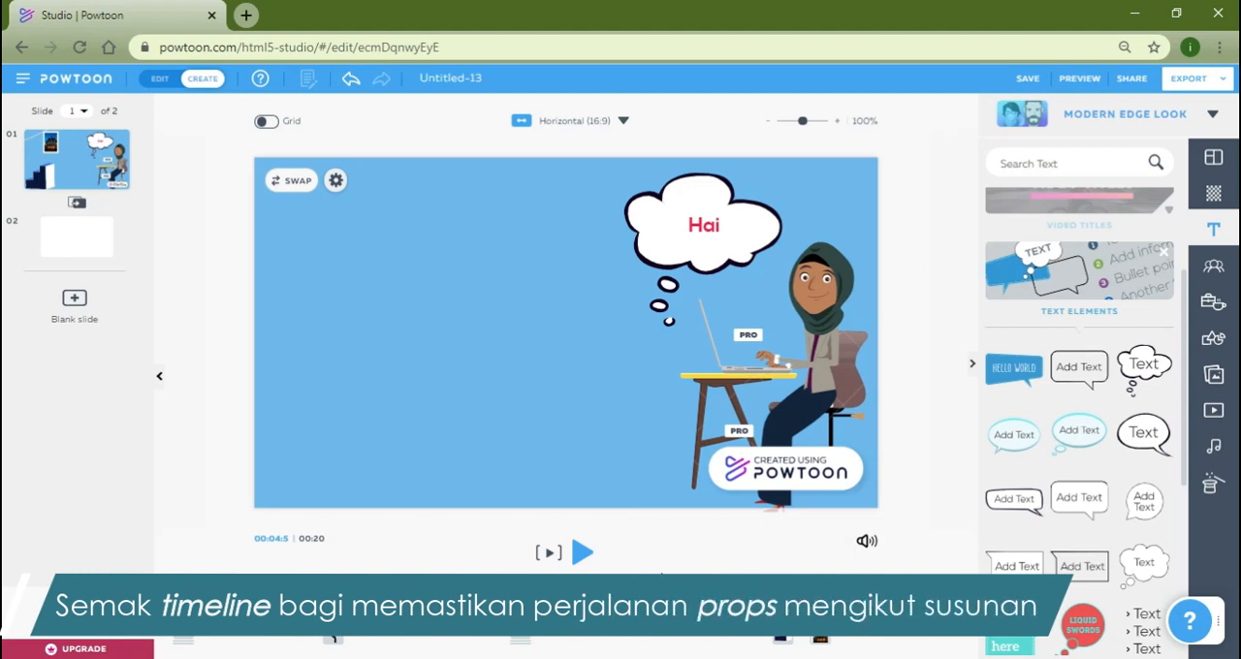
Move the start of both the thought bubble and its "Hai" text to 3 s on the timeline.
left_click(952, 563)
left_click(669, 238)
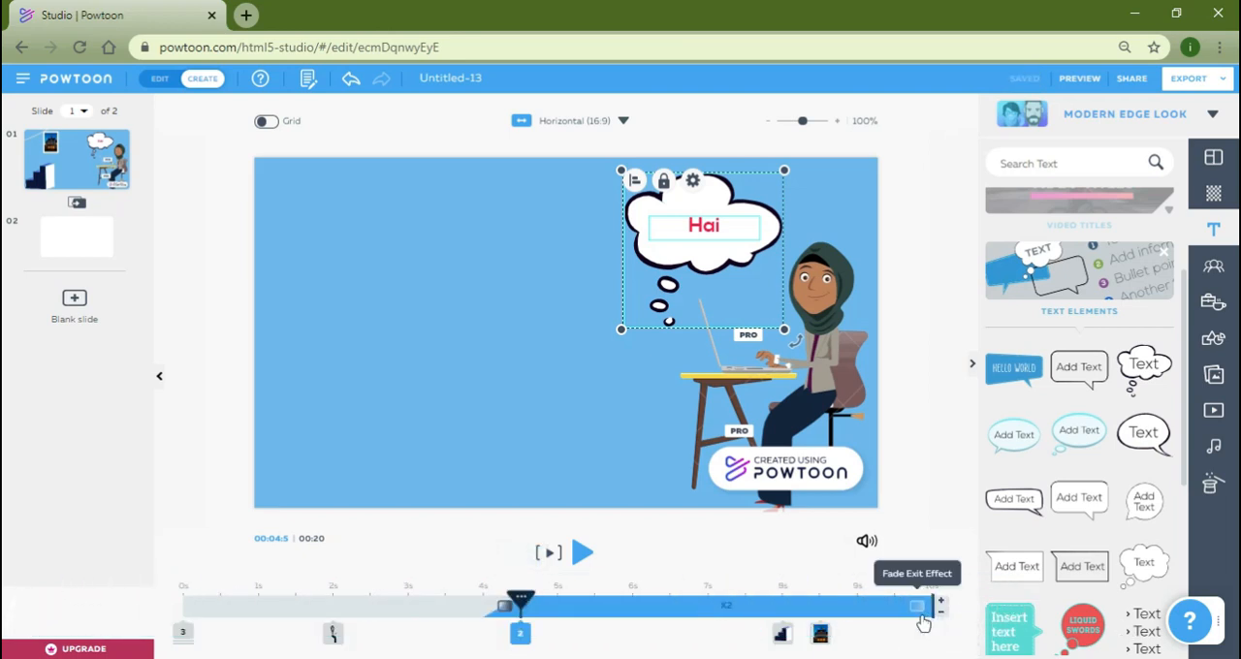
left_click(917, 479)
left_click(714, 174)
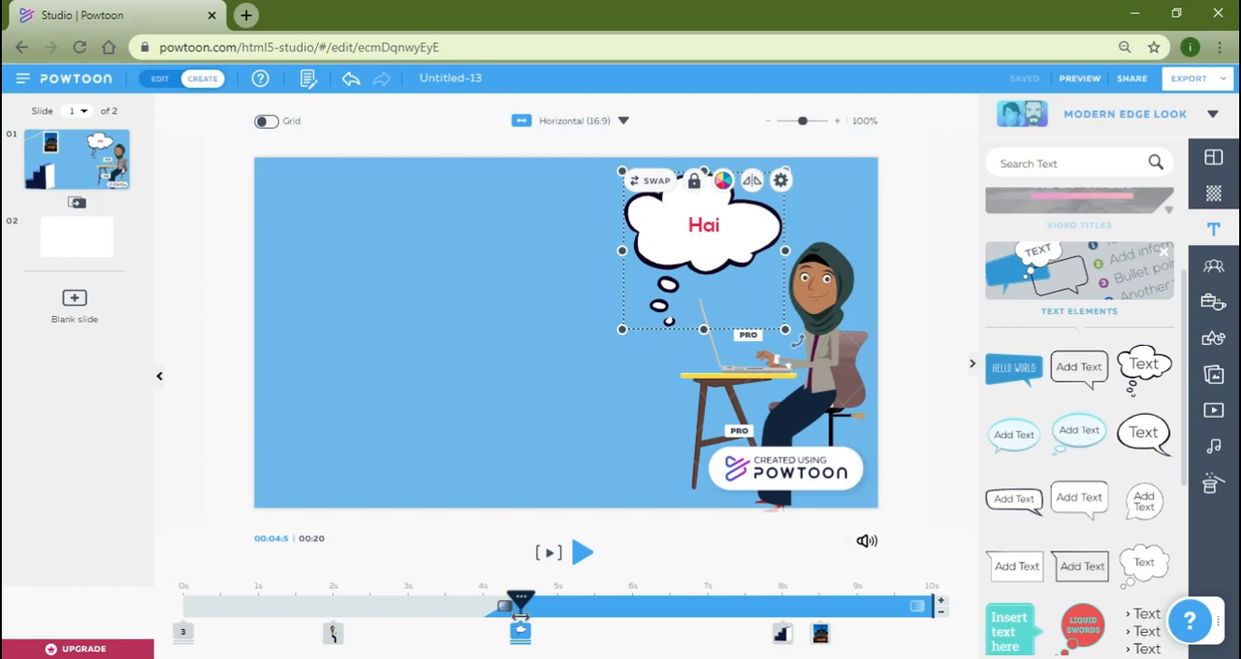
left_click_drag(521, 633, 415, 636)
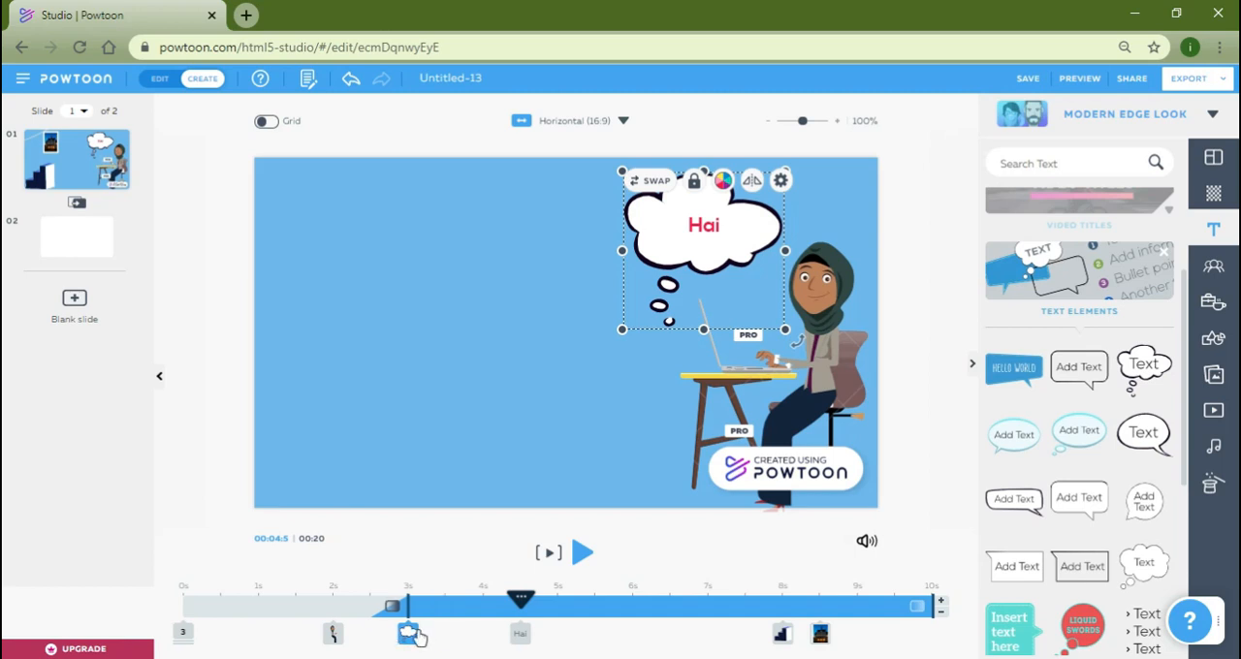
left_click_drag(518, 639, 406, 642)
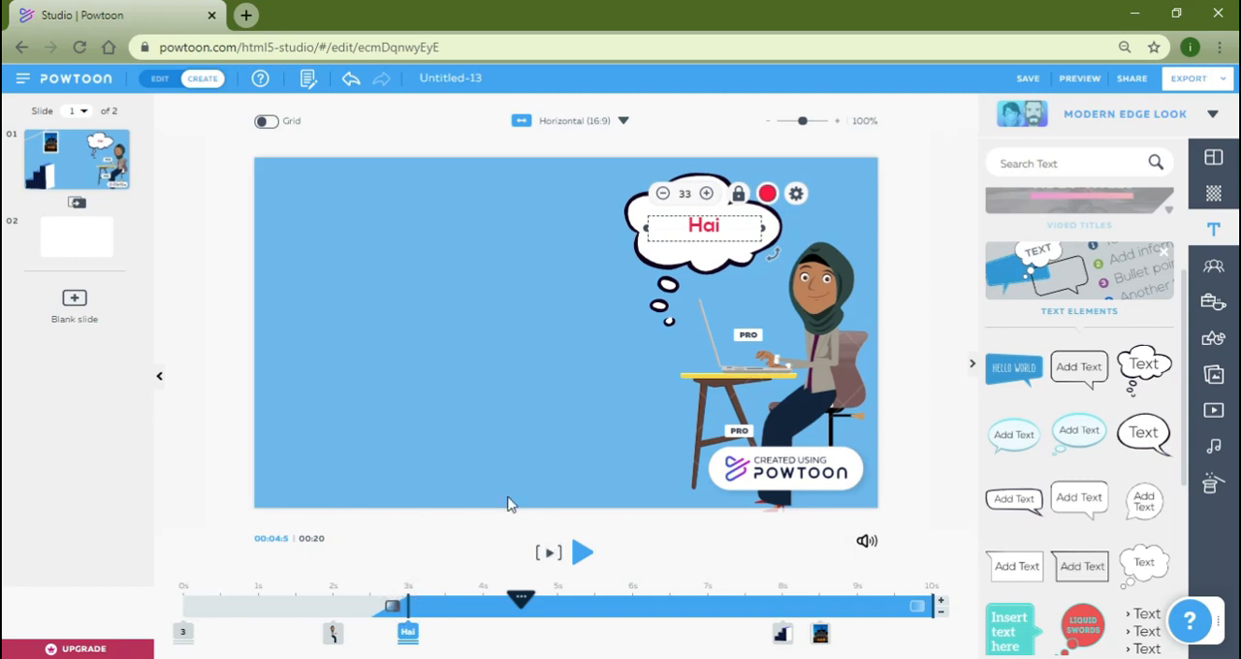
Play slide 1 to review the timing of the thought bubble and its text.
left_click(547, 552)
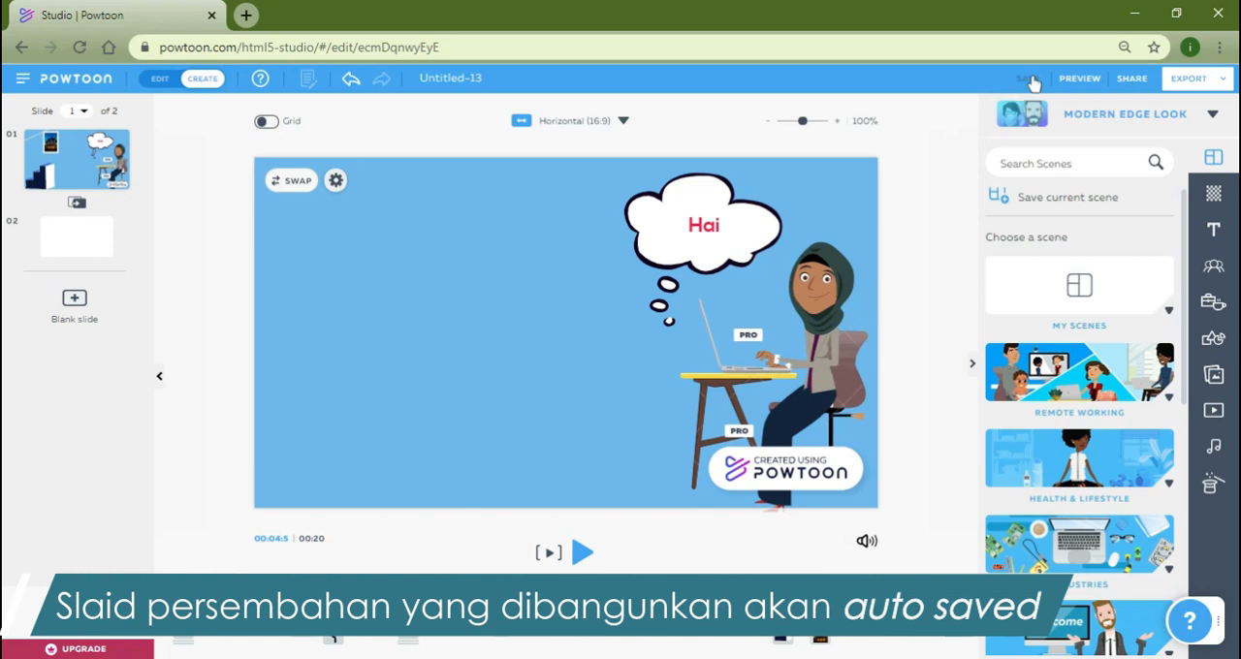
left_click(917, 214)
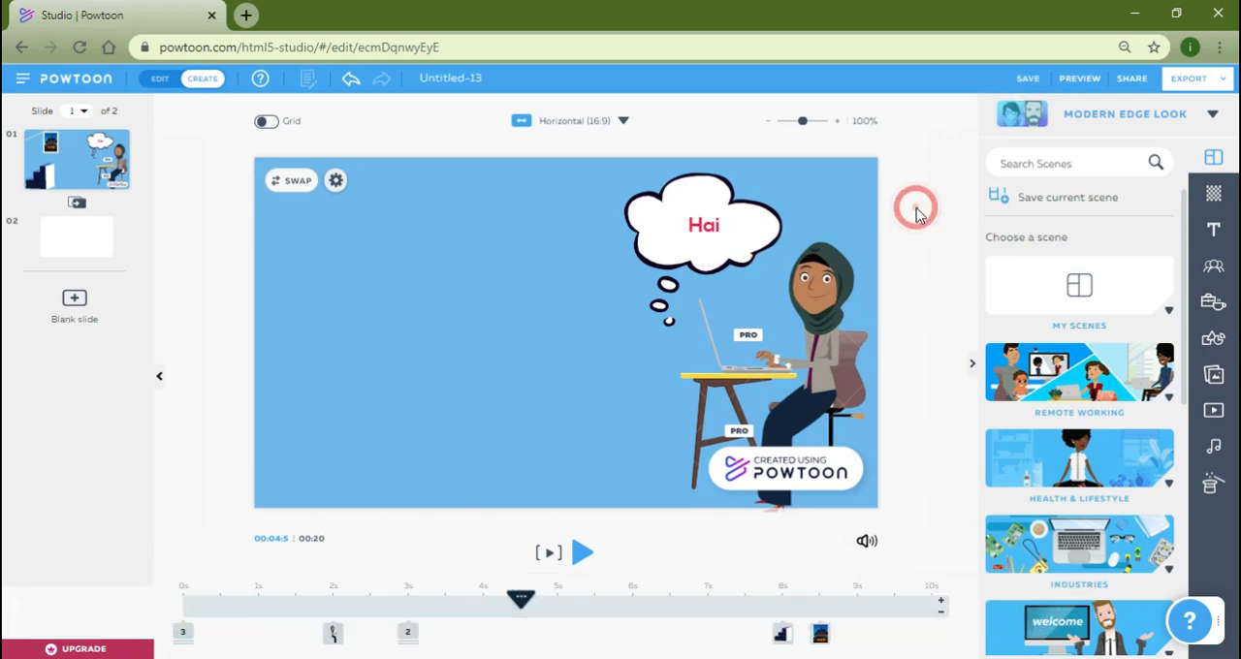
left_click(69, 559)
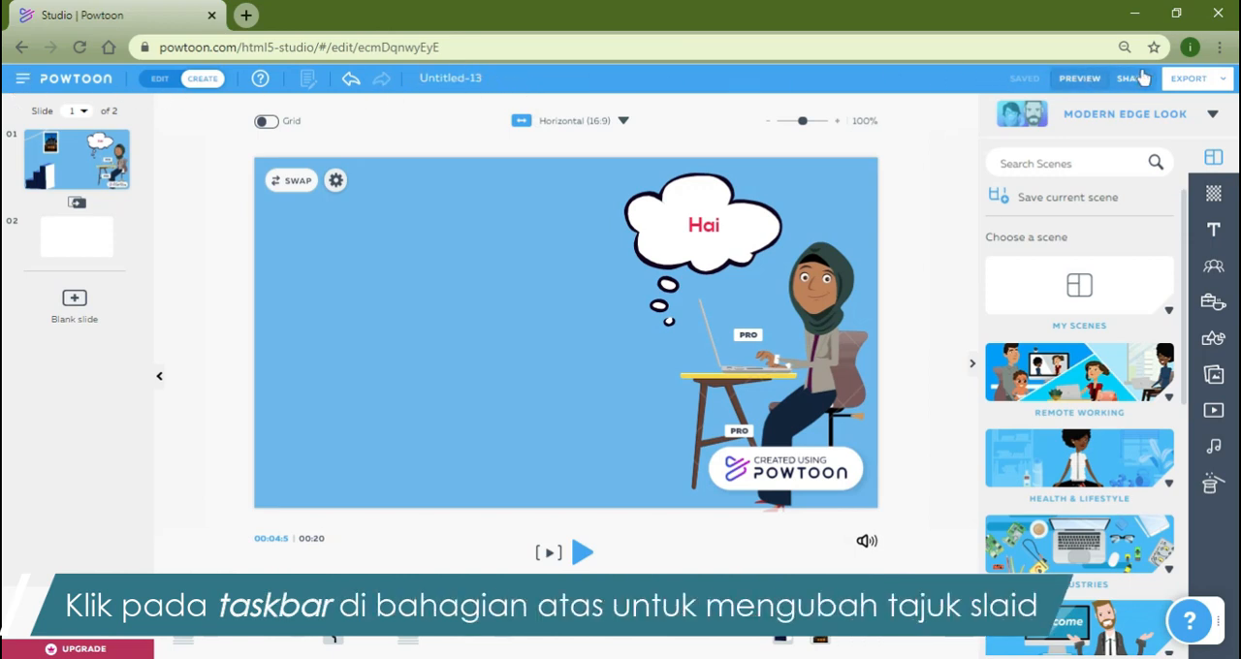
Rename the Powtoon as "KURSUS PENGHASILAN PERSEMBHAAN BERINFORMATIF".
left_click(457, 77)
key("Caps_Lock")
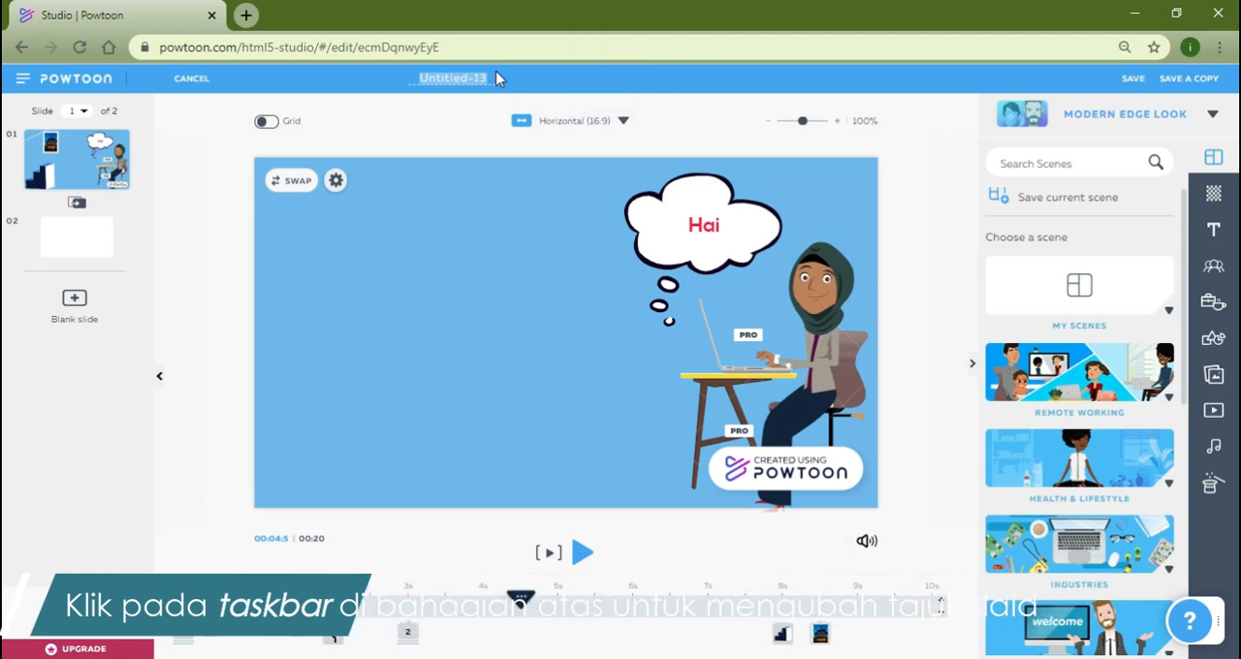
type("KU")
type("RSUS PENGHAS")
type("ILAN PERSEMBHAAN")
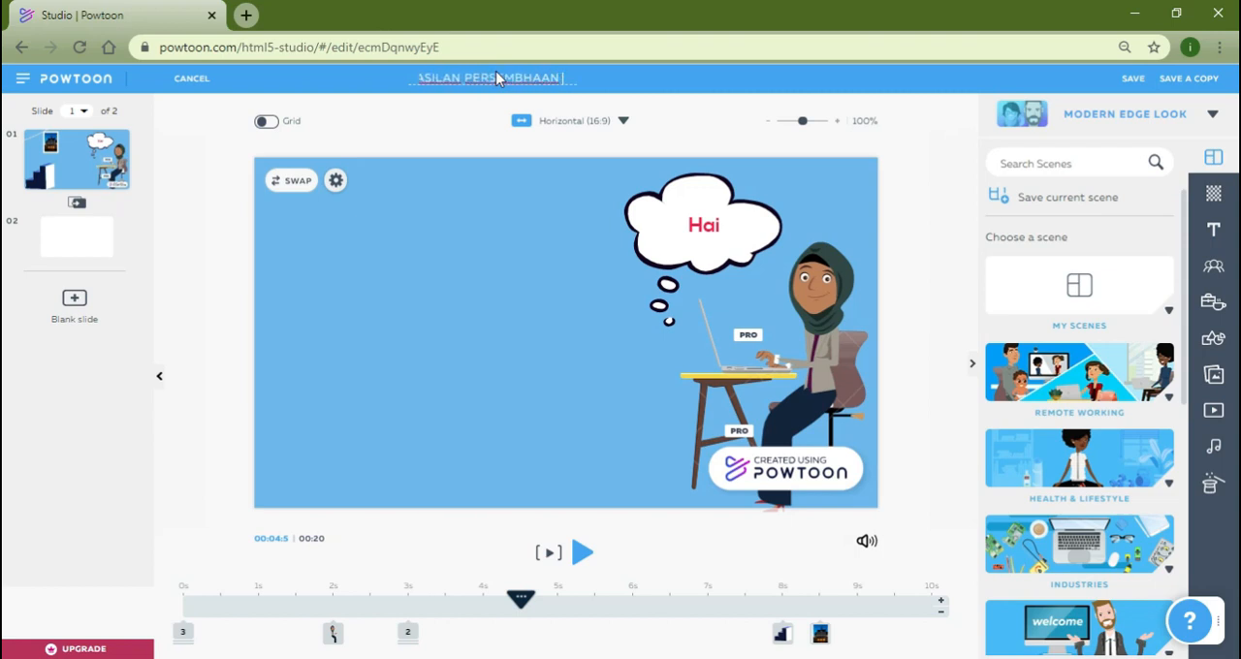
type(" BERINFORMATIF")
key("Return")
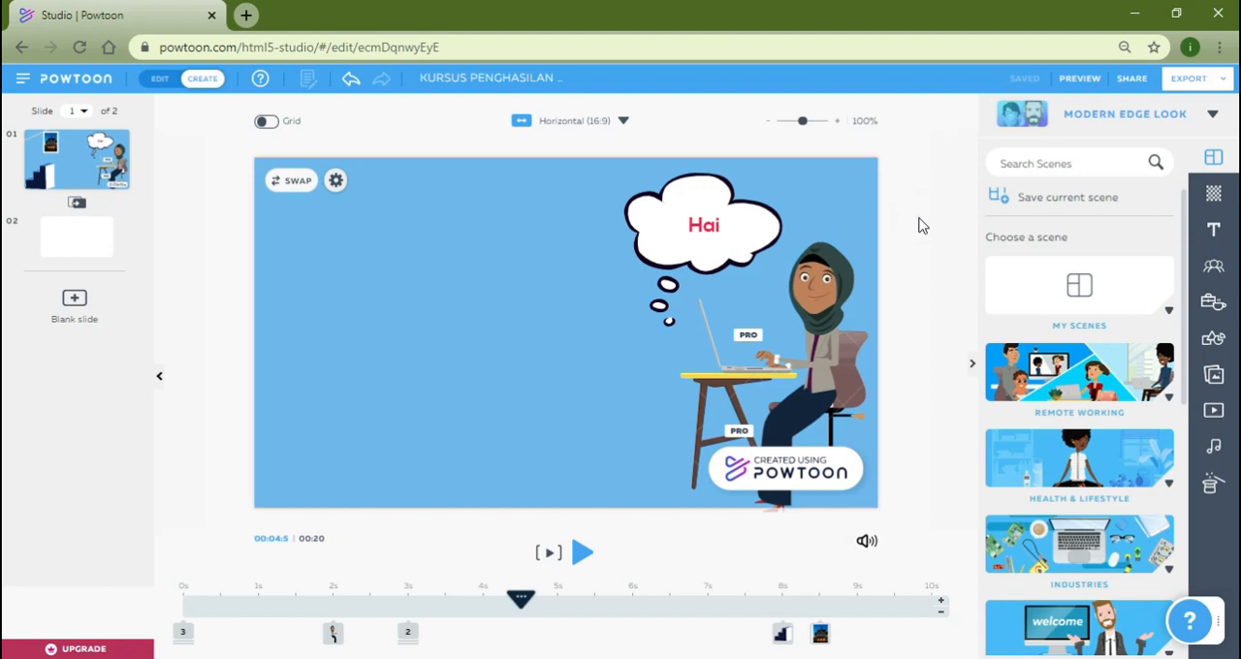
left_click(921, 225)
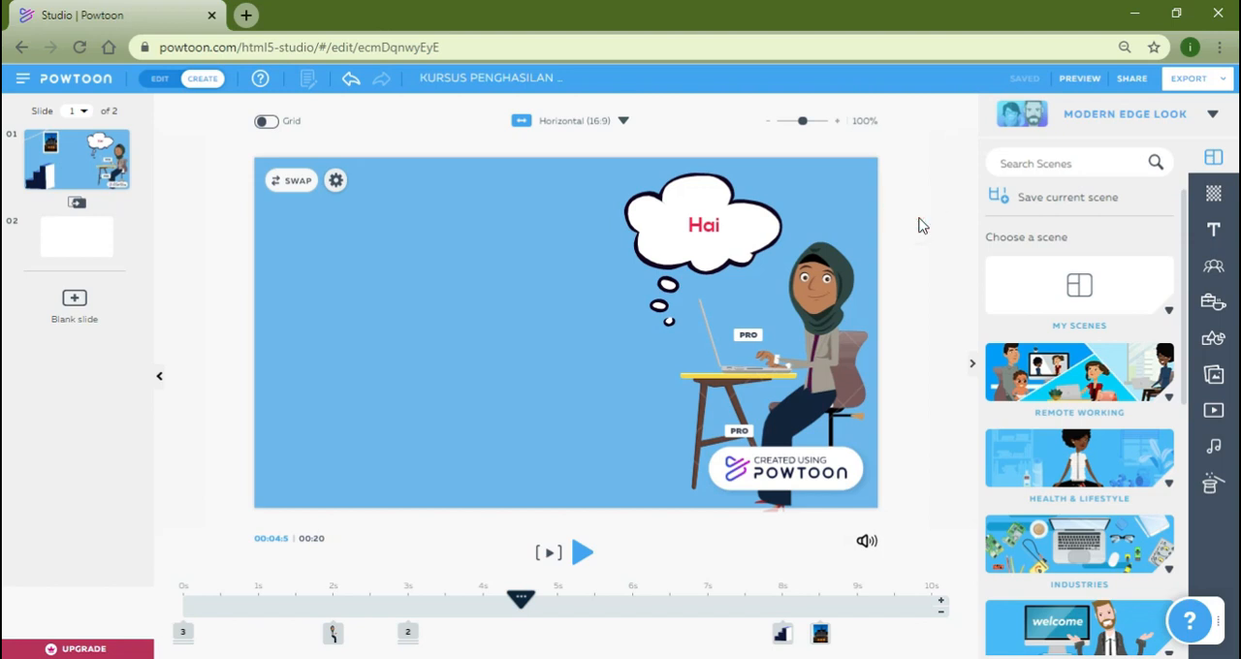
Open the Workspace and look through the list of saved Powtoons.
left_click(21, 85)
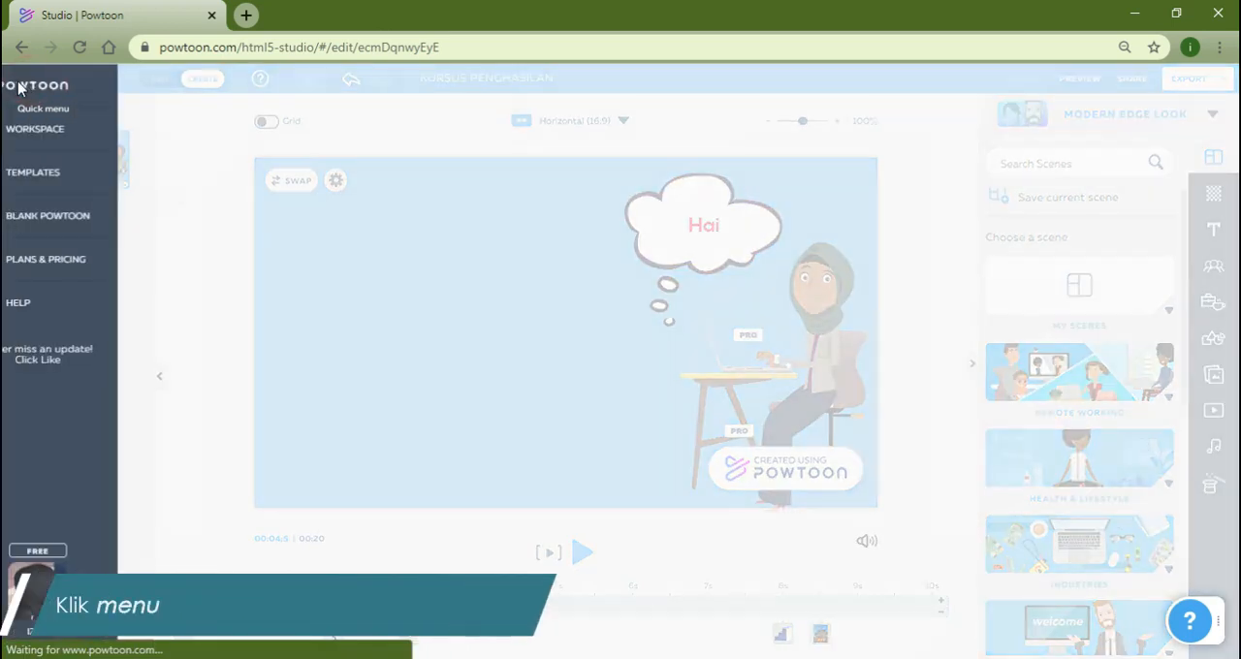
left_click(87, 133)
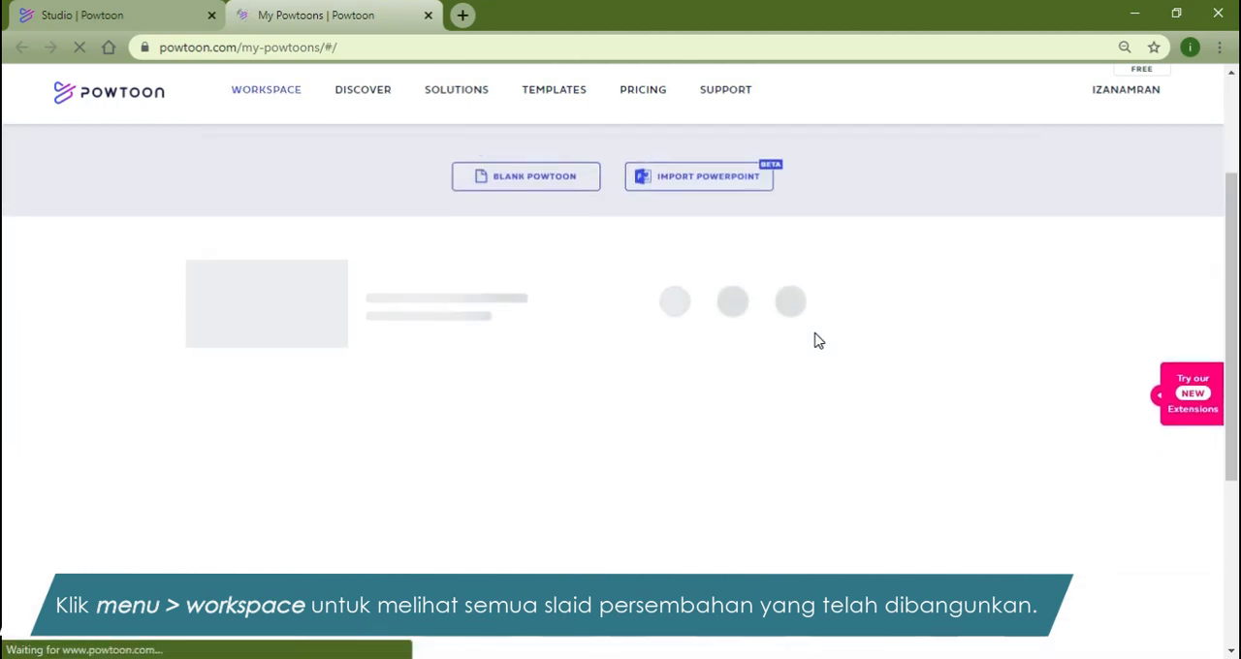
scroll(828, 349, "down", 1)
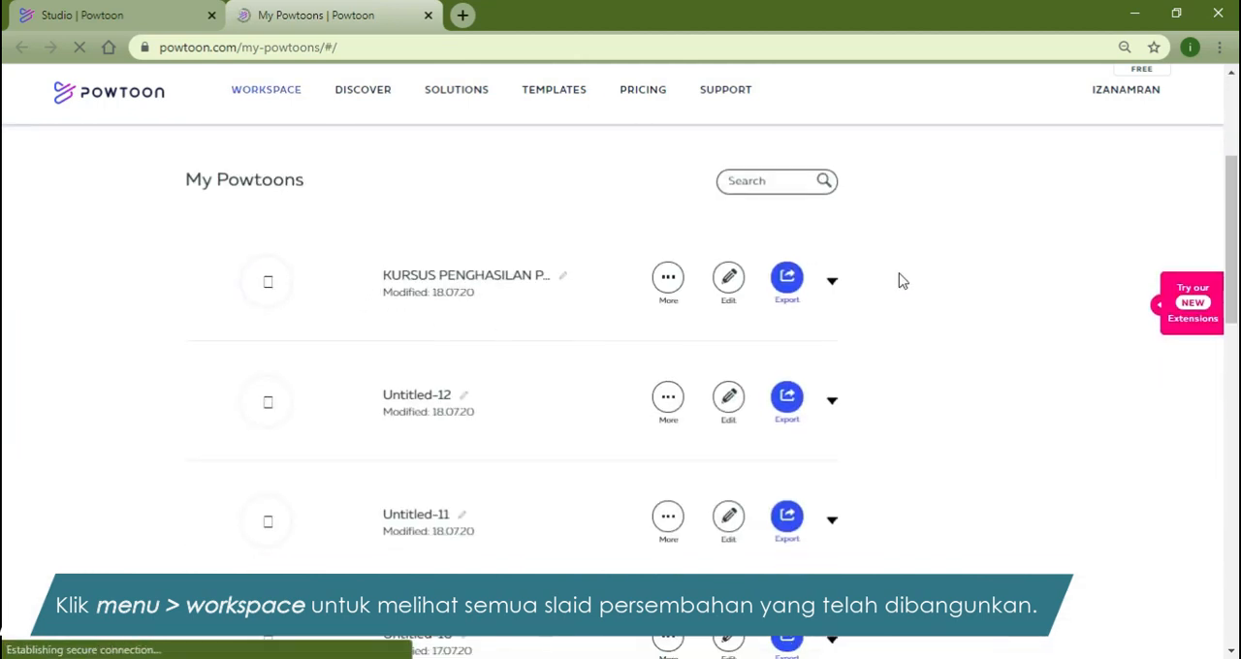
scroll(957, 485, "down", 8)
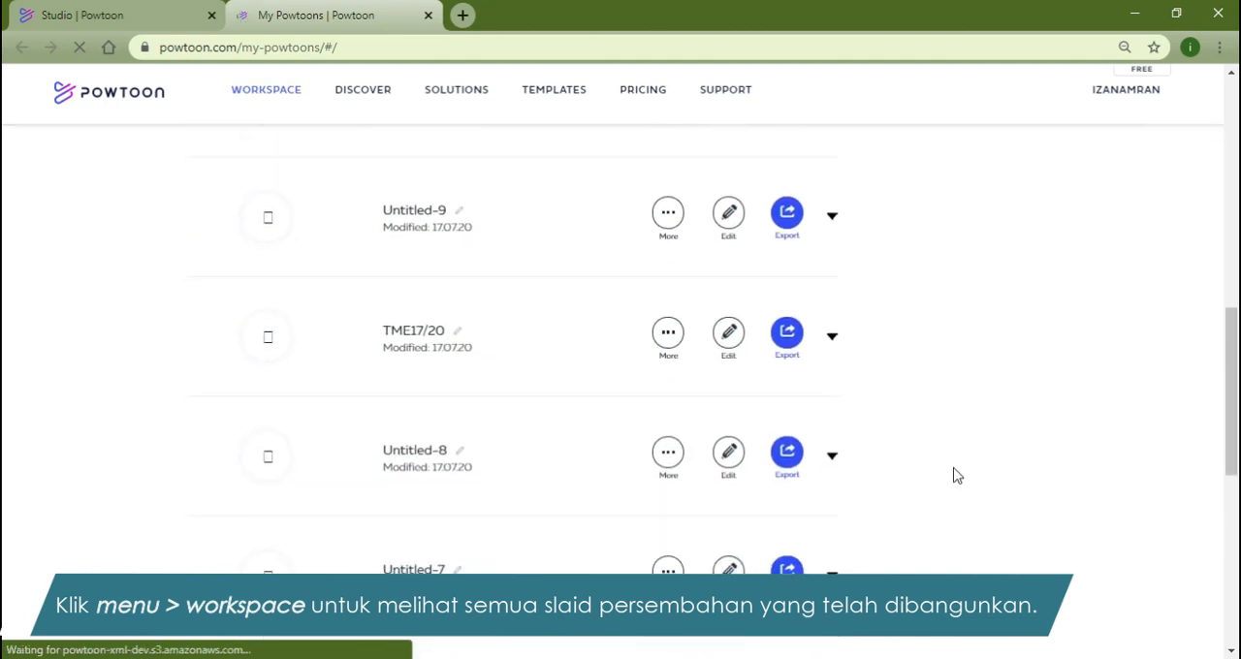
scroll(957, 475, "down", 4)
scroll(894, 417, "up", 7)
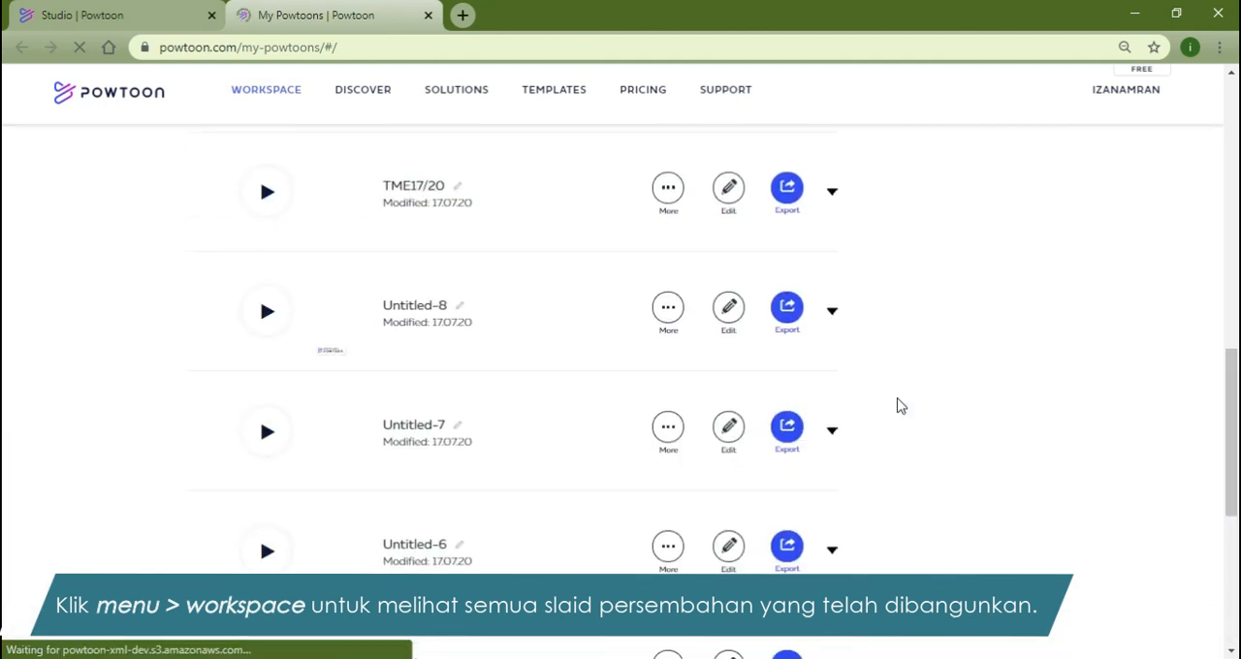
scroll(898, 405, "up", 6)
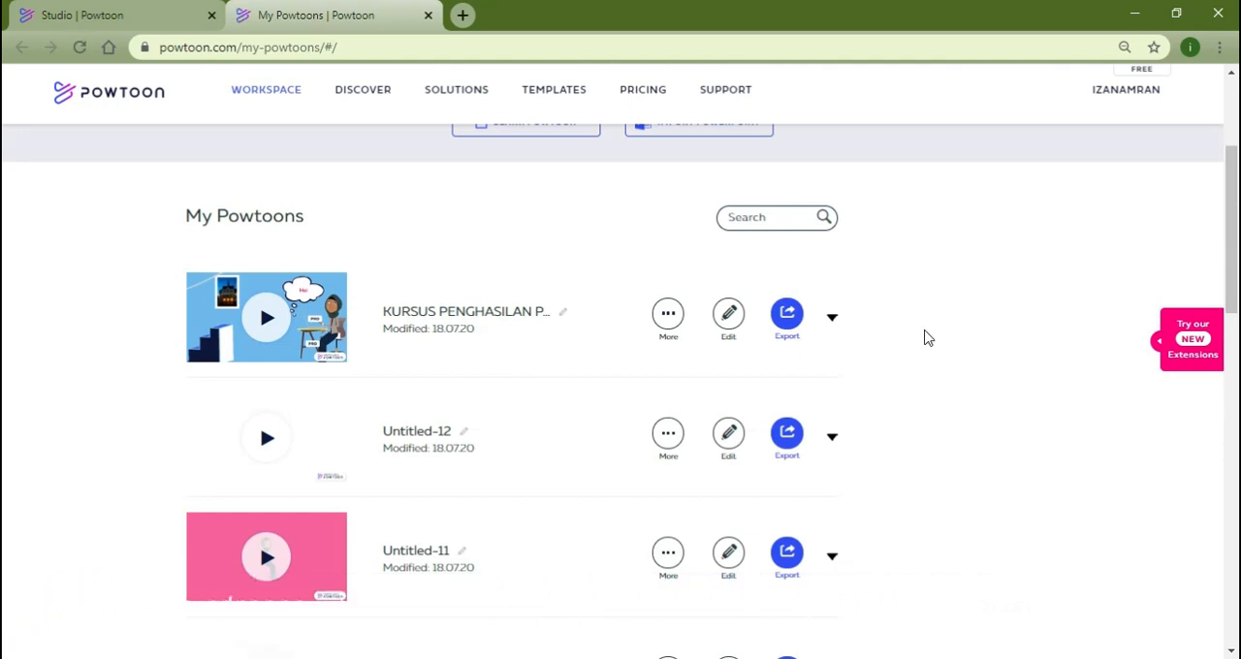
scroll(926, 336, "up", 3)
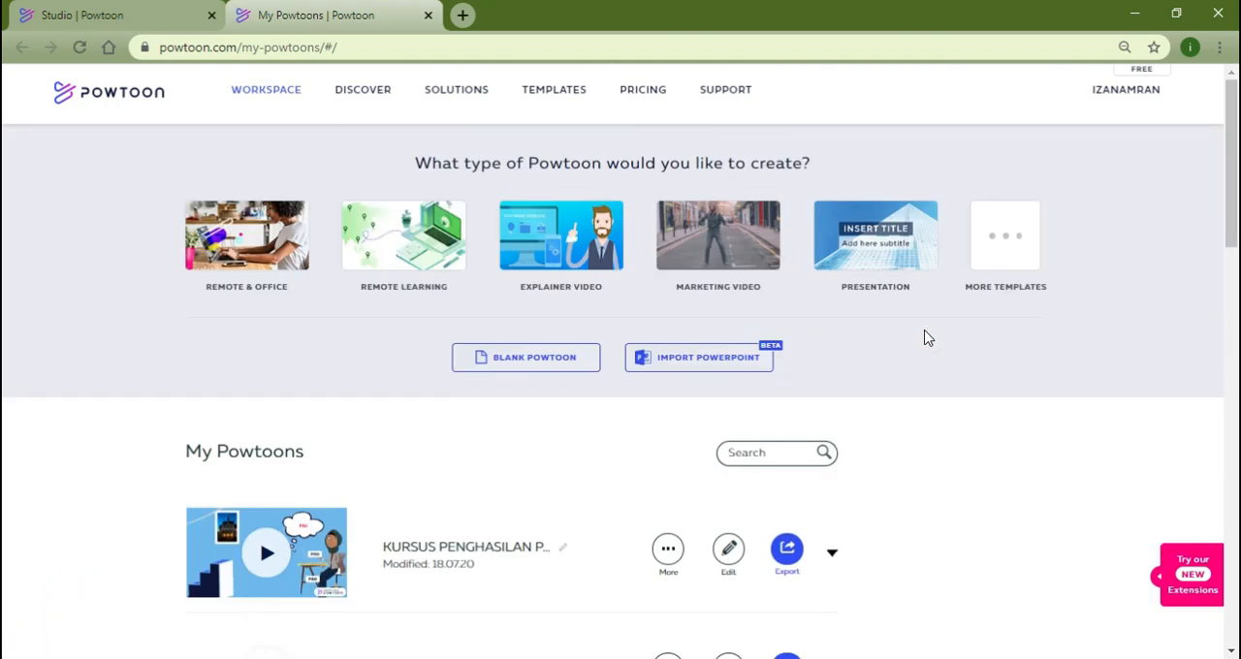
scroll(1066, 398, "down", 2)
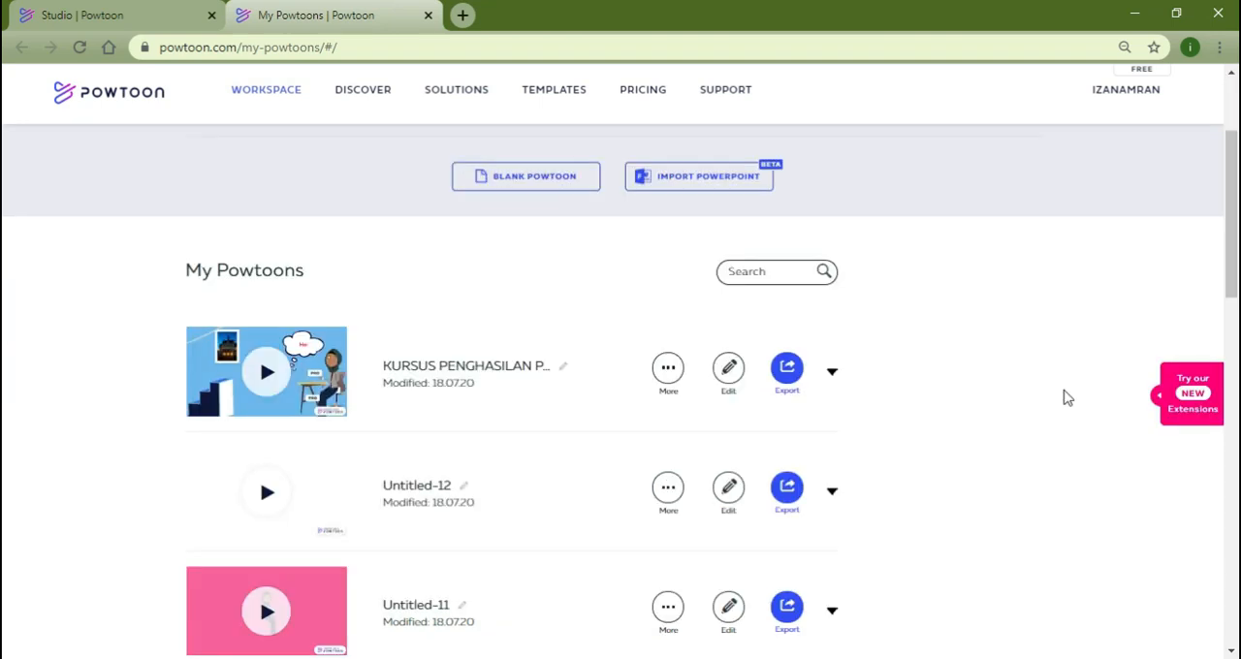